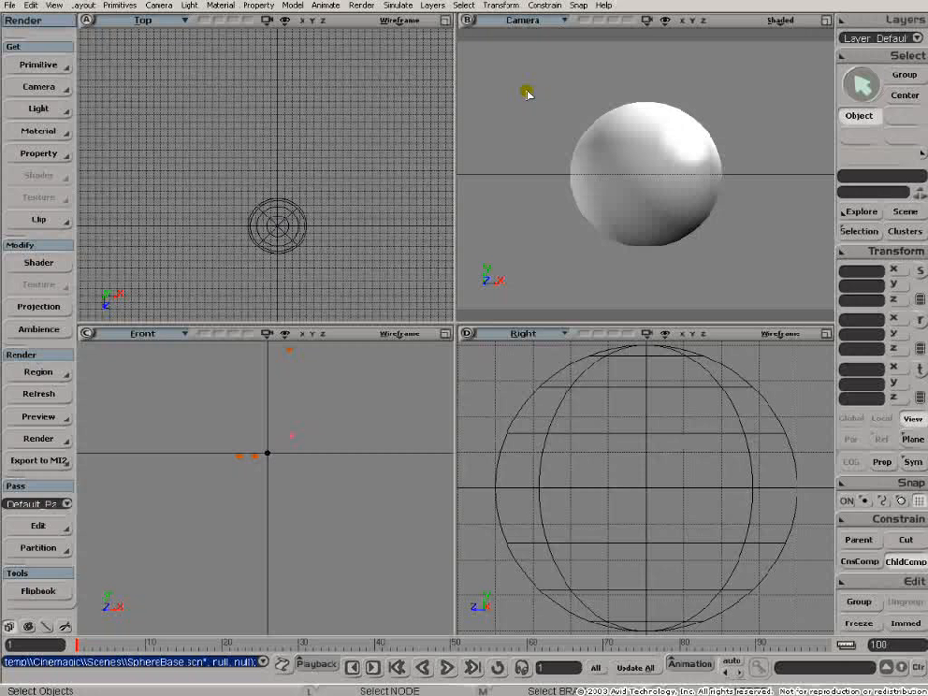
# Step: Apply a Phong material to the sphere and add an XY planar texture projection to it
pyautogui.moveTo(523, 392); pyautogui.dragTo(533, 400)
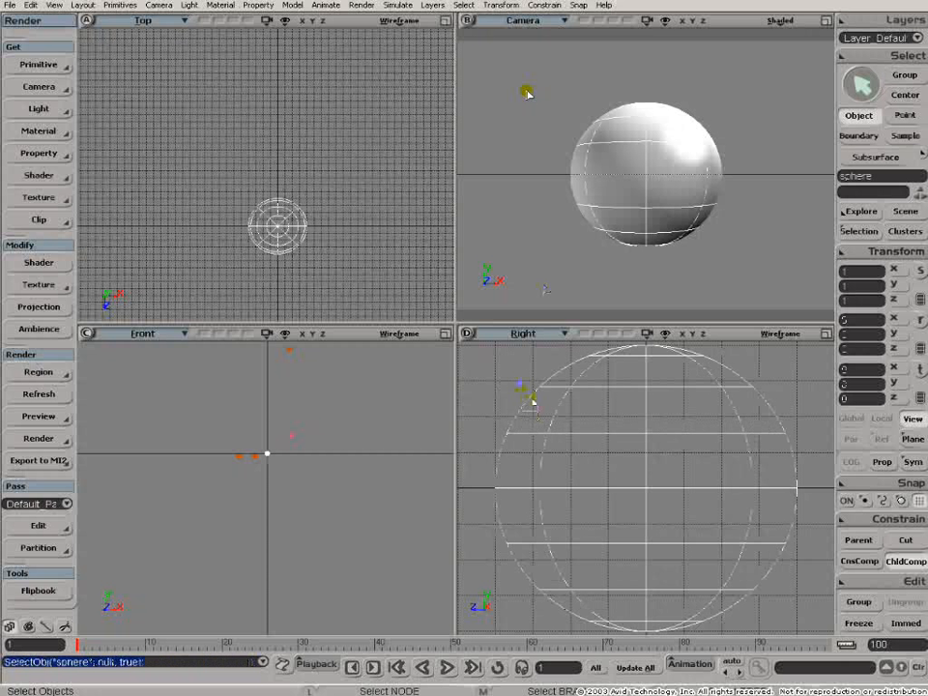
pyautogui.click(44, 135)
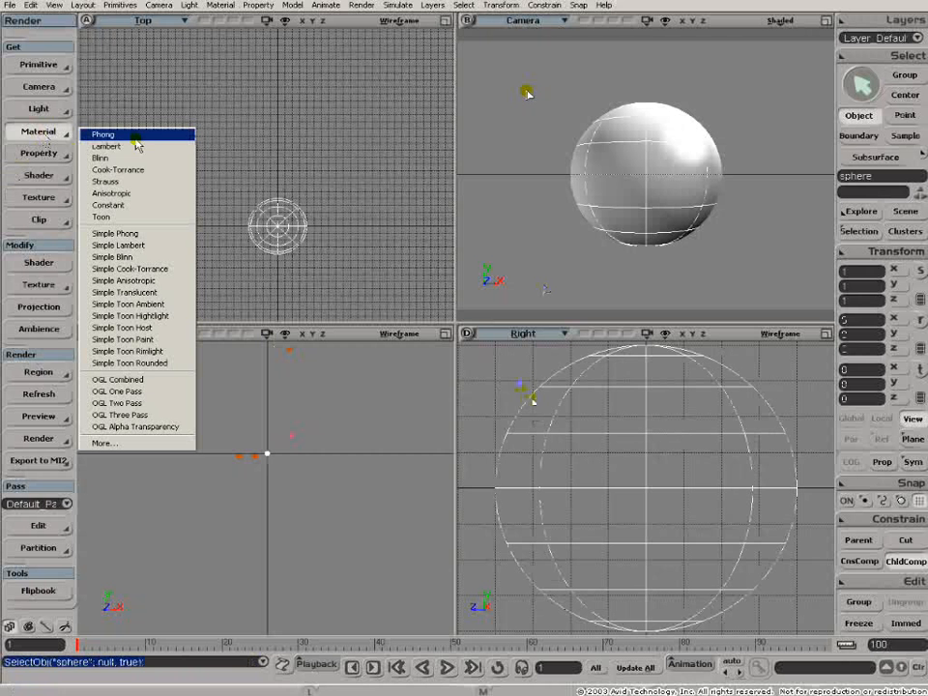
pyautogui.click(155, 145)
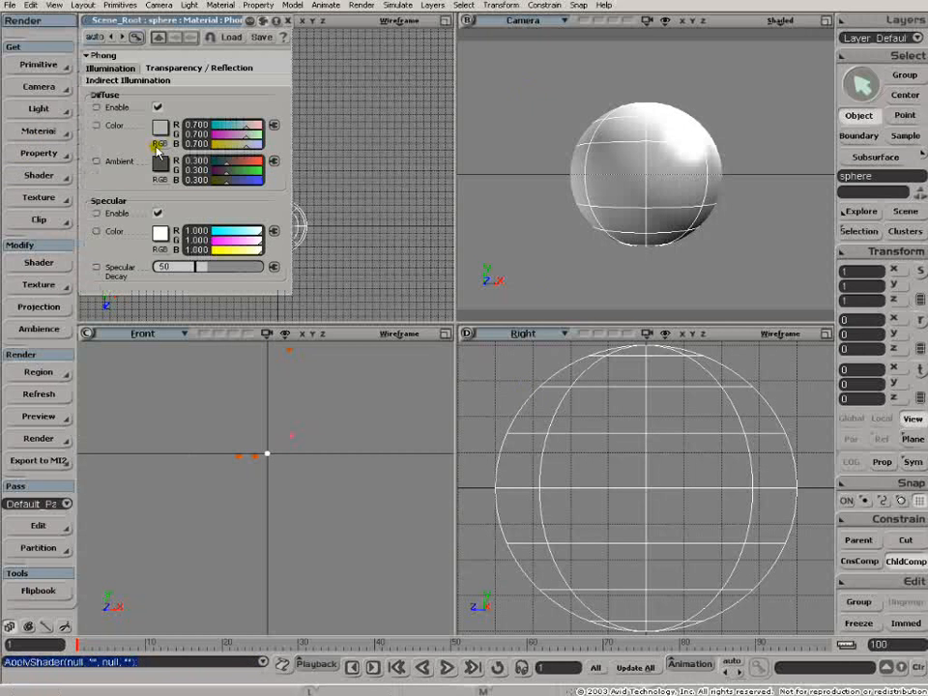
pyautogui.click(54, 153)
pyautogui.moveTo(136, 157)
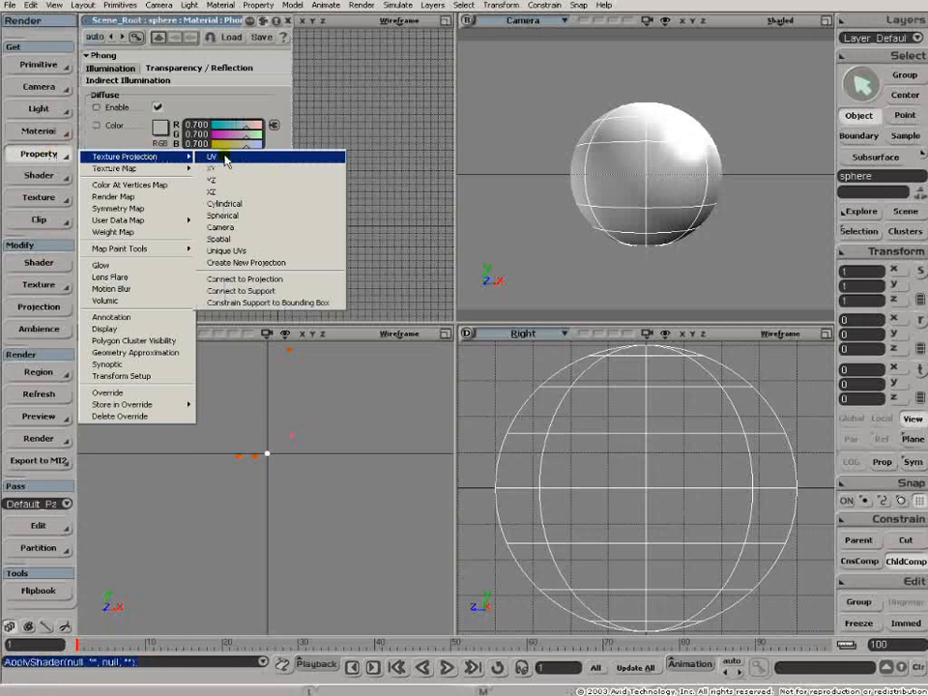
pyautogui.click(286, 22)
# Step: Open the sphere's render tree and expand the Phong node, placing it beside the Material node
pyautogui.press('7')
pyautogui.moveTo(490, 334); pyautogui.dragTo(498, 318)
pyautogui.moveTo(497, 454); pyautogui.dragTo(617, 413)
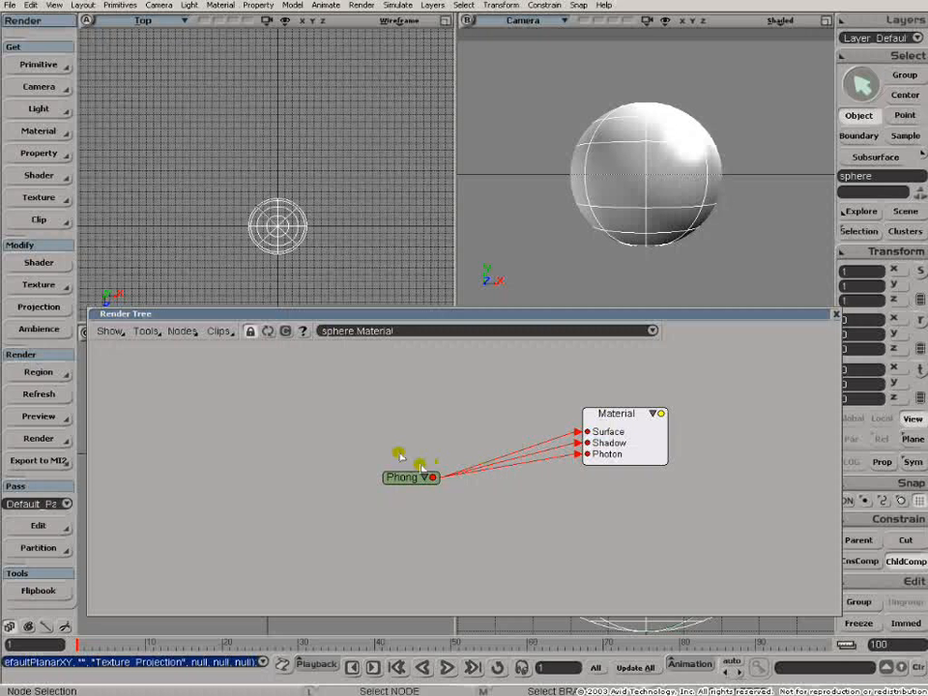
pyautogui.moveTo(421, 469); pyautogui.dragTo(420, 446)
pyautogui.click(426, 433)
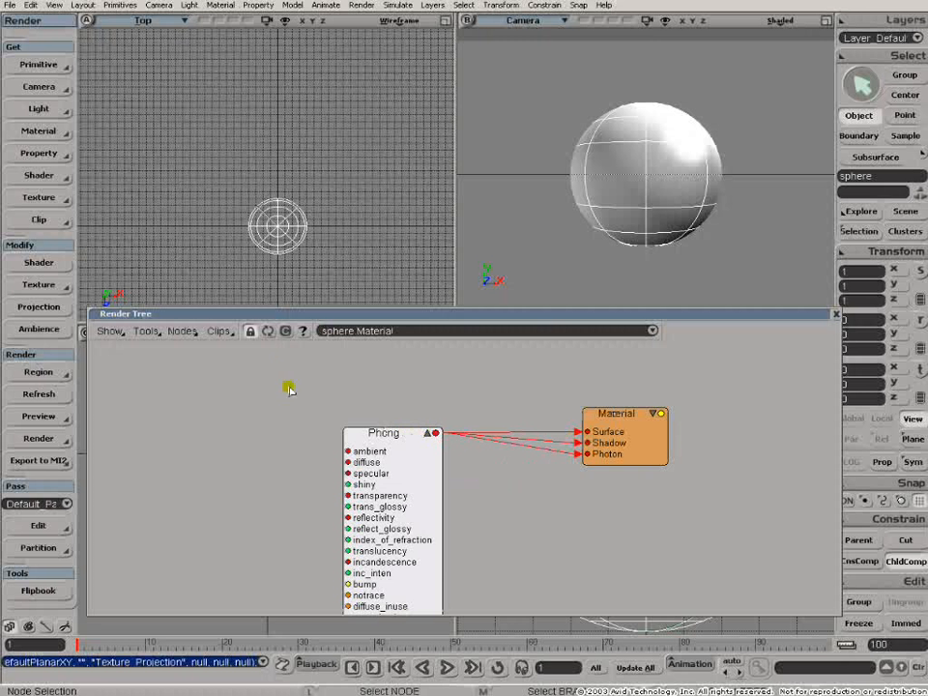
pyautogui.moveTo(365, 429); pyautogui.dragTo(395, 372)
# Step: Connect a new Checkerboard texture to the Phong's diffuse input and draw a render region around the sphere in the Camera view
pyautogui.click(183, 332)
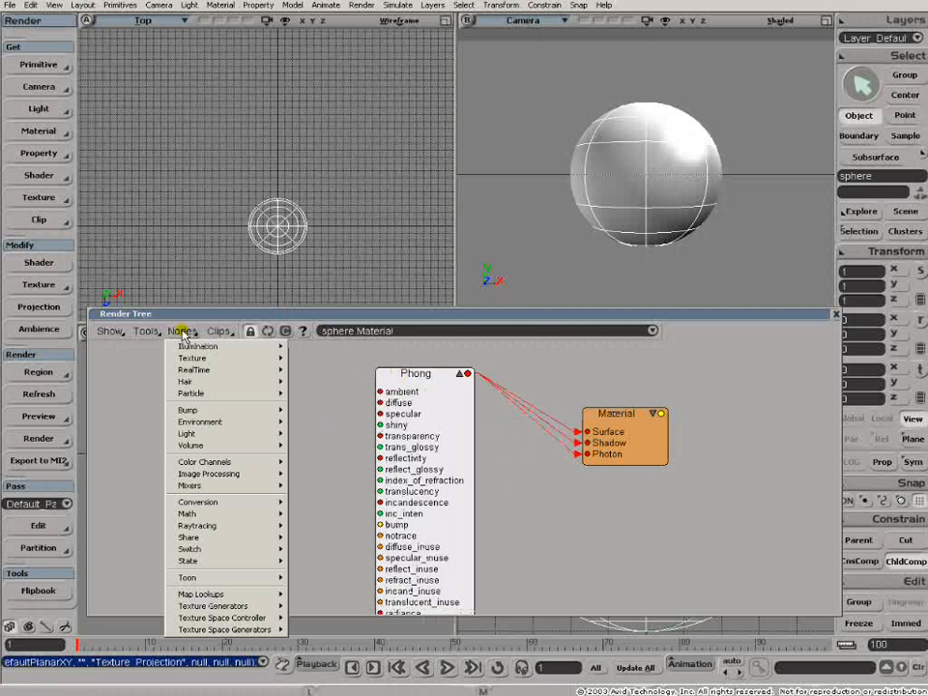
pyautogui.moveTo(190, 358)
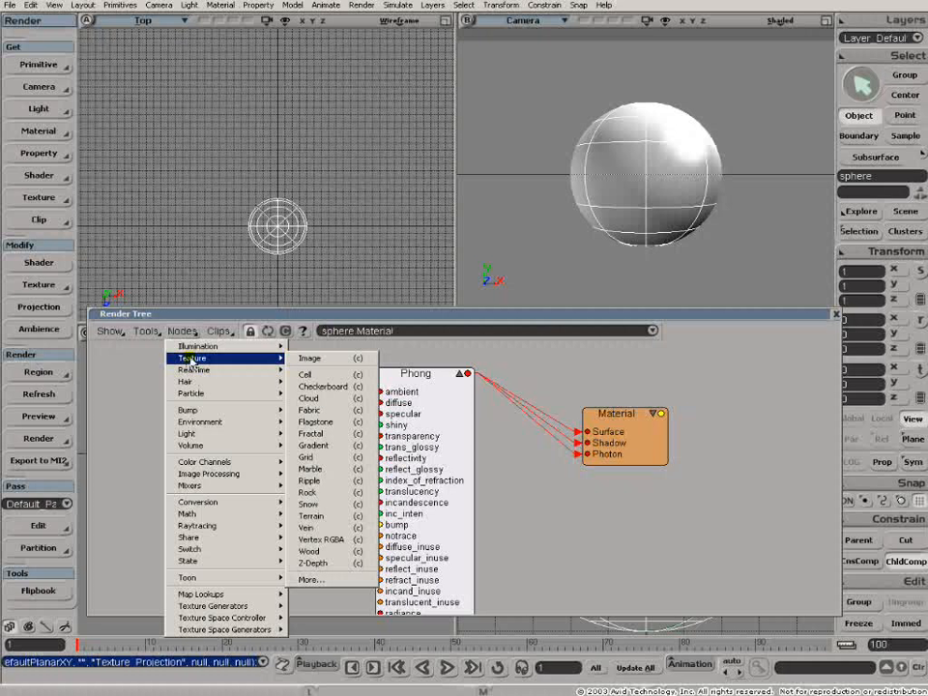
pyautogui.click(350, 387)
pyautogui.moveTo(276, 407); pyautogui.dragTo(430, 360)
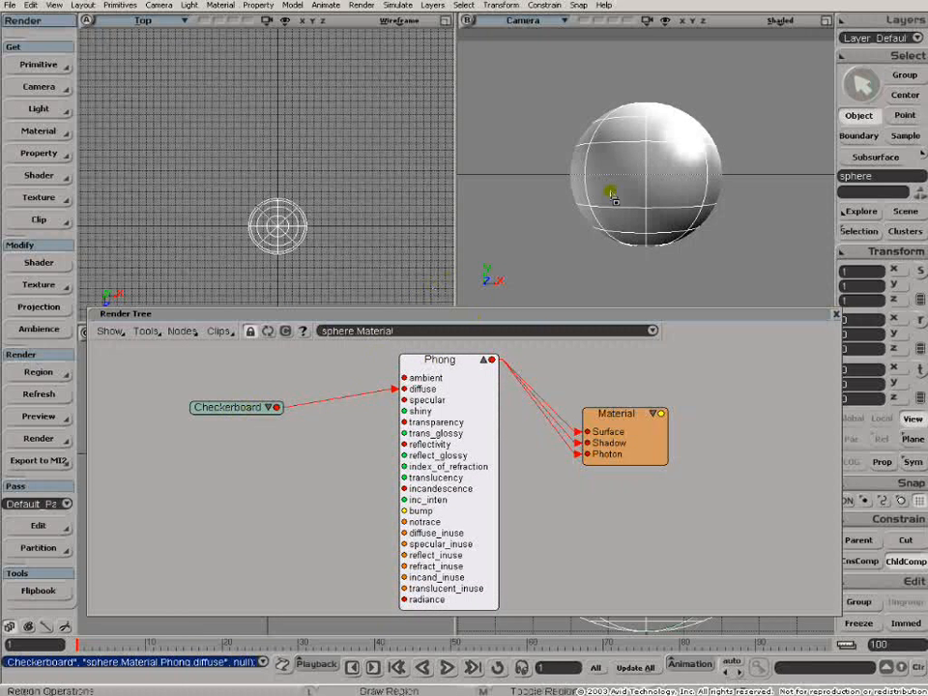
pyautogui.moveTo(527, 69); pyautogui.dragTo(760, 283)
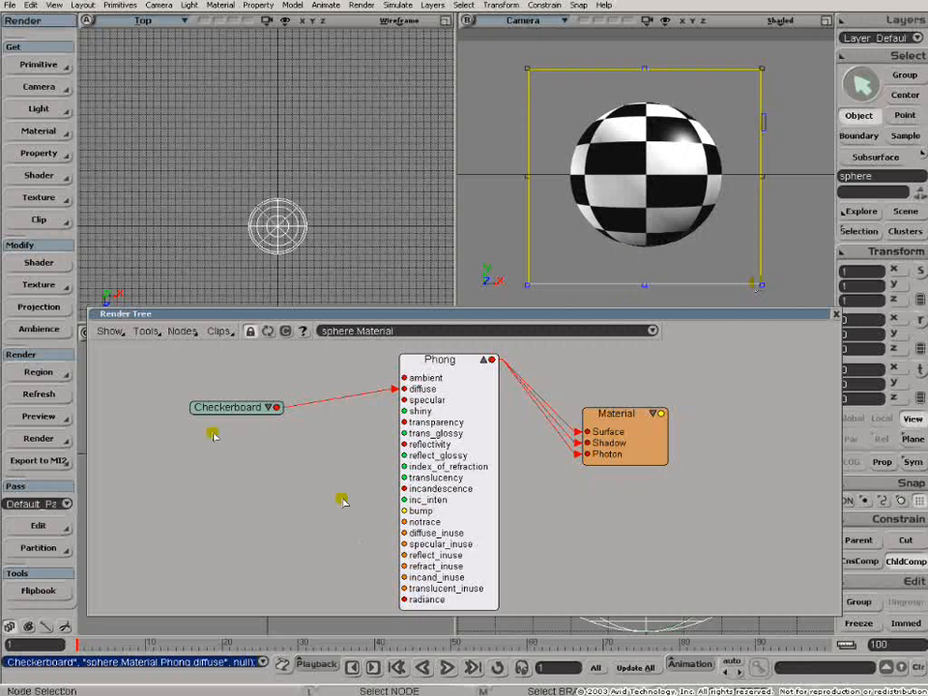
# Step: Recolour the Checkerboard tiles, setting Tile1's red value to 0.897 and Tile2's green value to 0 for a red and magenta pattern
pyautogui.click(270, 409)
pyautogui.moveTo(243, 411); pyautogui.dragTo(309, 377)
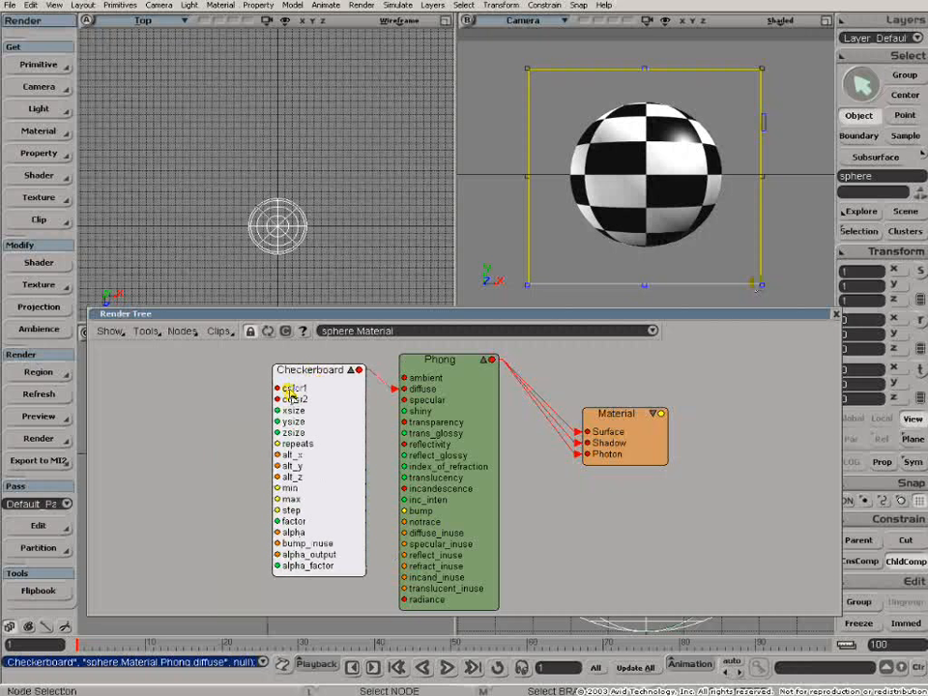
pyautogui.doubleClick(293, 389)
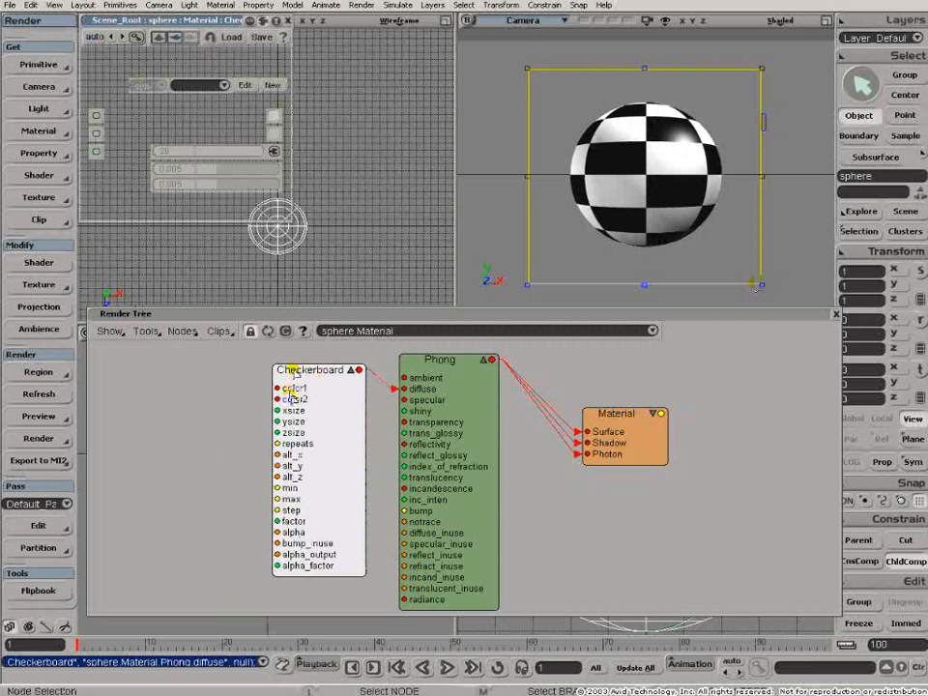
pyautogui.click(158, 68)
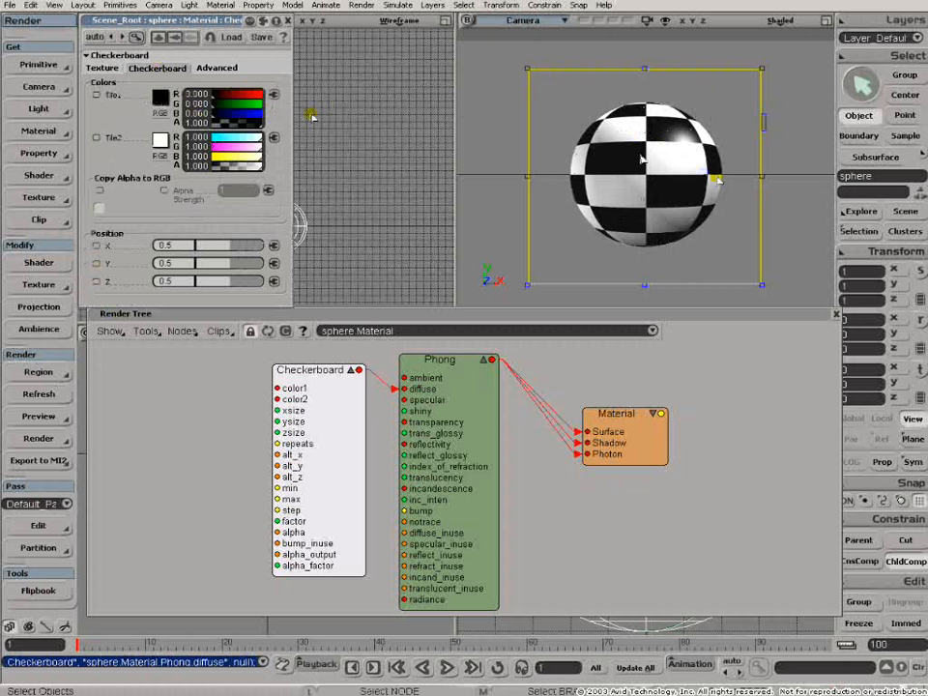
pyautogui.click(257, 95)
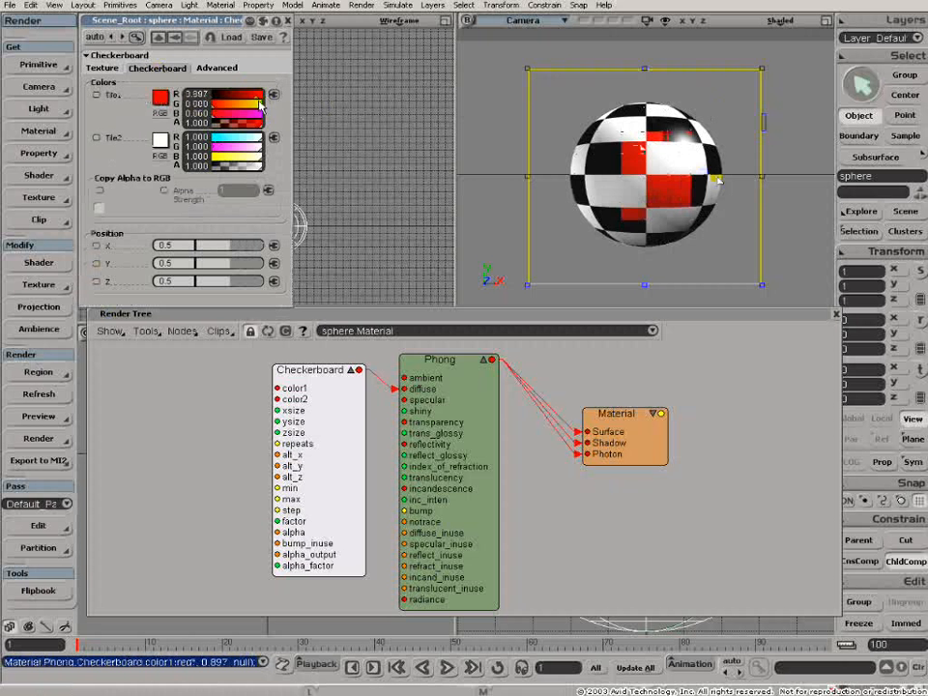
pyautogui.click(210, 146)
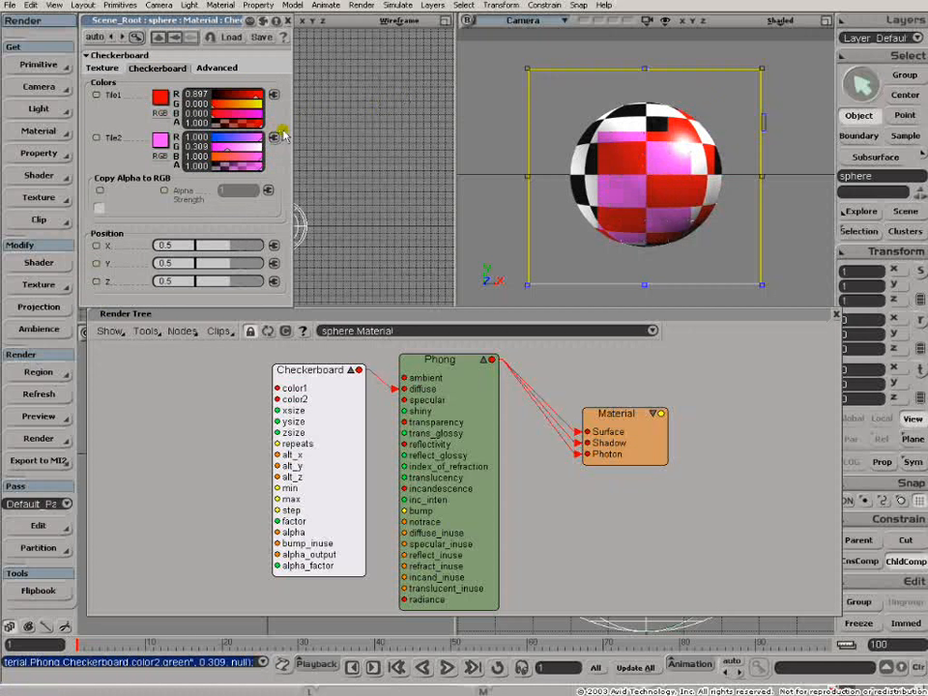
pyautogui.moveTo(202, 153); pyautogui.dragTo(200, 149)
pyautogui.click(288, 20)
# Step: Add a Grid texture node and connect it to the Checkerboard's color1 input, moving that connection to color2
pyautogui.moveTo(326, 369); pyautogui.dragTo(301, 386)
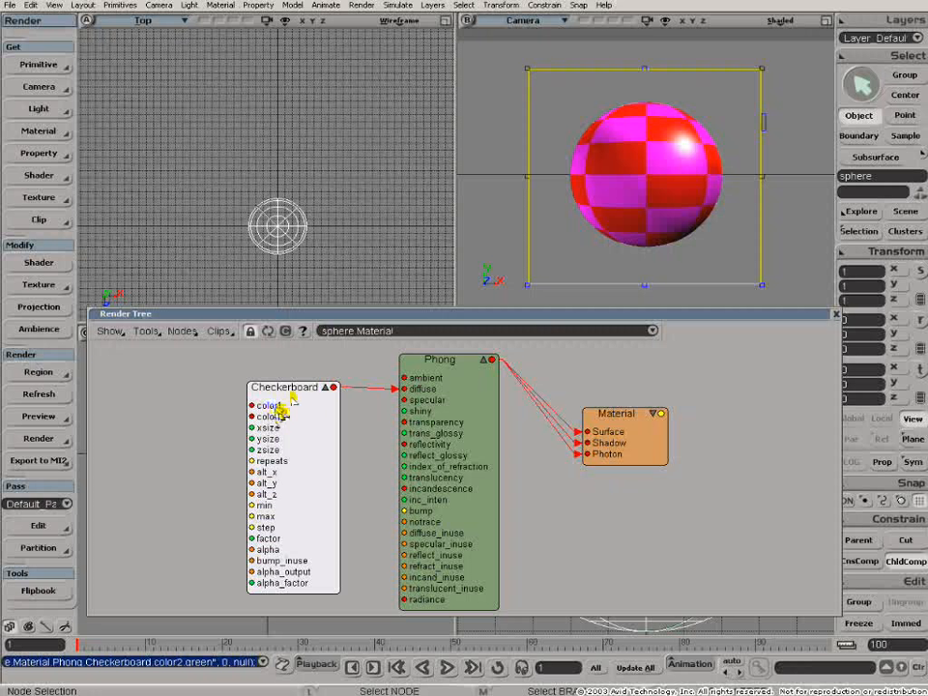
pyautogui.moveTo(290, 410); pyautogui.dragTo(315, 418)
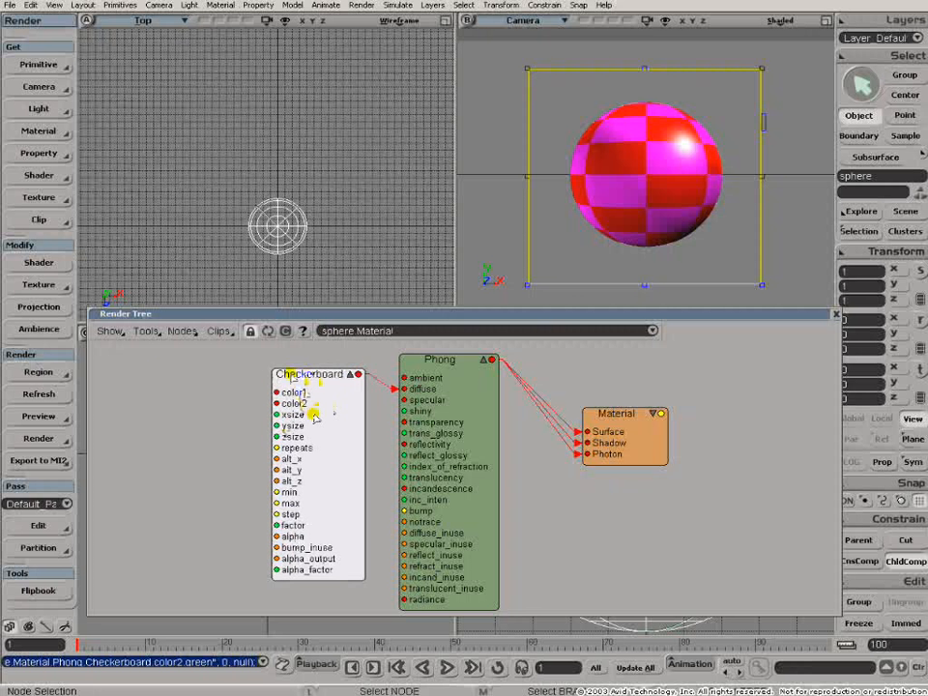
pyautogui.click(181, 330)
pyautogui.moveTo(277, 365)
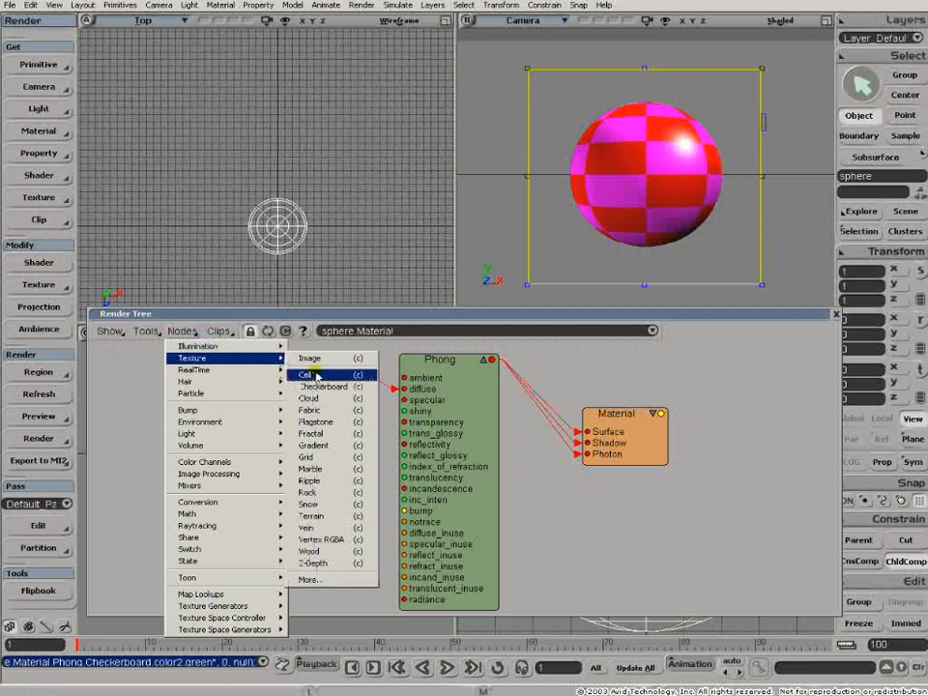
pyautogui.click(311, 456)
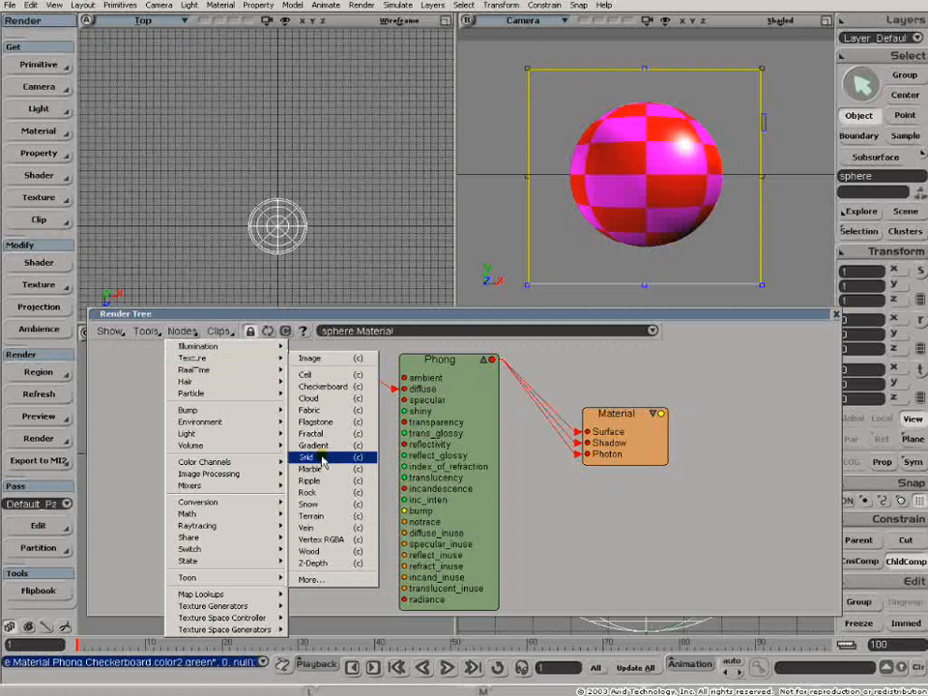
pyautogui.moveTo(413, 360); pyautogui.dragTo(290, 392)
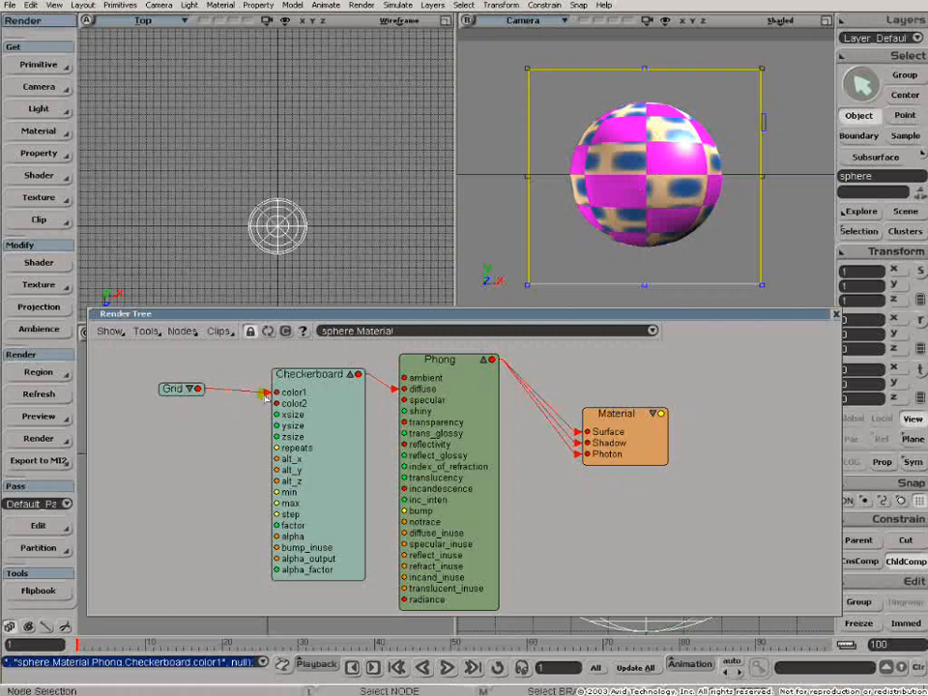
pyautogui.moveTo(263, 395)
pyautogui.mouseDown()
pyautogui.moveTo(245, 387)
pyautogui.moveTo(277, 403)
pyautogui.mouseUp()
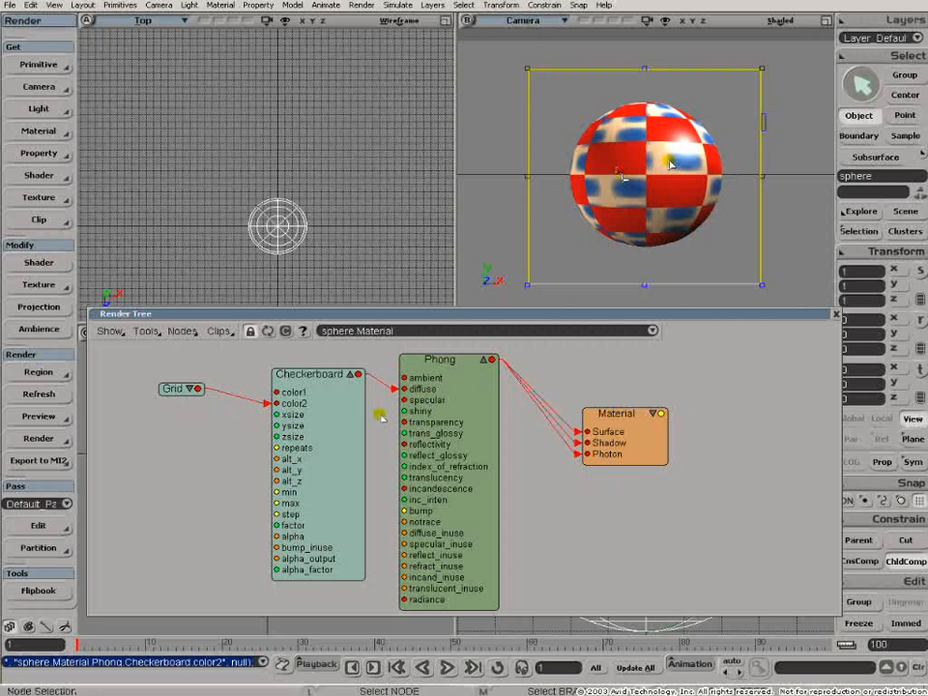
# Step: Add a Flagstone texture node and connect it to the Checkerboard's color1 input
pyautogui.moveTo(446, 366); pyautogui.dragTo(460, 371)
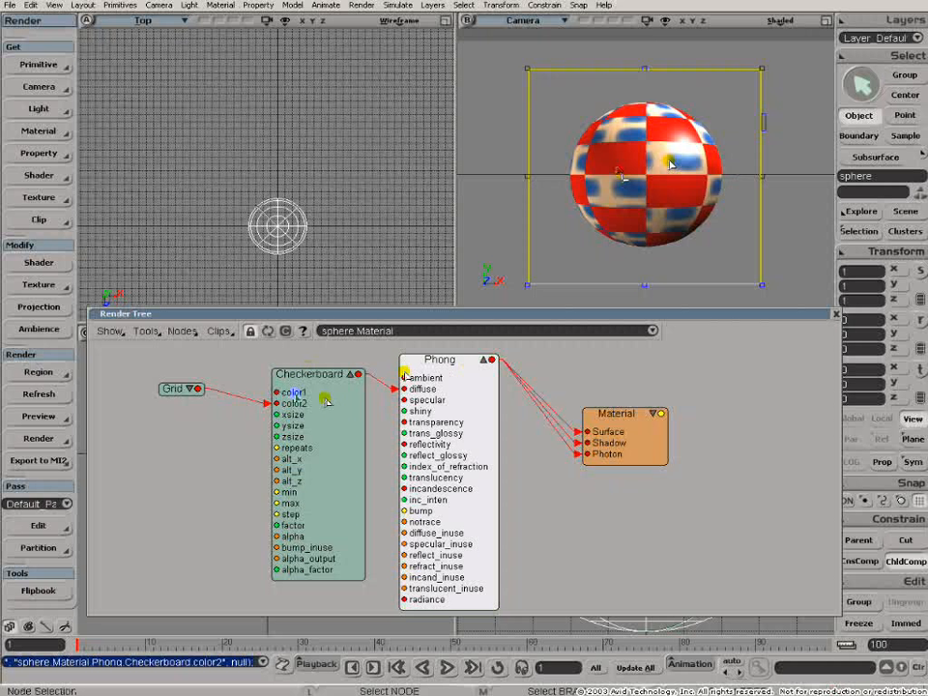
pyautogui.click(182, 332)
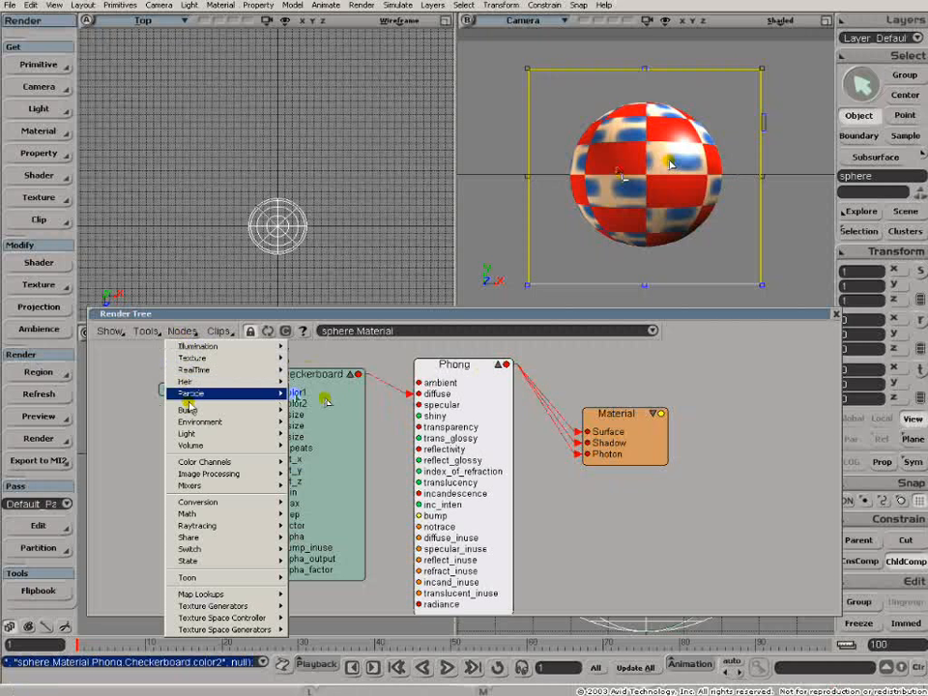
pyautogui.moveTo(197, 414)
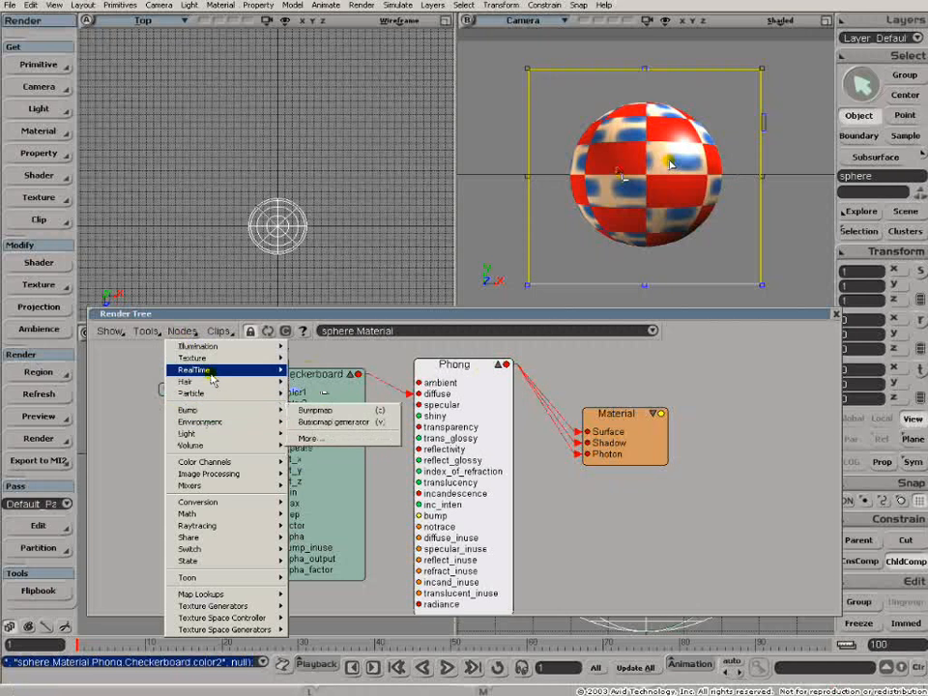
pyautogui.moveTo(232, 358)
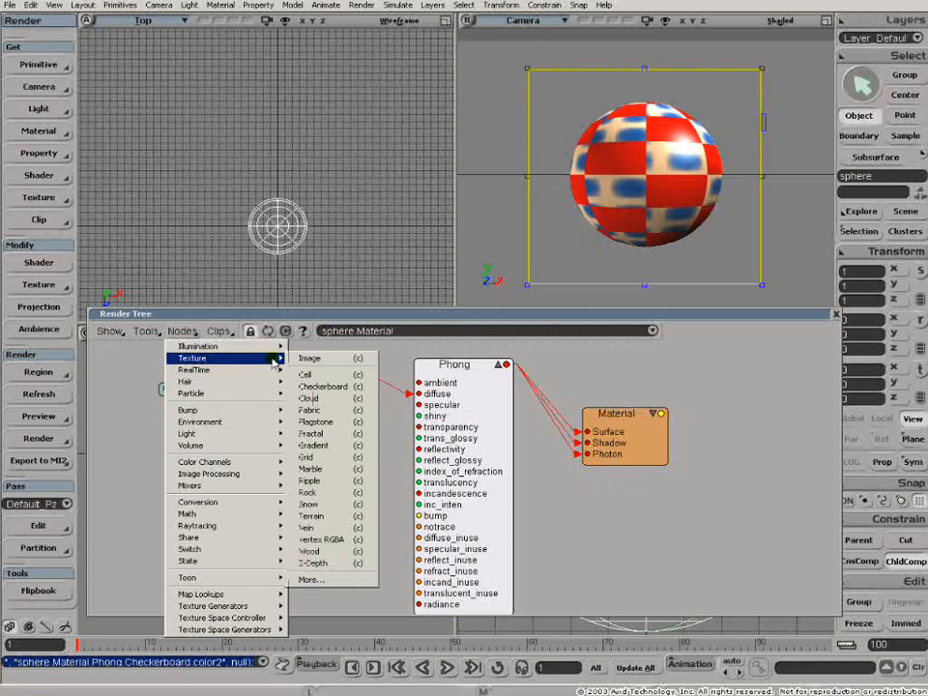
pyautogui.click(316, 424)
pyautogui.moveTo(364, 375); pyautogui.dragTo(275, 394)
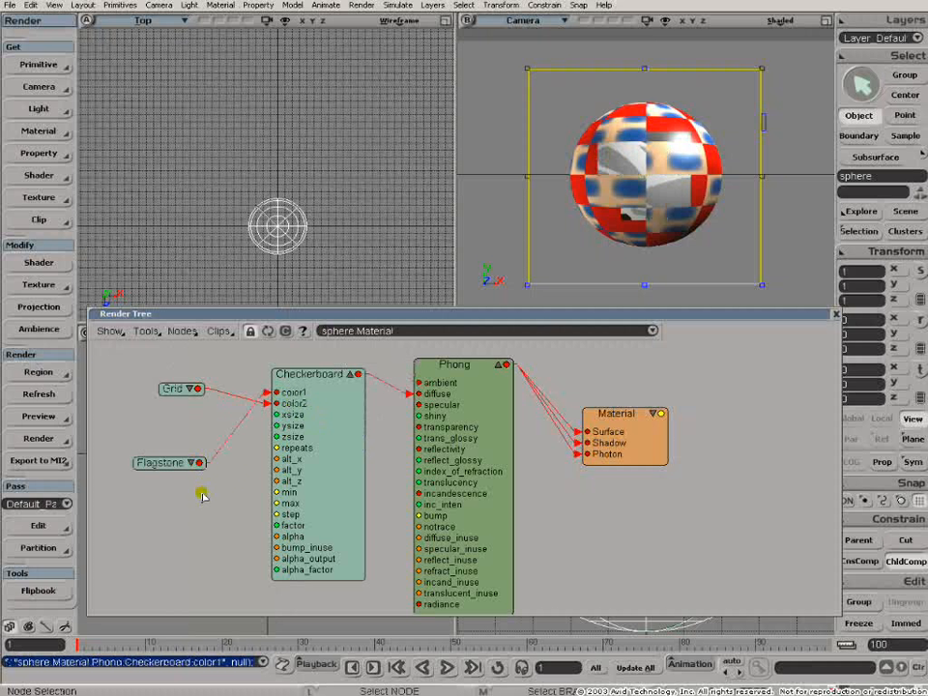
# Step: Rearrange the render tree so Flagstone sits above Grid, with Checkerboard, Phong and Material spread out in order of connection
pyautogui.click(165, 462)
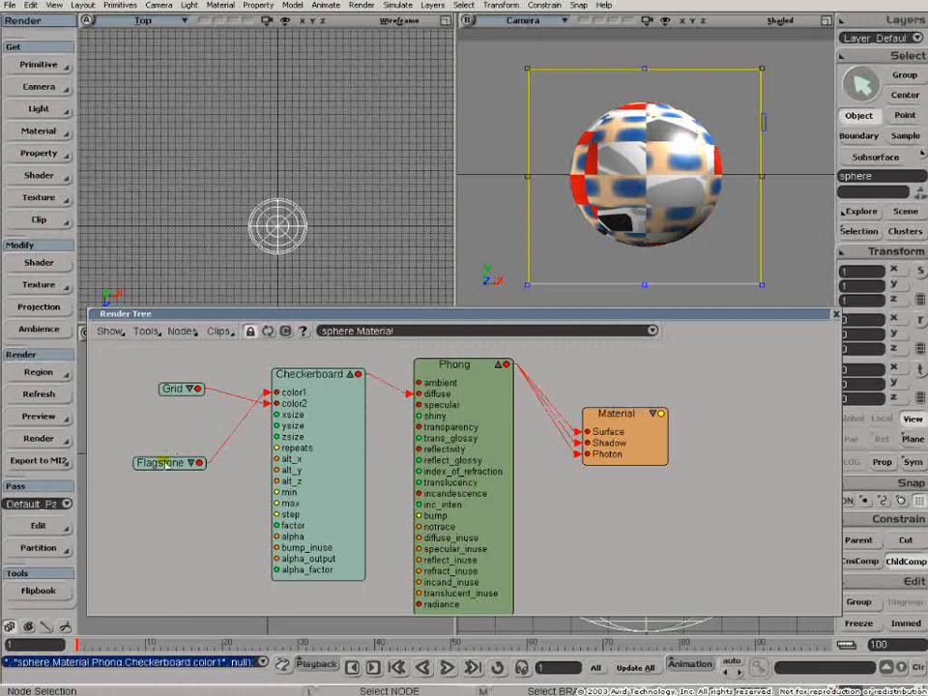
pyautogui.moveTo(165, 462); pyautogui.dragTo(156, 413)
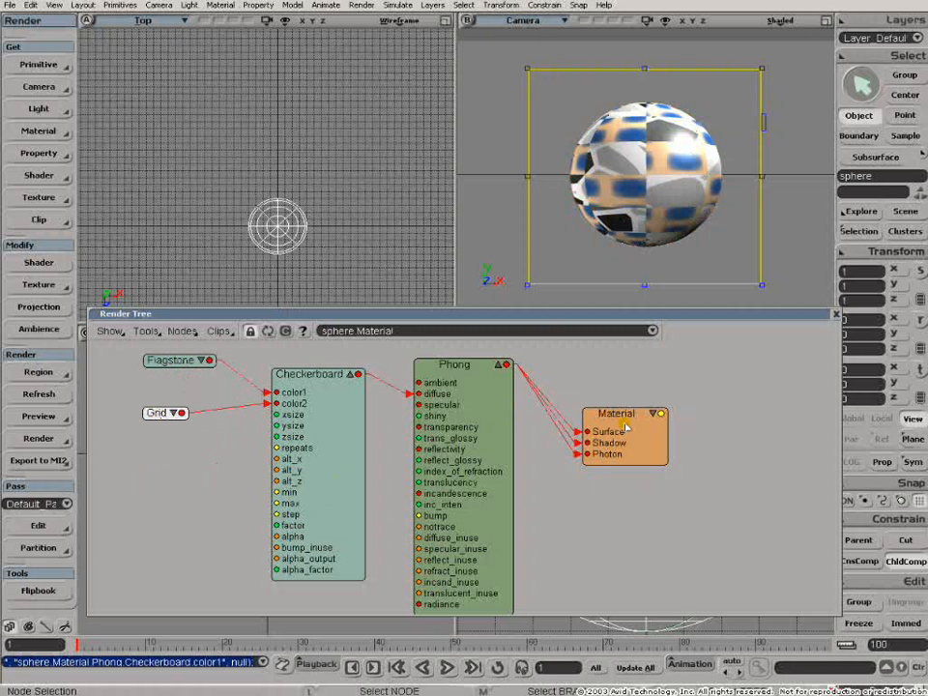
pyautogui.moveTo(637, 426); pyautogui.dragTo(736, 393)
pyautogui.moveTo(483, 368); pyautogui.dragTo(598, 373)
pyautogui.moveTo(324, 383); pyautogui.dragTo(407, 383)
pyautogui.moveTo(162, 416); pyautogui.dragTo(211, 414)
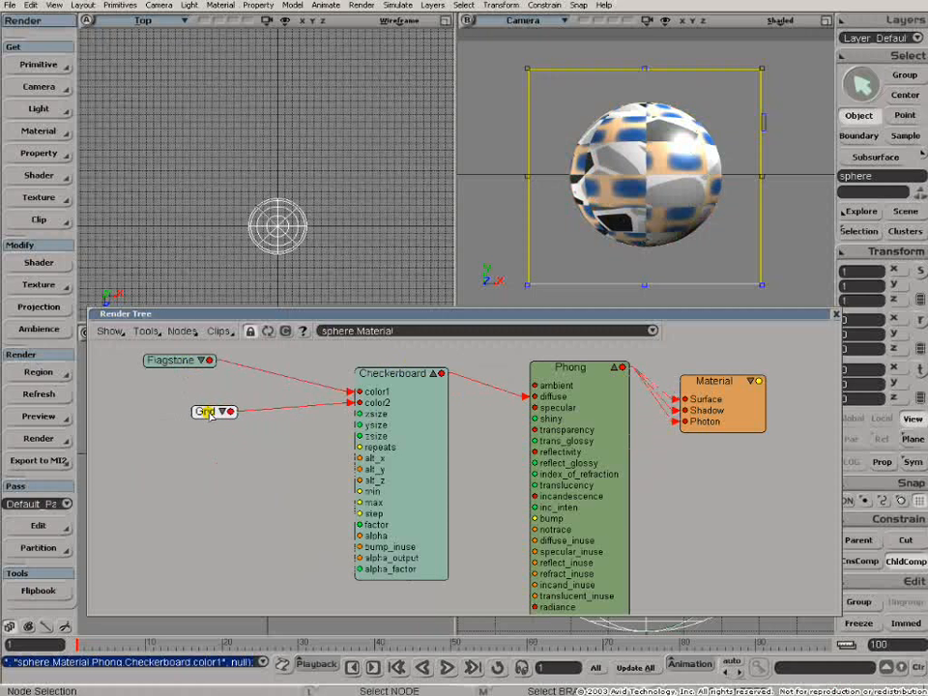
pyautogui.moveTo(186, 364); pyautogui.dragTo(214, 363)
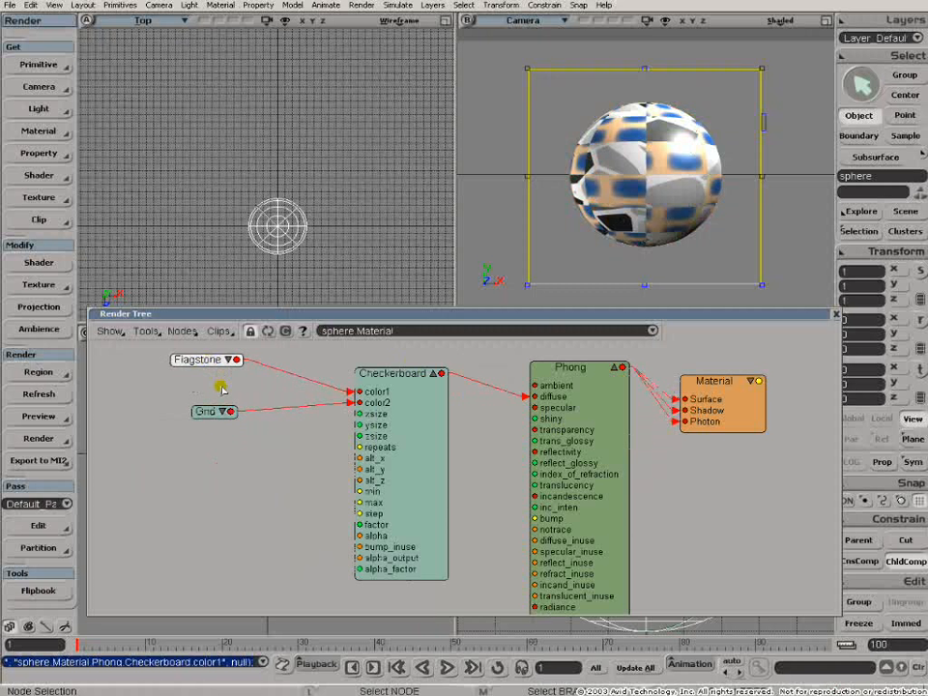
# Step: Expand the Grid node and set its fill colour's green value to 0.676 for a teal fill
pyautogui.moveTo(209, 412)
pyautogui.mouseDown()
pyautogui.moveTo(206, 426)
pyautogui.moveTo(222, 426)
pyautogui.mouseUp()
pyautogui.click(222, 426)
pyautogui.doubleClick(221, 426)
pyautogui.click(136, 67)
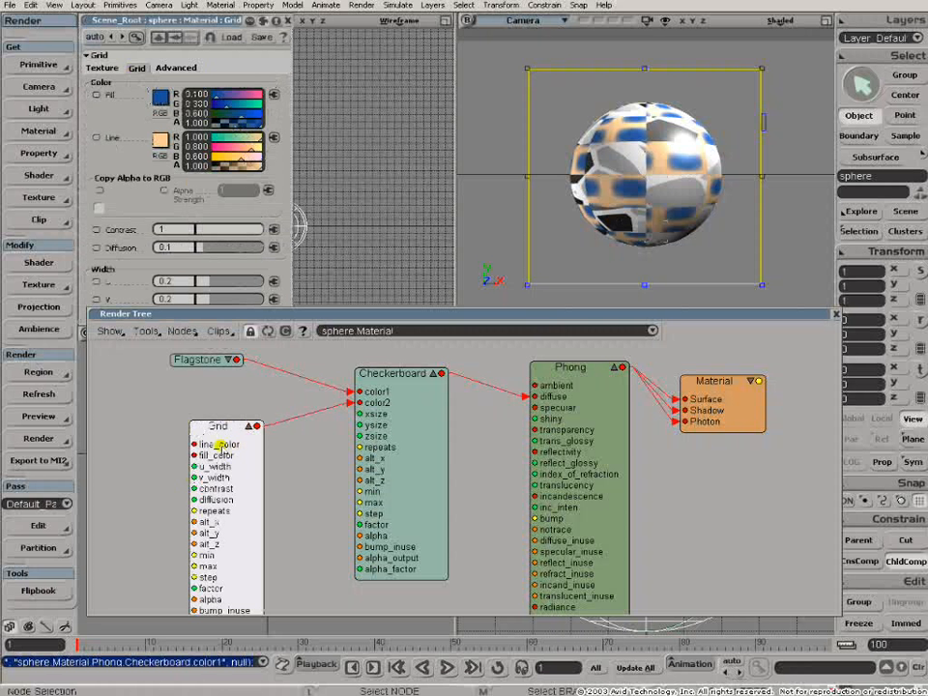
pyautogui.click(242, 105)
pyautogui.click(245, 104)
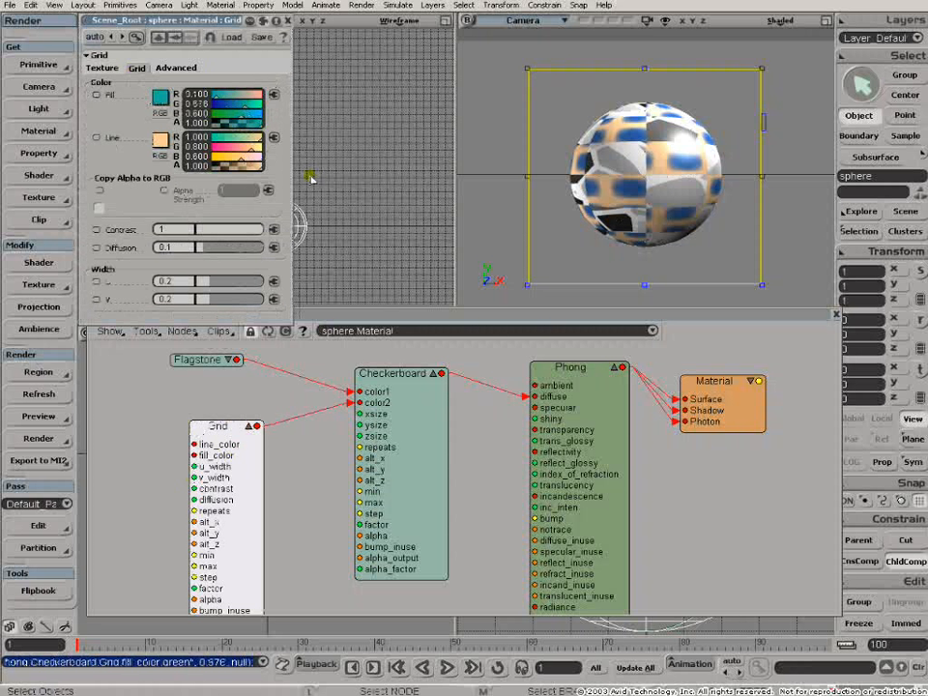
pyautogui.click(288, 20)
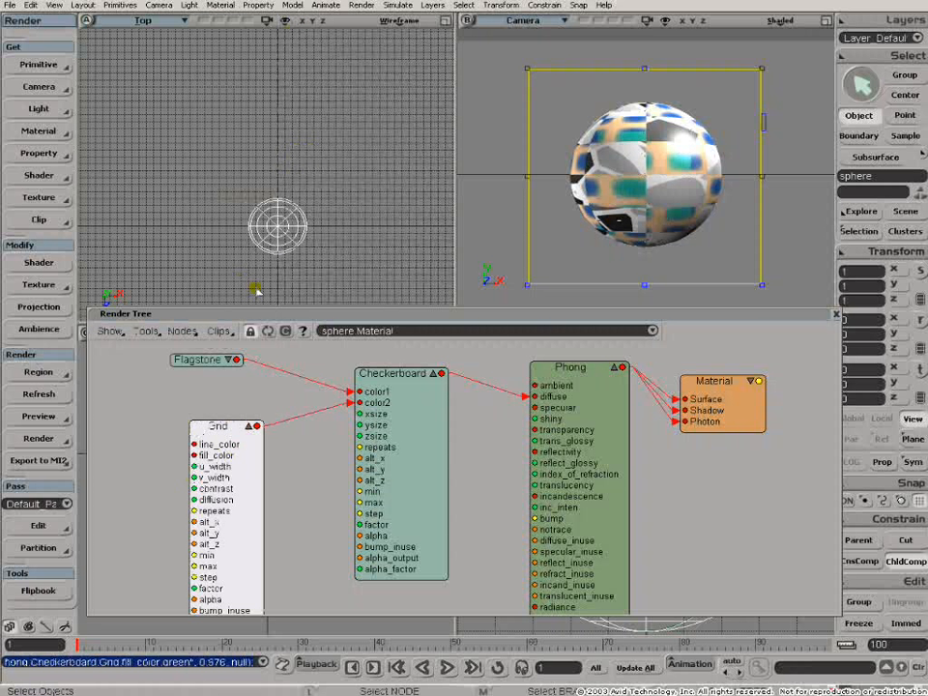
# Step: Add an Image texture node and connect it to the Grid's fill_color input
pyautogui.click(182, 330)
pyautogui.moveTo(203, 358)
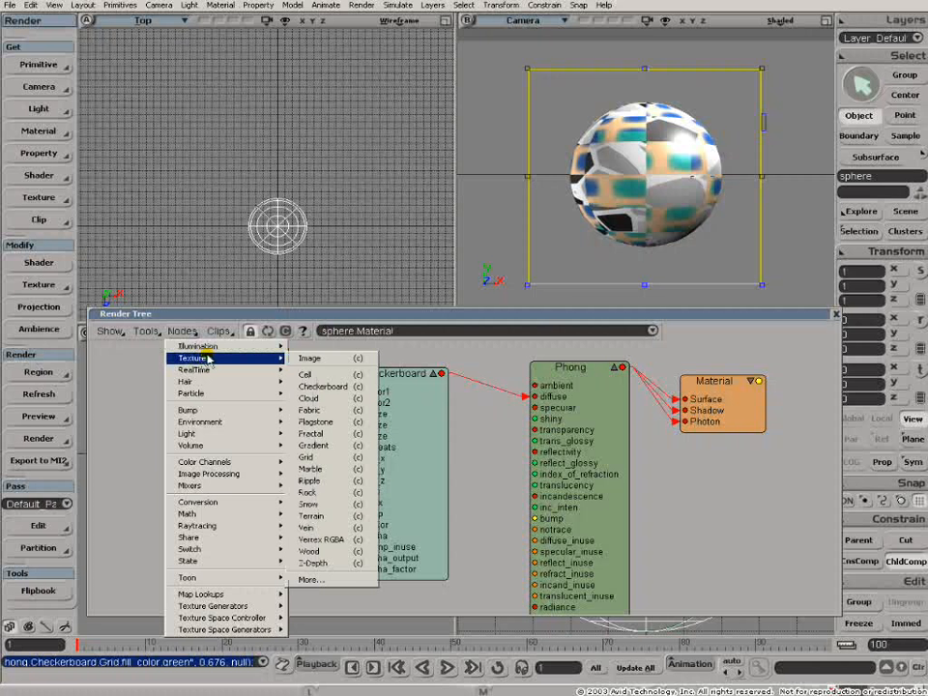
pyautogui.click(316, 365)
pyautogui.moveTo(363, 377); pyautogui.dragTo(205, 454)
pyautogui.click(130, 468)
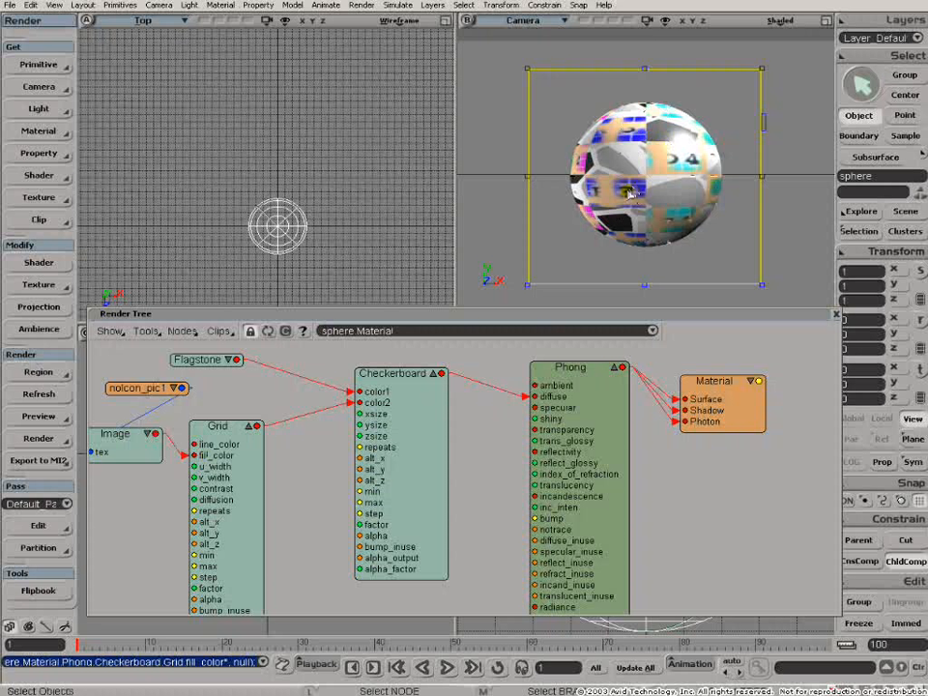
# Step: Spread the Phong, Checkerboard, Grid, Image and noIcon_pic1 nodes apart so their connections run in order toward the Material
pyautogui.moveTo(555, 386); pyautogui.dragTo(571, 404)
pyautogui.moveTo(417, 404); pyautogui.dragTo(471, 404)
pyautogui.moveTo(225, 452); pyautogui.dragTo(317, 435)
pyautogui.moveTo(144, 446); pyautogui.dragTo(203, 457)
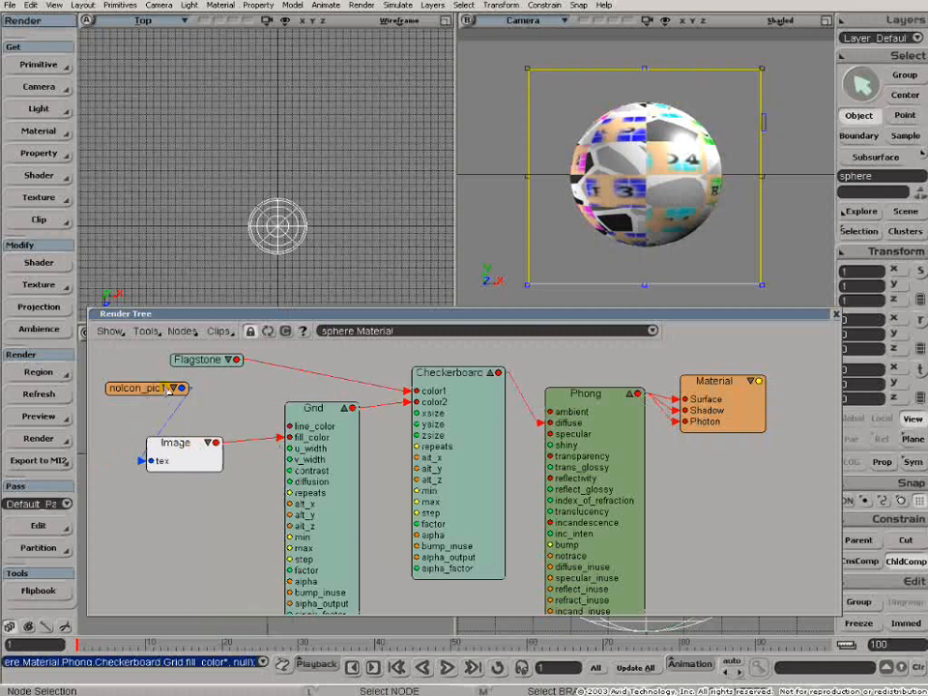
pyautogui.moveTo(168, 389); pyautogui.dragTo(114, 437)
pyautogui.moveTo(176, 465); pyautogui.dragTo(196, 444)
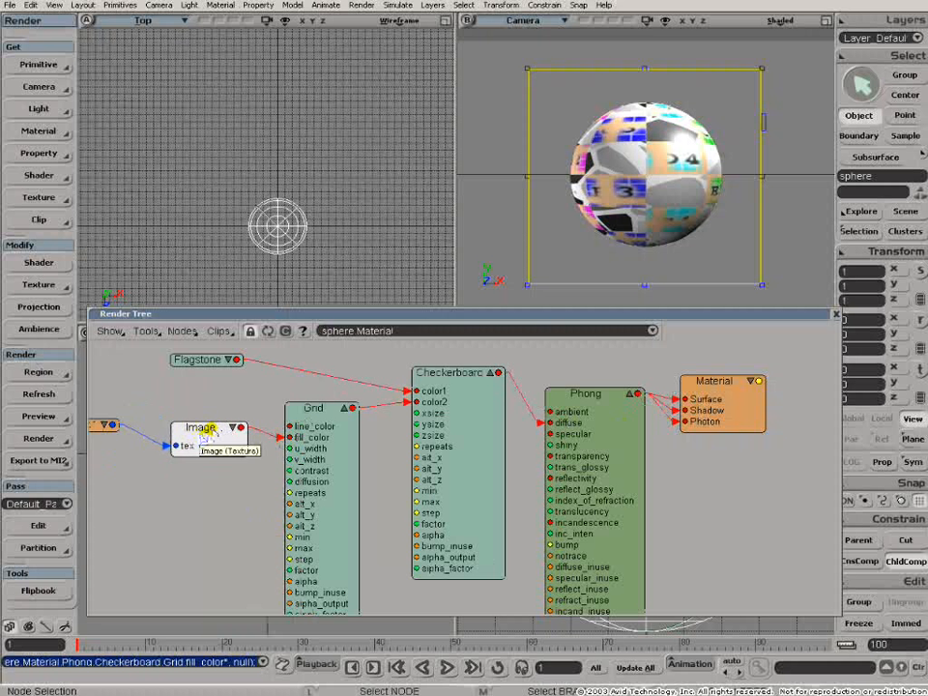
pyautogui.moveTo(207, 431); pyautogui.dragTo(207, 459)
pyautogui.click(229, 361)
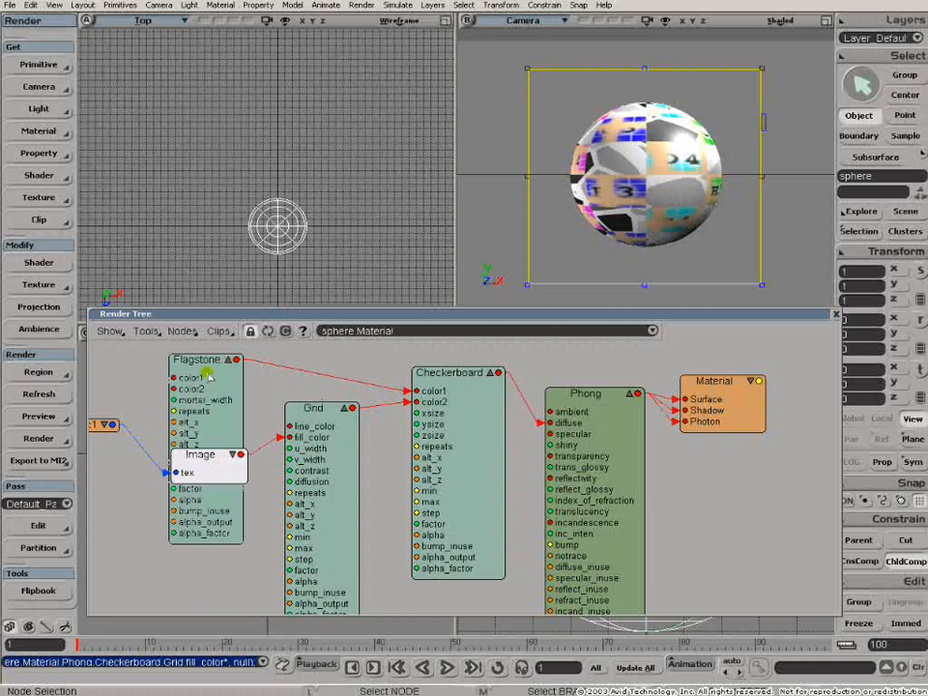
pyautogui.moveTo(206, 375); pyautogui.dragTo(220, 355)
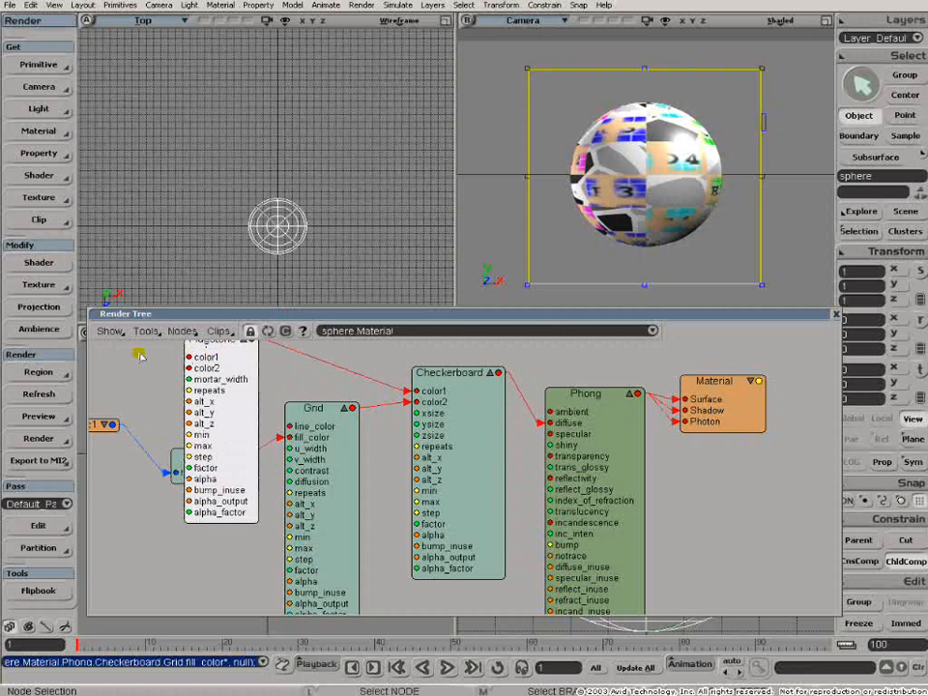
pyautogui.moveTo(221, 355); pyautogui.dragTo(204, 370)
pyautogui.click(227, 356)
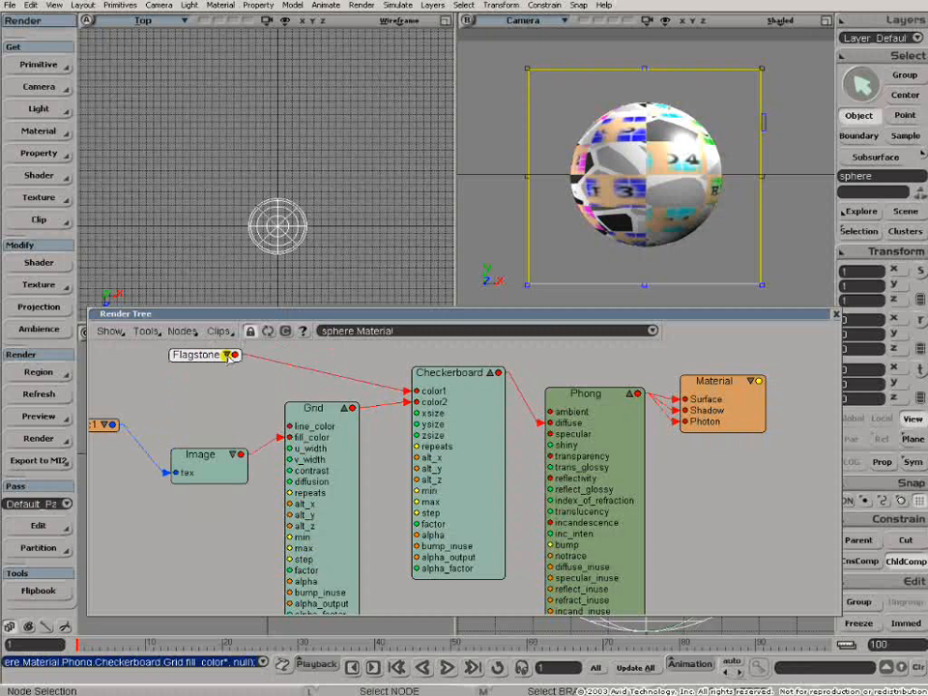
# Step: Expand the Image texture node and place it below Flagstone, beside the Grid node
pyautogui.moveTo(222, 456); pyautogui.dragTo(212, 418)
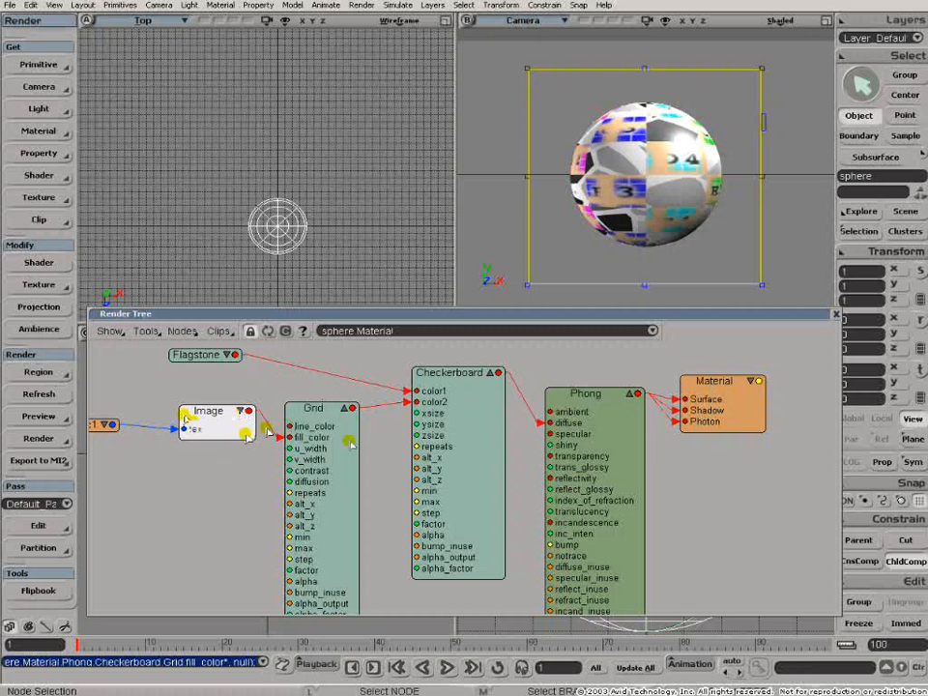
pyautogui.click(240, 410)
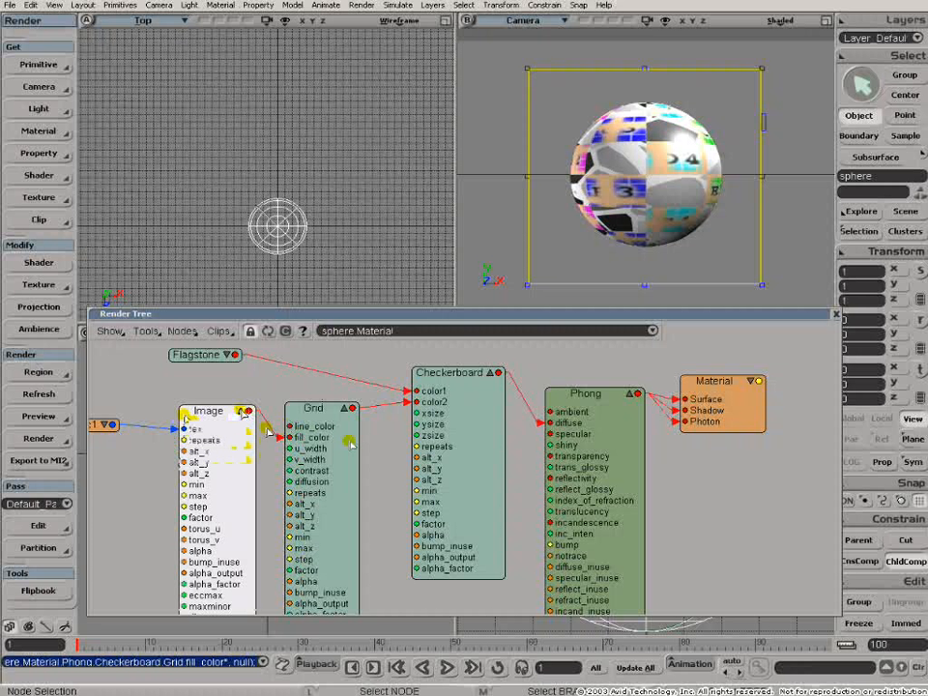
pyautogui.moveTo(188, 416); pyautogui.dragTo(196, 381)
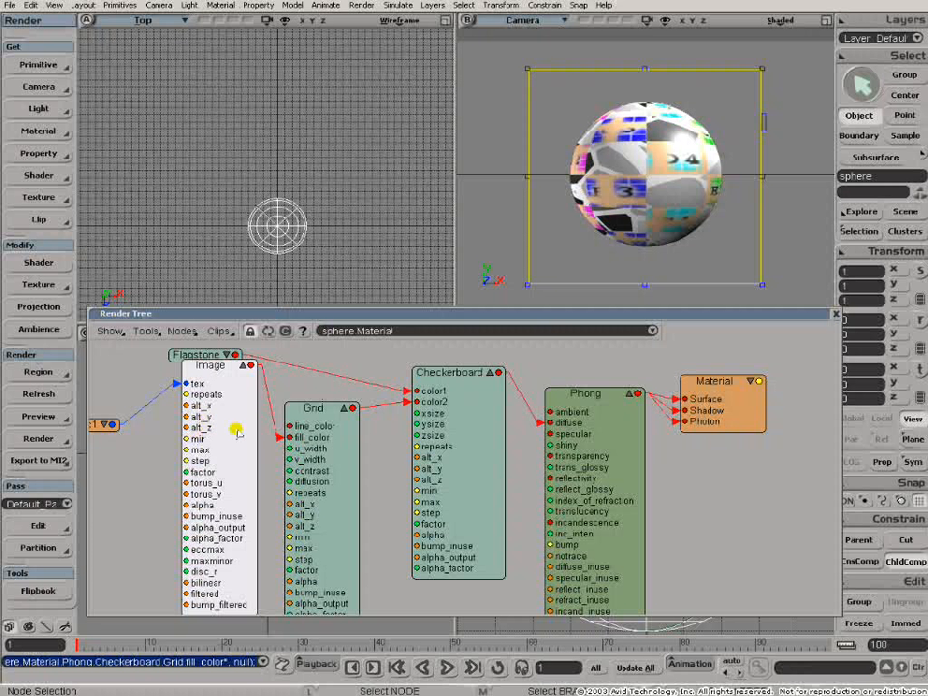
pyautogui.moveTo(226, 375); pyautogui.dragTo(225, 378)
pyautogui.moveTo(220, 416); pyautogui.dragTo(218, 430)
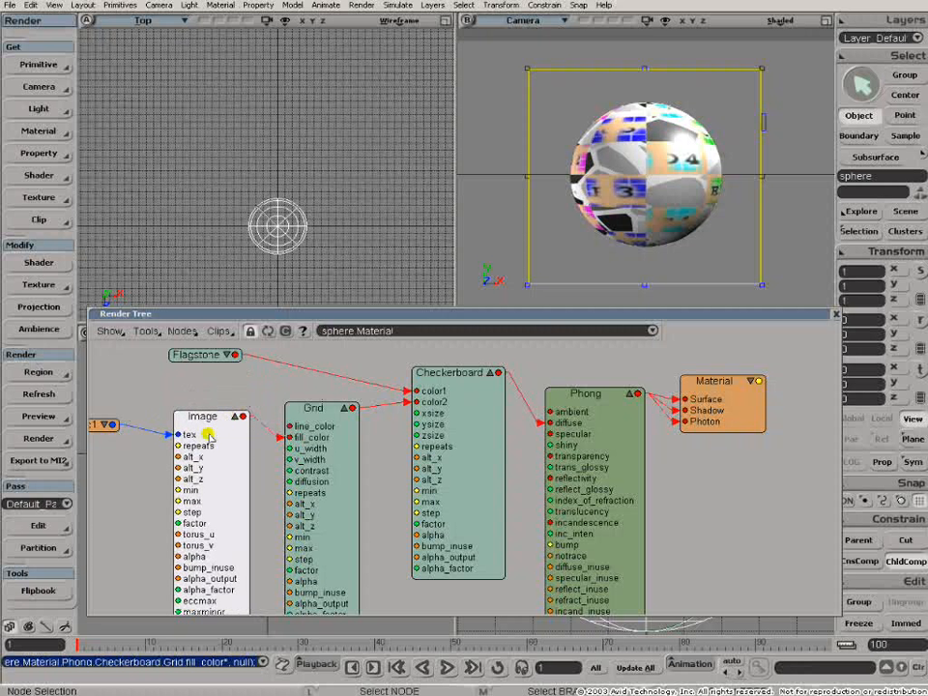
# Step: Delete the Phong, Checkerboard, Grid and Flagstone nodes from the render tree
pyautogui.moveTo(582, 406); pyautogui.dragTo(585, 385)
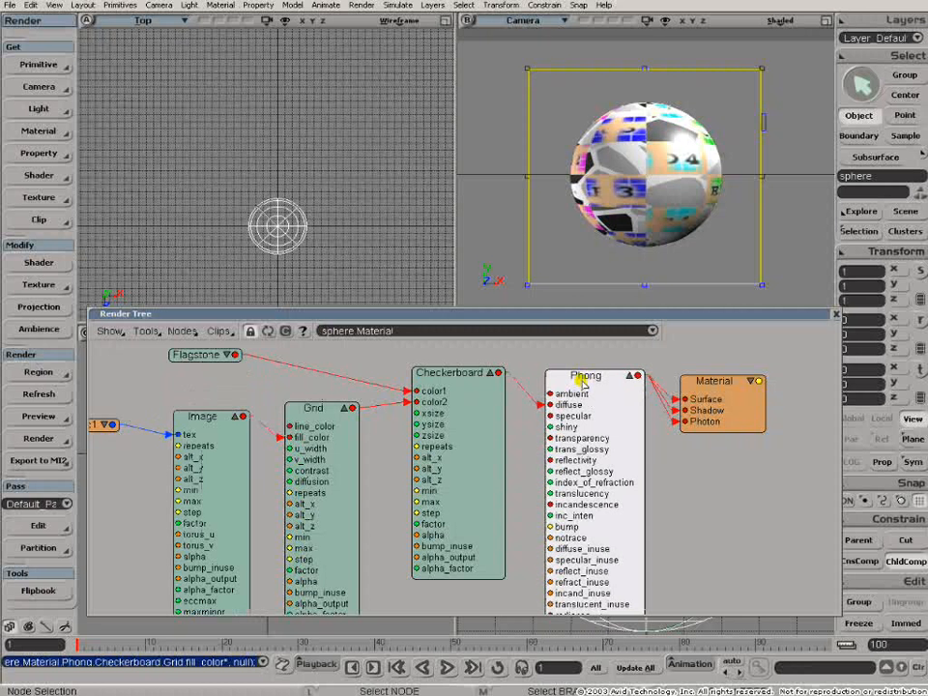
pyautogui.press('Delete')
pyautogui.click(452, 373)
pyautogui.press('Delete')
pyautogui.click(324, 426)
pyautogui.press('Delete')
pyautogui.click(213, 357)
pyautogui.press('Delete')
# Step: Collapse the Image node and space it and the noIcon_pic1 clip apart in the emptied render tree
pyautogui.moveTo(207, 430); pyautogui.dragTo(249, 416)
pyautogui.click(305, 388)
pyautogui.click(105, 432)
pyautogui.moveTo(104, 436); pyautogui.dragTo(179, 428)
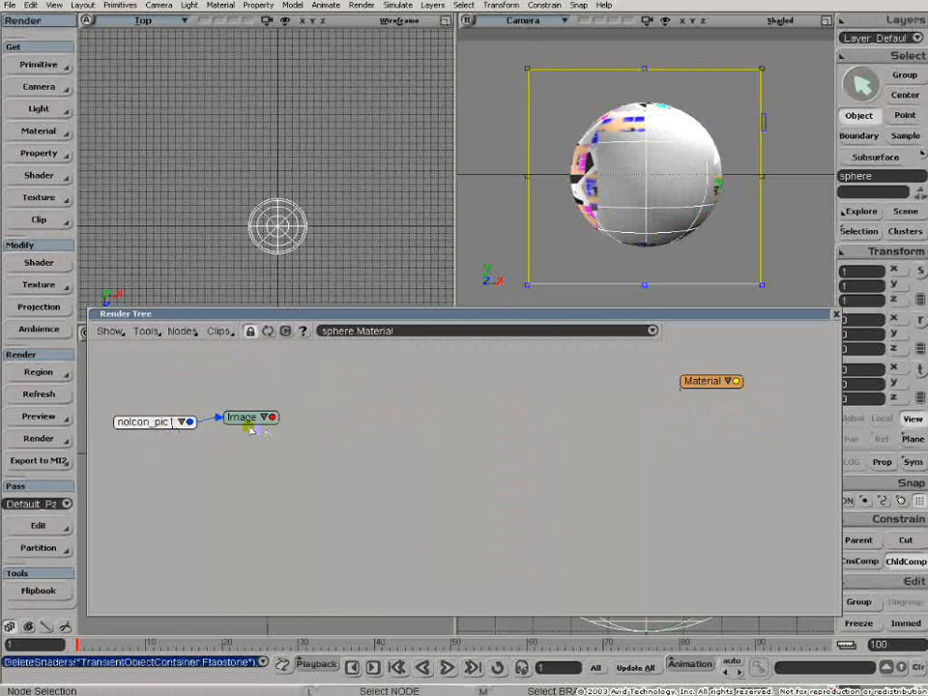
pyautogui.moveTo(247, 416); pyautogui.dragTo(312, 438)
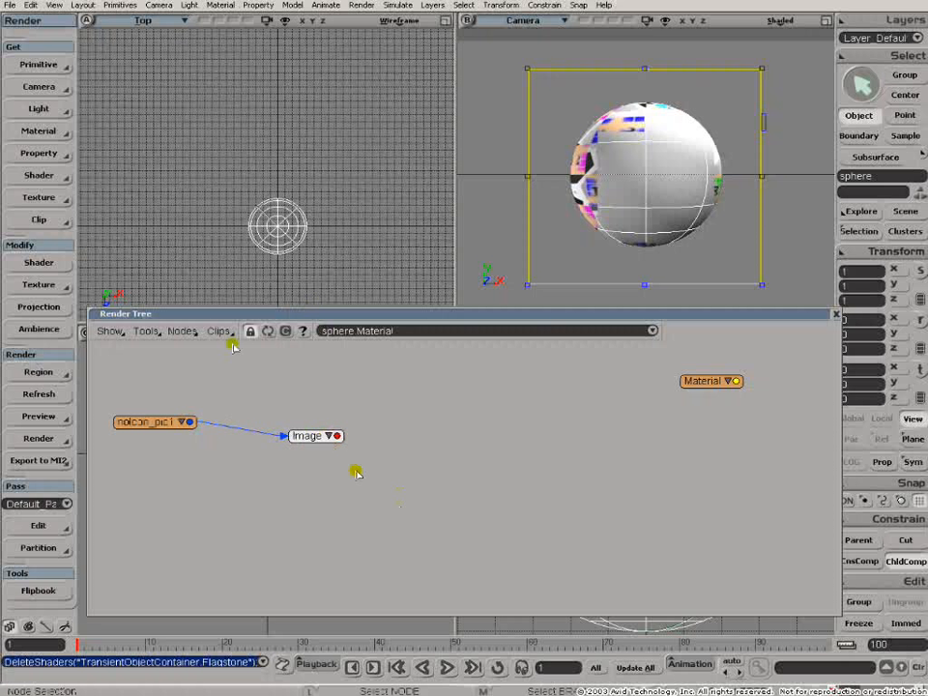
# Step: Add a Mix 2 Colors node, connect it to the expanded Material's Surface input, and place it closer to the Material
pyautogui.click(314, 436)
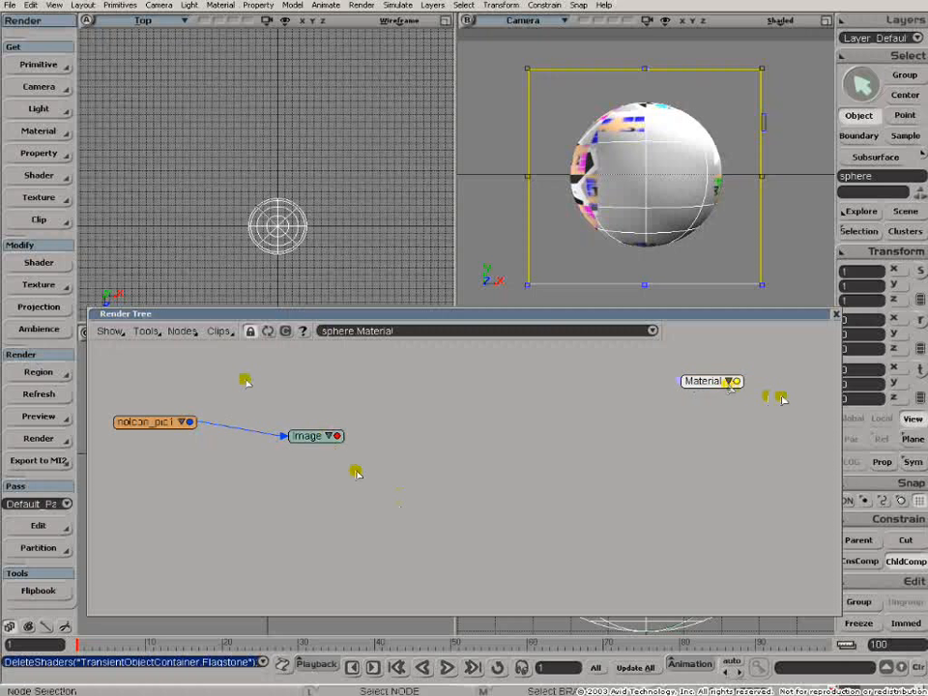
pyautogui.click(182, 331)
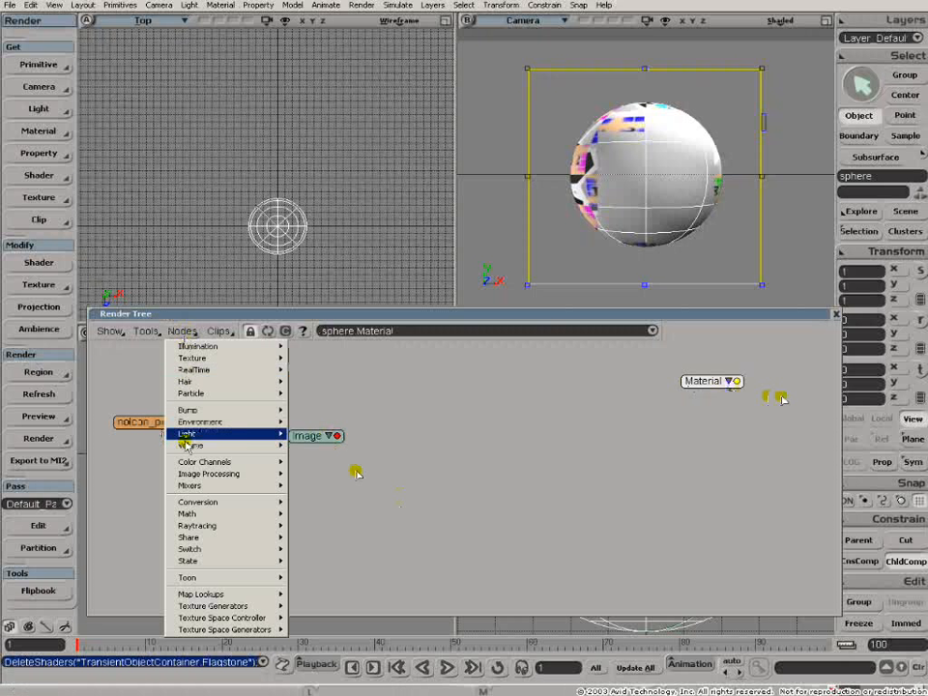
pyautogui.moveTo(192, 485)
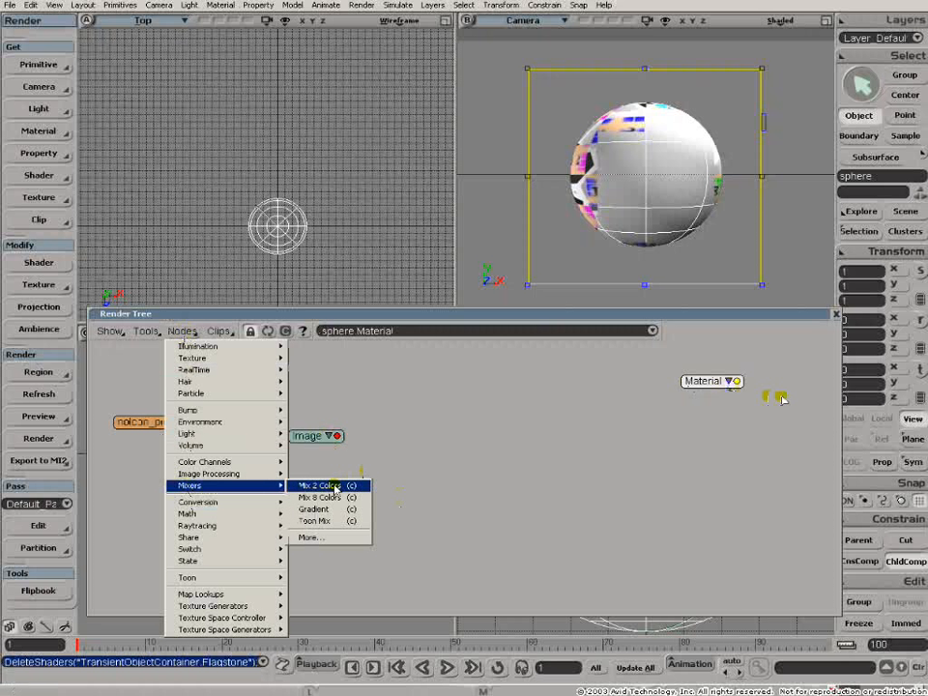
pyautogui.click(360, 484)
pyautogui.moveTo(367, 360); pyautogui.dragTo(454, 429)
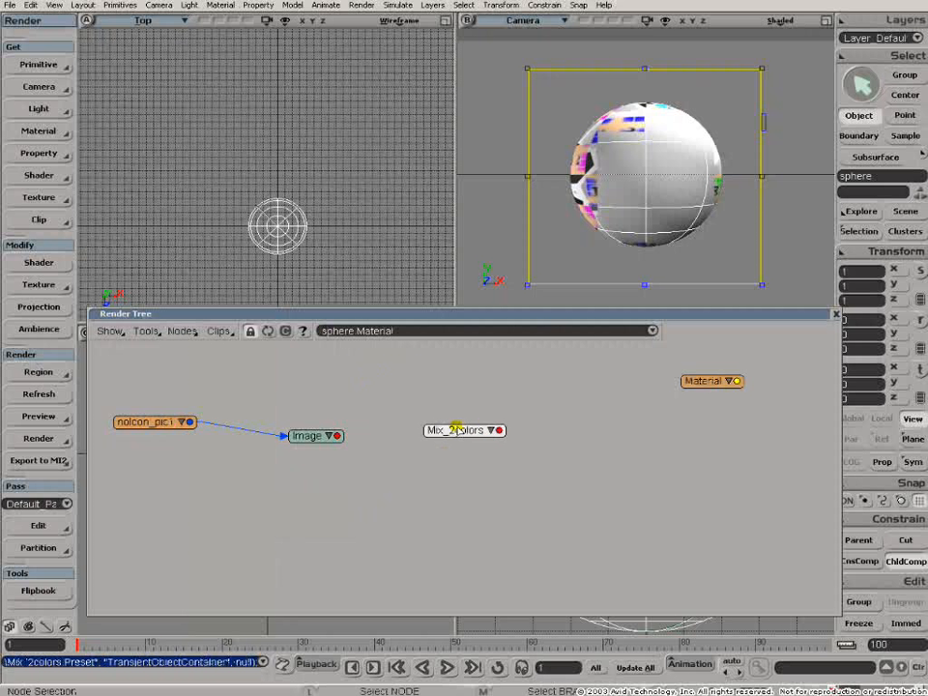
pyautogui.click(729, 382)
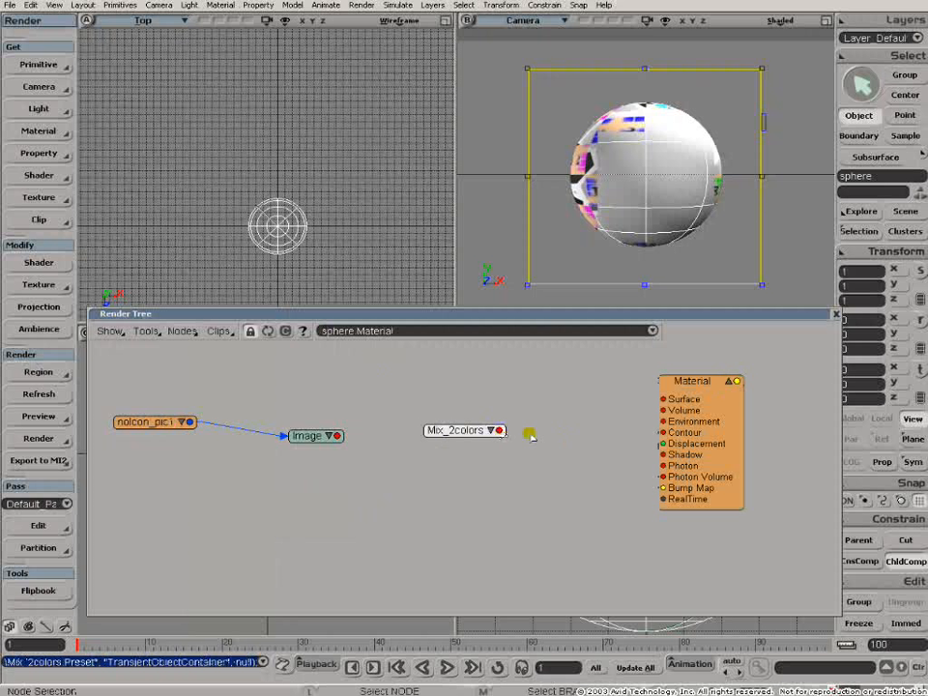
pyautogui.moveTo(503, 430); pyautogui.dragTo(703, 401)
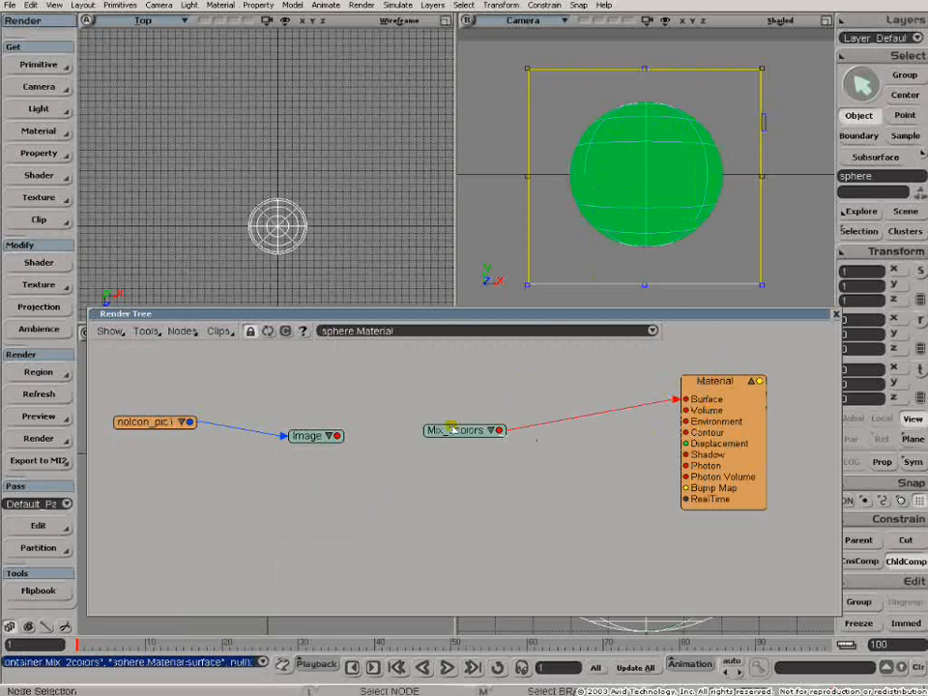
pyautogui.moveTo(441, 429); pyautogui.dragTo(518, 388)
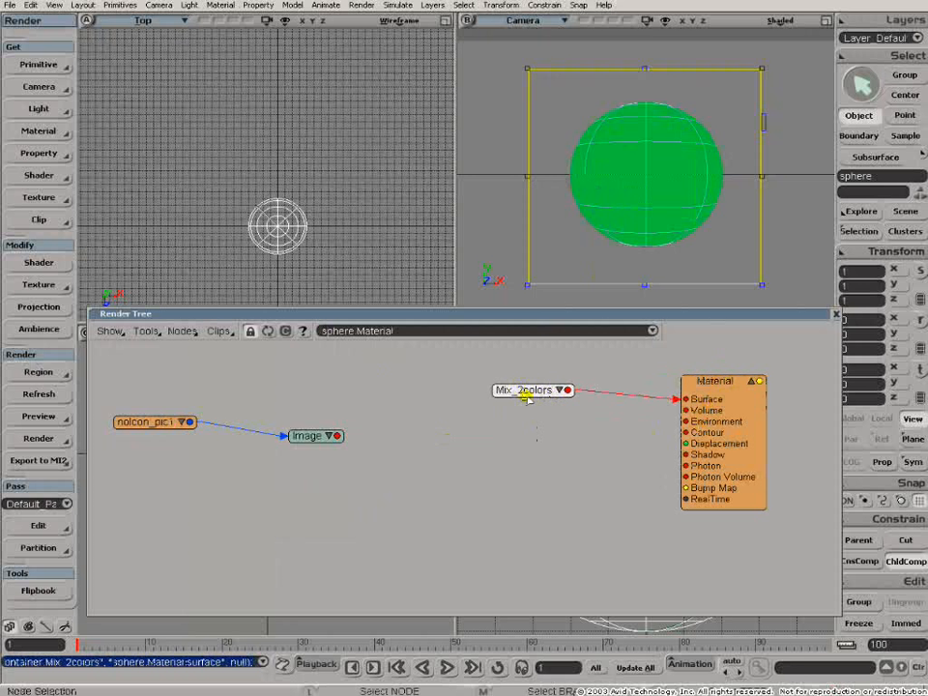
# Step: Expand the Mix_2colors node and try its mix layer weight at 1.000, ending with all weight channels at 0.000
pyautogui.doubleClick(525, 391)
pyautogui.click(559, 390)
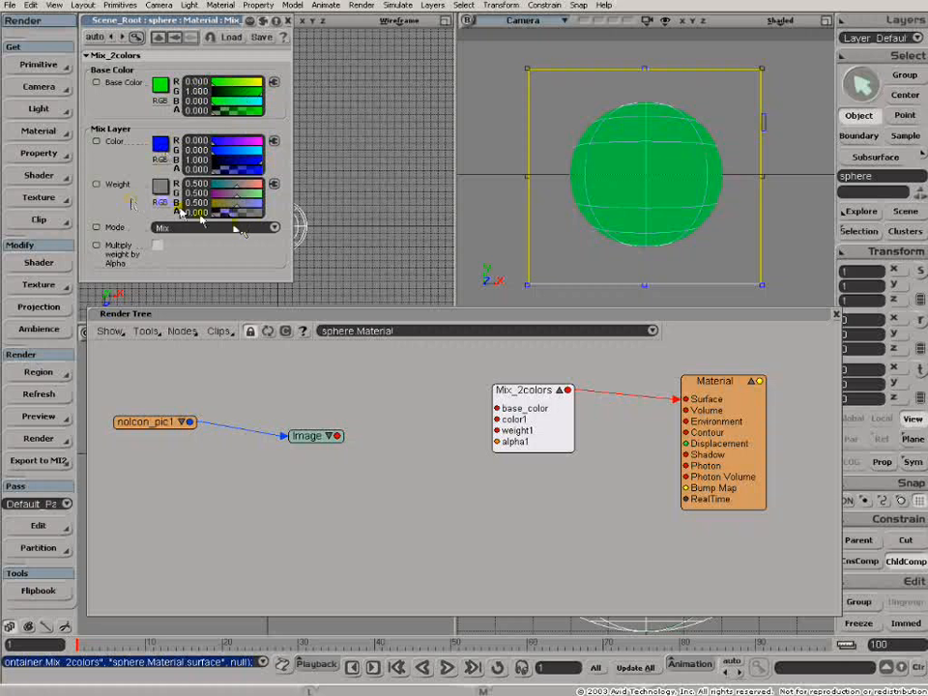
pyautogui.moveTo(225, 219); pyautogui.dragTo(276, 214)
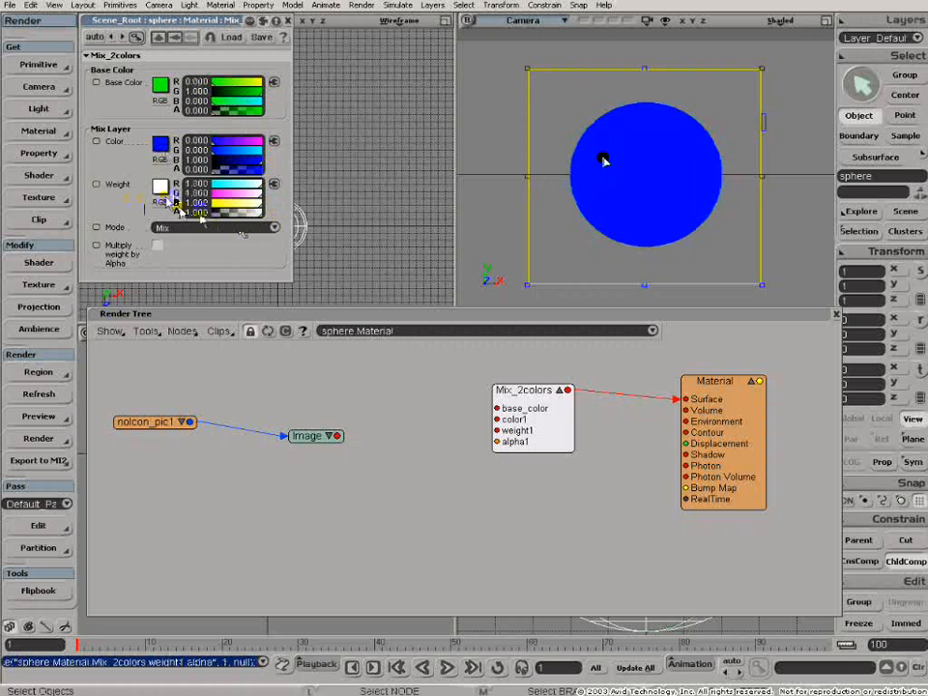
pyautogui.moveTo(259, 221); pyautogui.dragTo(189, 221)
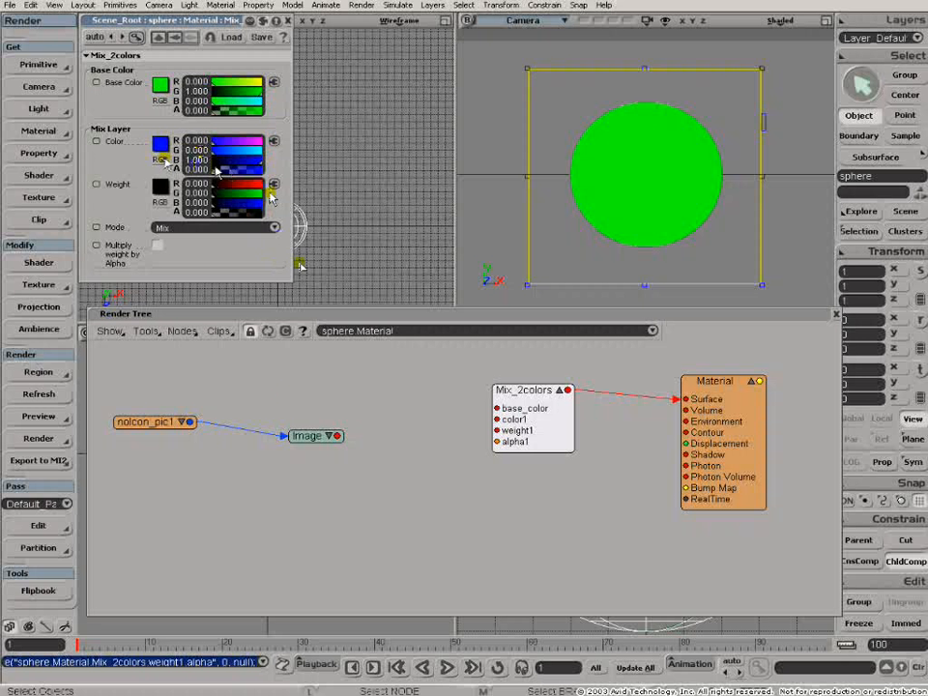
# Step: Load TextImage.bmp from file as the Image node's new picture clip
pyautogui.moveTo(288, 426); pyautogui.dragTo(275, 447)
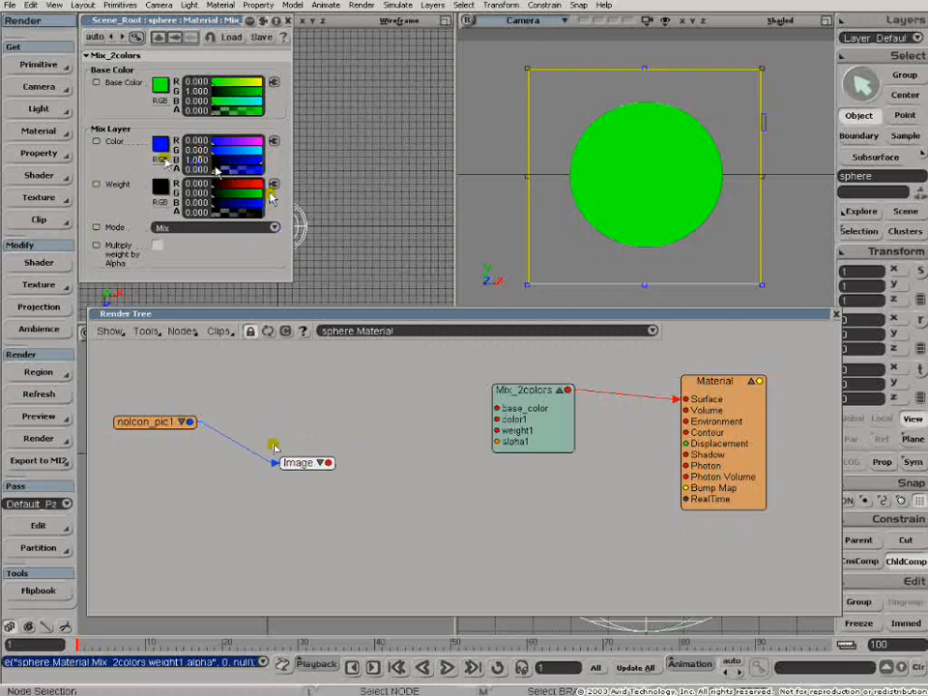
pyautogui.doubleClick(296, 464)
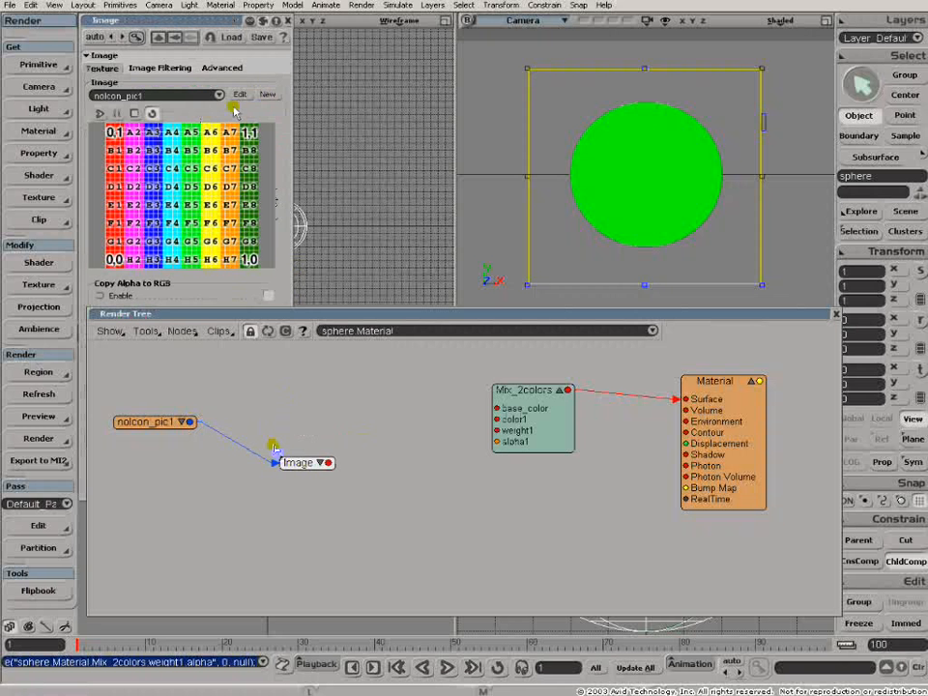
pyautogui.click(267, 94)
pyautogui.moveTo(275, 134)
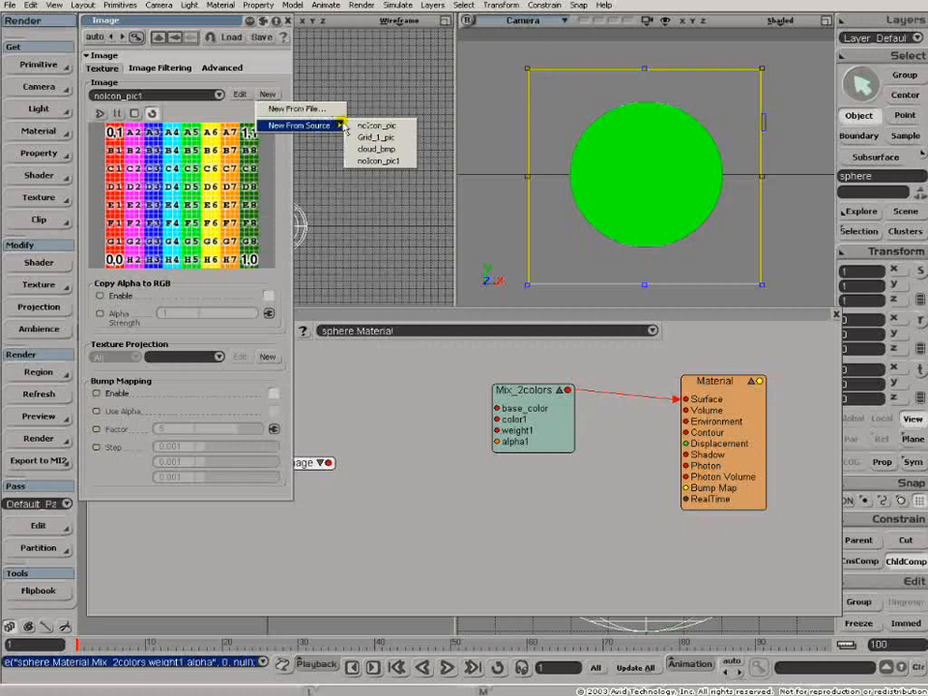
pyautogui.click(305, 108)
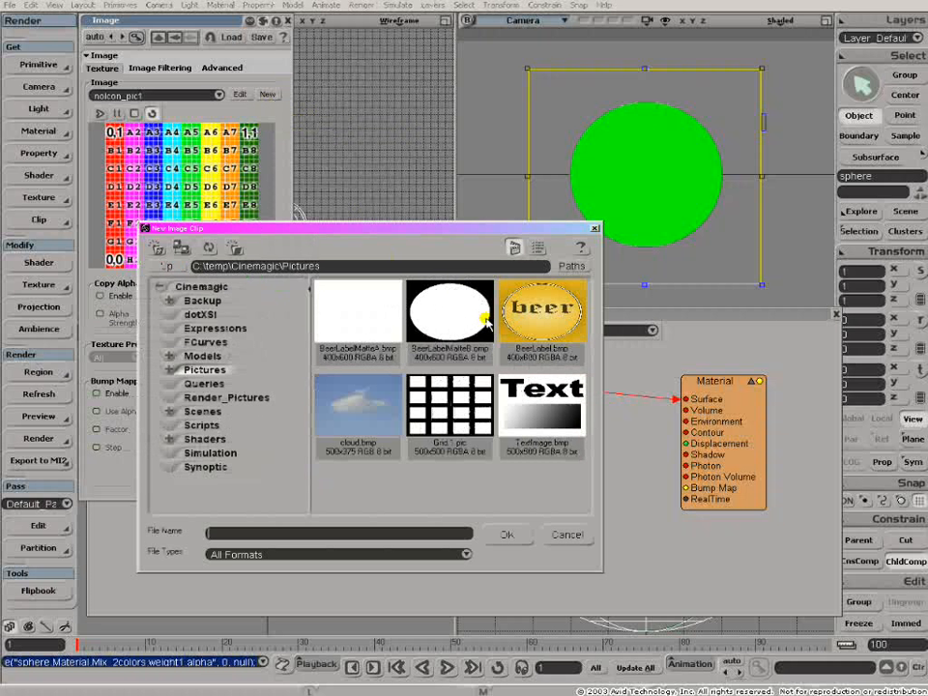
pyautogui.doubleClick(552, 405)
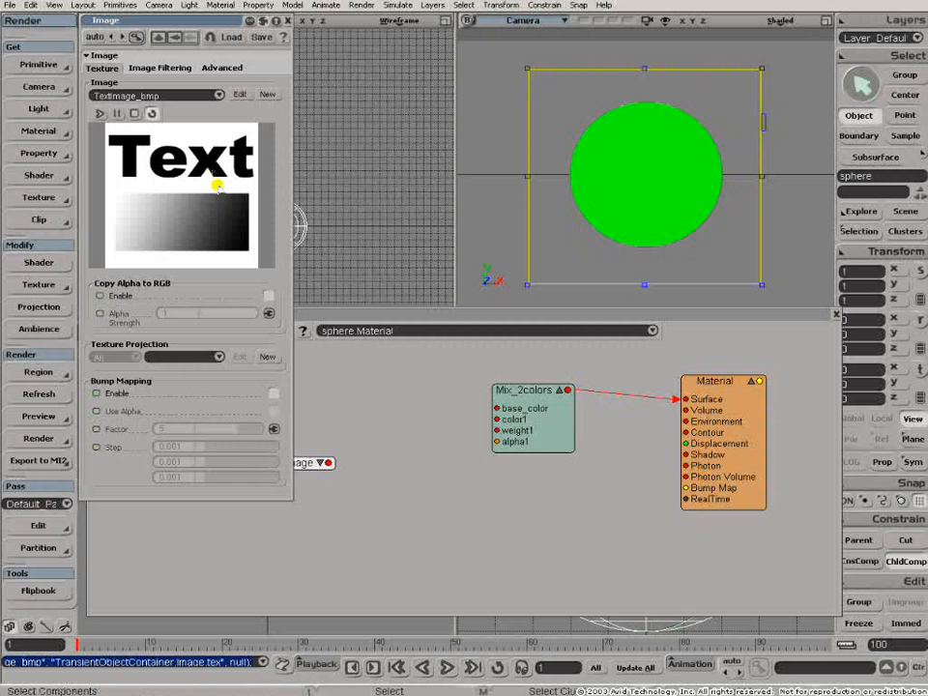
pyautogui.click(287, 20)
# Step: Arrange the Image and TextImage_bmp nodes and connect the Image output to the Mix_2colors weight1 input
pyautogui.moveTo(304, 465); pyautogui.dragTo(348, 454)
pyautogui.moveTo(228, 464); pyautogui.dragTo(190, 472)
pyautogui.moveTo(372, 450); pyautogui.dragTo(515, 432)
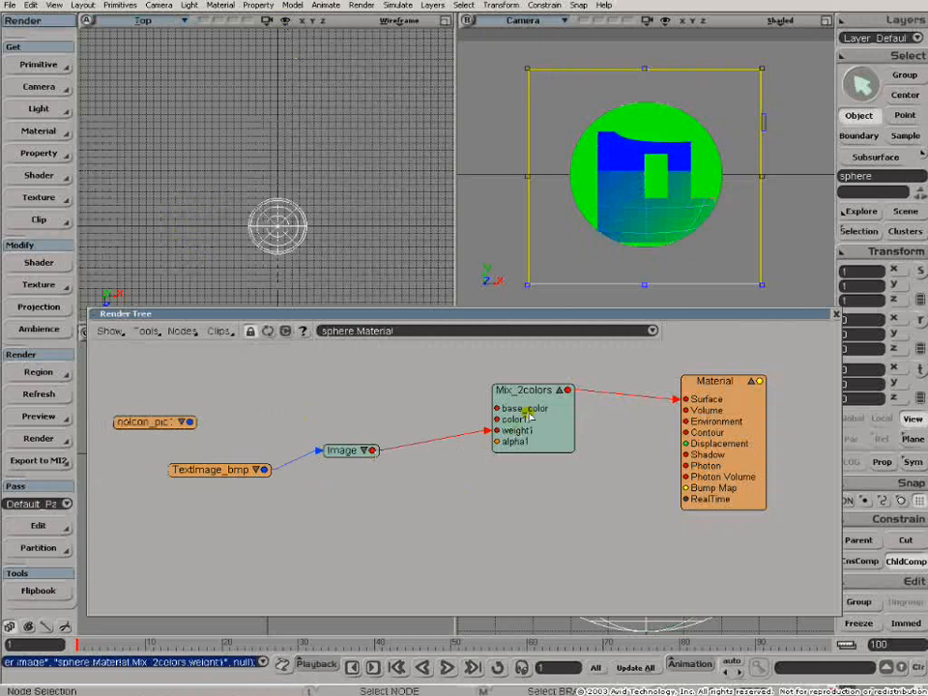
# Step: Set the Image node's texture repeats to about 7.807, 7.368 and 7.281
pyautogui.doubleClick(341, 451)
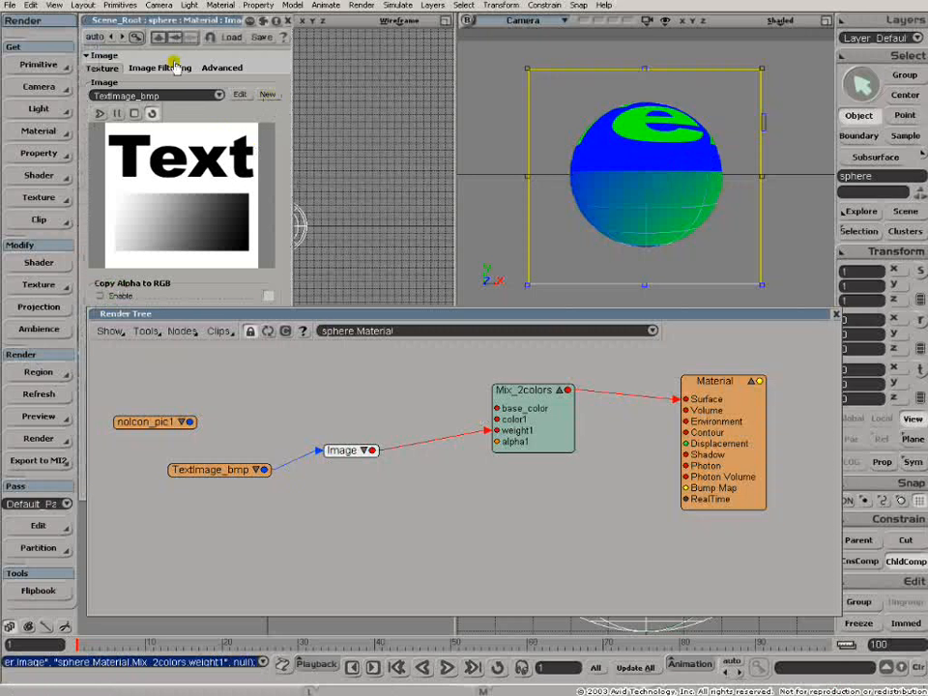
pyautogui.click(221, 67)
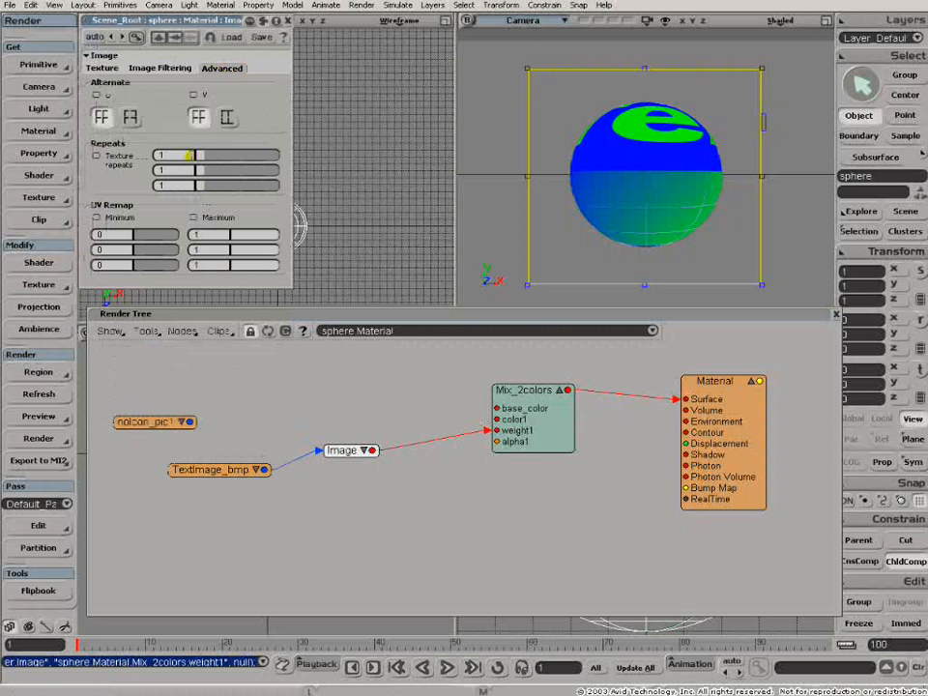
pyautogui.click(261, 155)
pyautogui.click(257, 170)
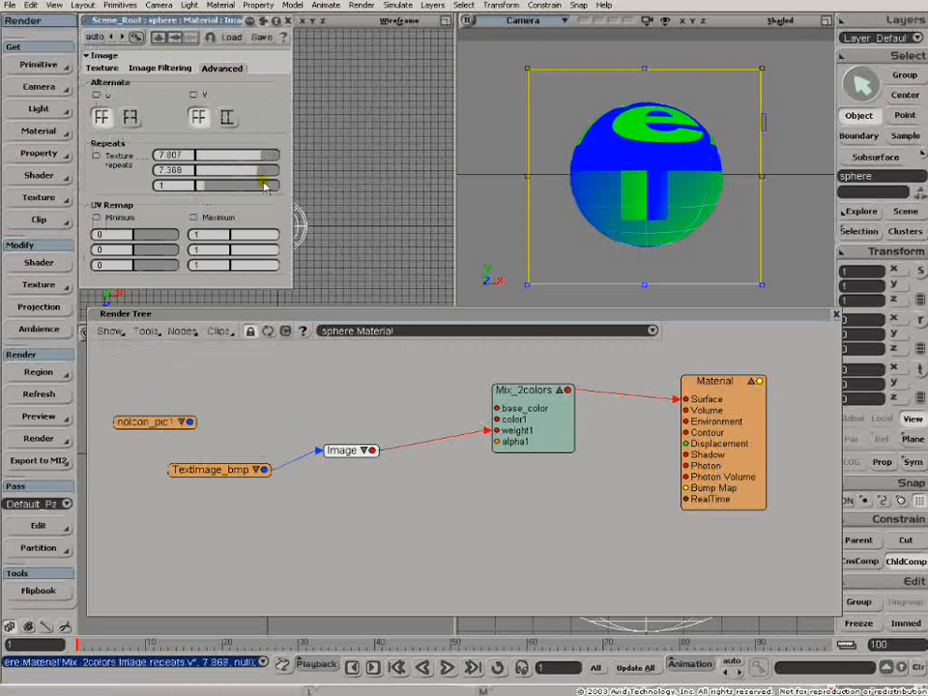
pyautogui.click(256, 184)
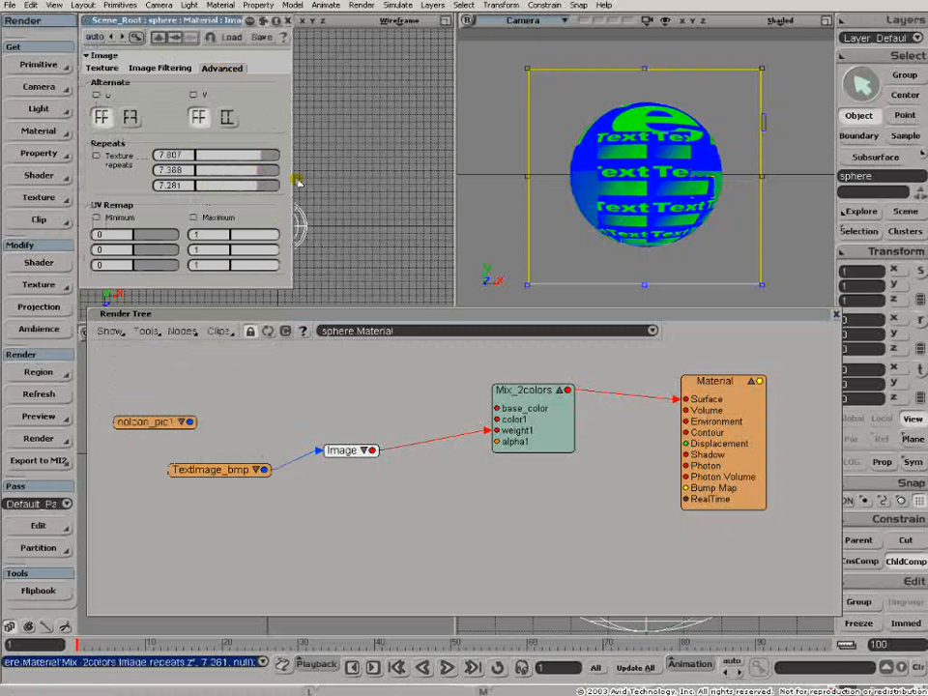
pyautogui.click(287, 21)
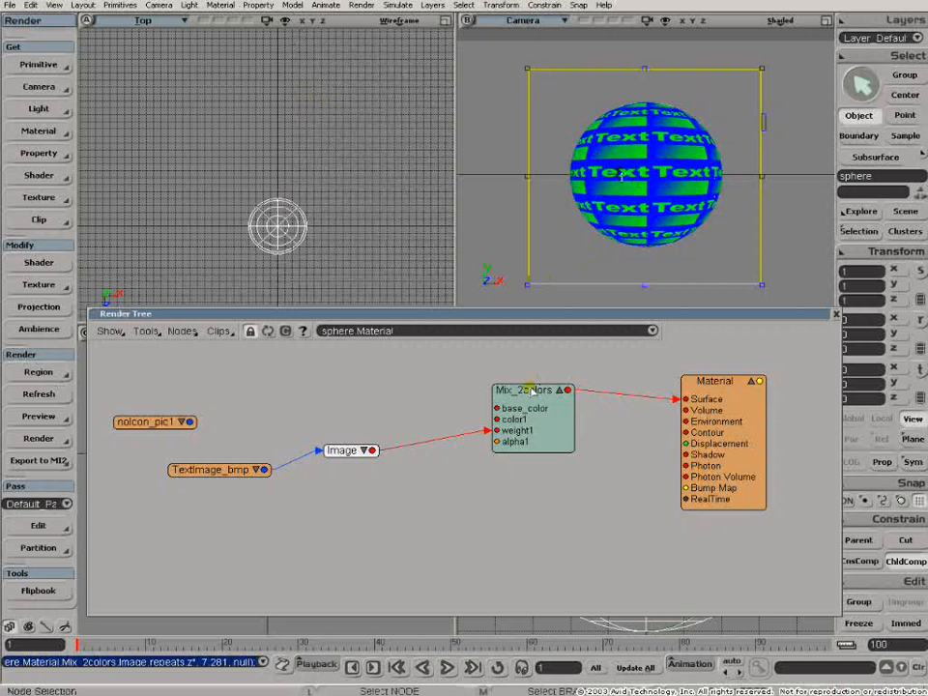
# Step: Check the Mix_2colors colour settings, then move the Image node lower and the Mix_2colors node closer to the Material
pyautogui.doubleClick(532, 421)
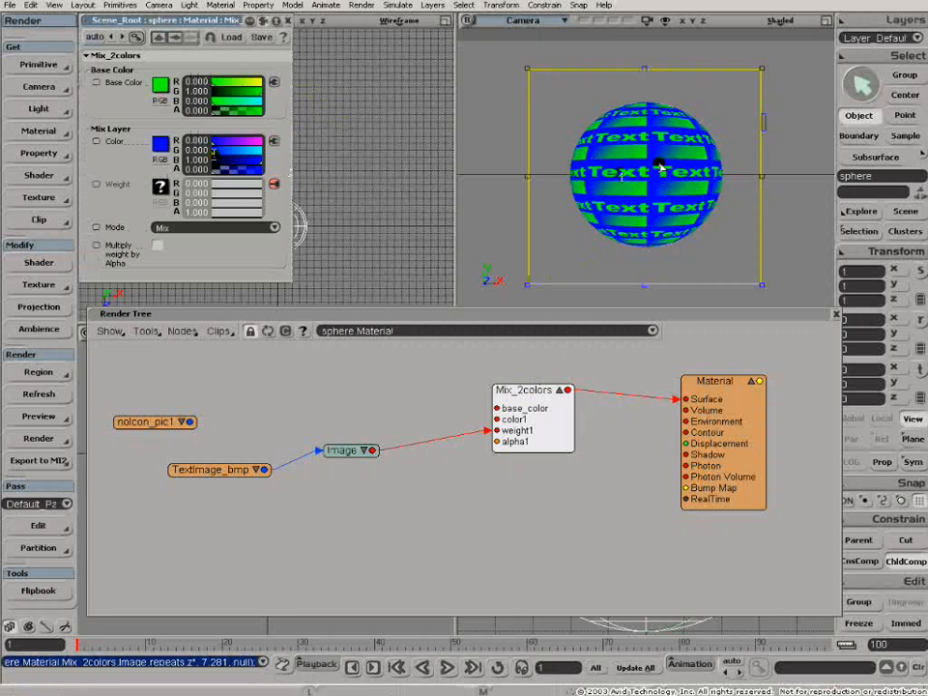
pyautogui.click(287, 21)
pyautogui.click(368, 451)
pyautogui.moveTo(365, 483); pyautogui.dragTo(371, 481)
pyautogui.moveTo(528, 389)
pyautogui.mouseDown()
pyautogui.moveTo(554, 395)
pyautogui.moveTo(544, 400)
pyautogui.mouseUp()
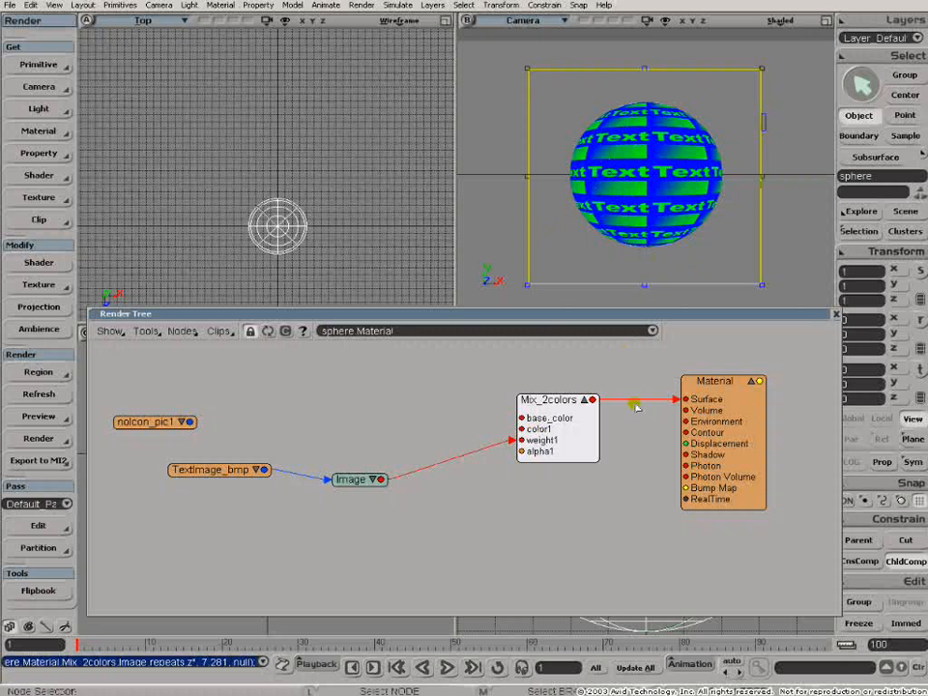
# Step: Add two Phong illumination nodes, connecting Phong1 to the Mix_2colors color1 input and Phong to its base_color input
pyautogui.click(180, 334)
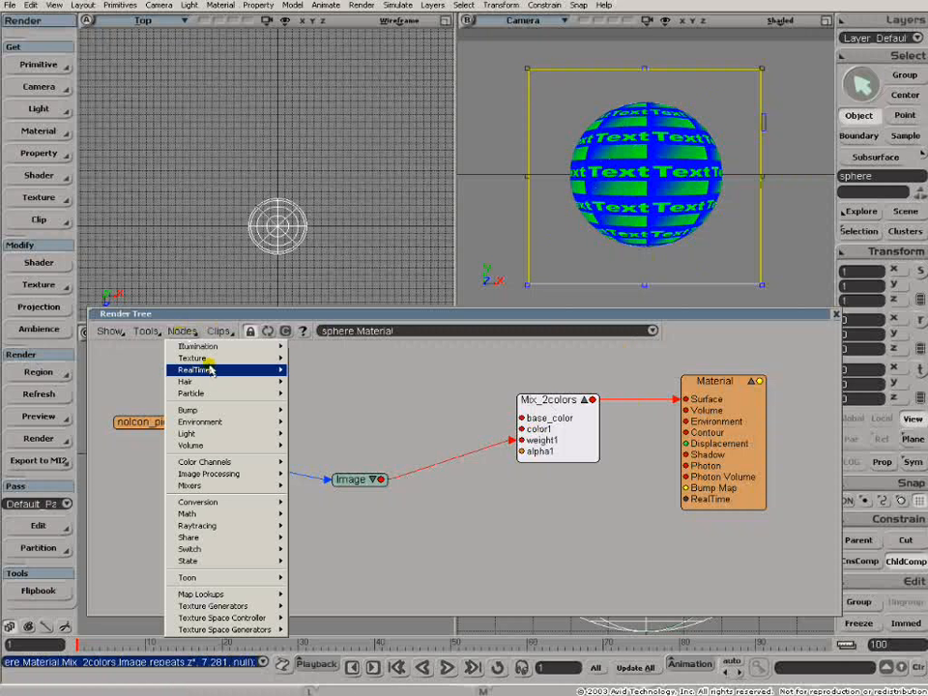
pyautogui.moveTo(251, 346)
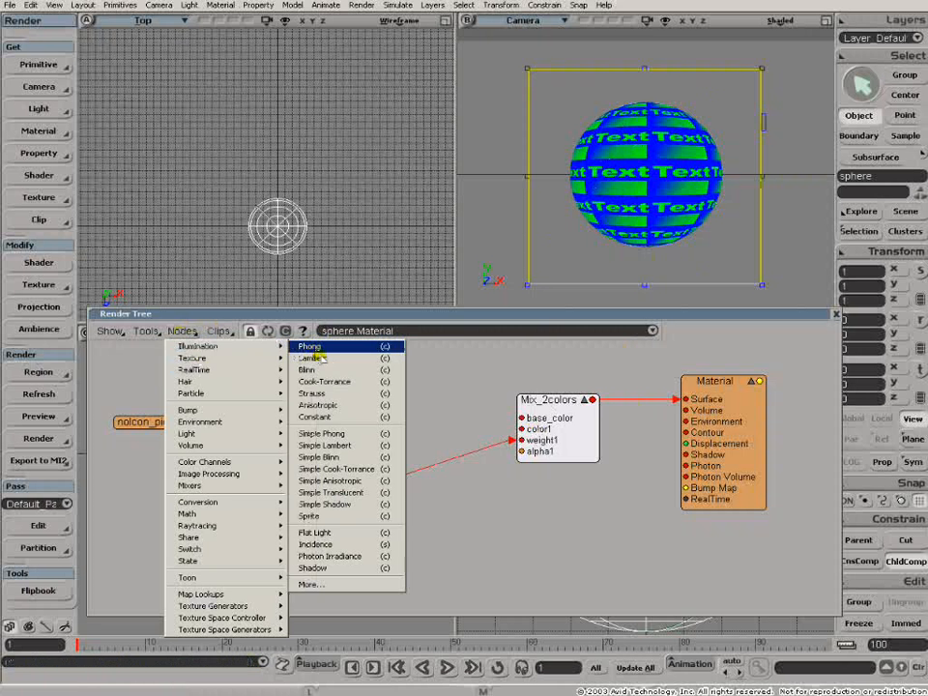
pyautogui.click(315, 348)
pyautogui.click(179, 334)
pyautogui.moveTo(228, 346)
pyautogui.click(306, 346)
pyautogui.moveTo(387, 365); pyautogui.dragTo(541, 434)
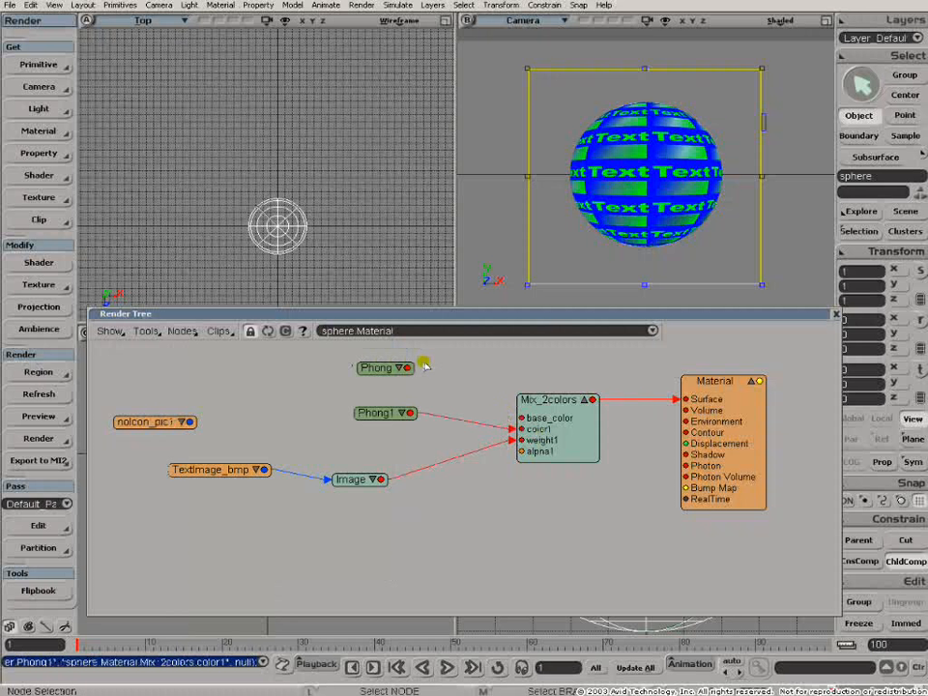
pyautogui.moveTo(408, 367); pyautogui.dragTo(555, 415)
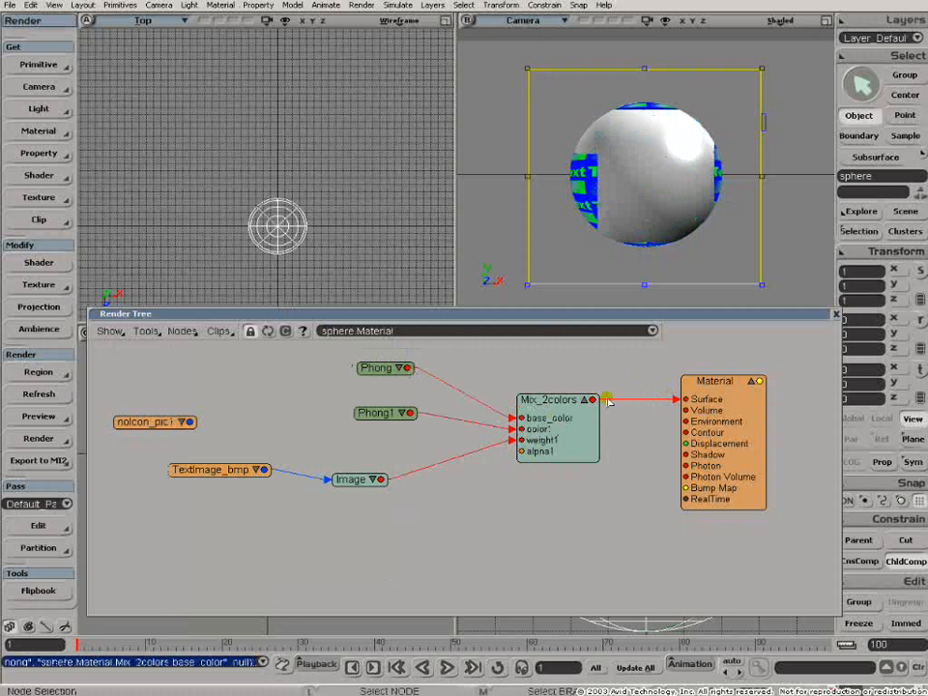
# Step: Reposition the Phong, Phong1 and Mix_2colors nodes so their connections are clearly spread out
pyautogui.moveTo(543, 399); pyautogui.dragTo(548, 384)
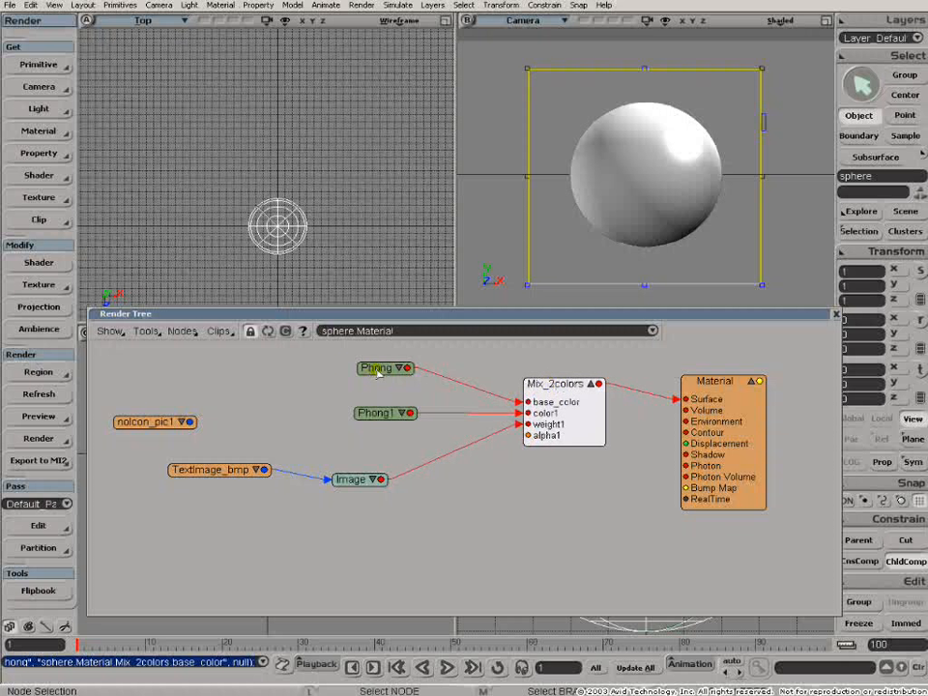
pyautogui.moveTo(377, 372); pyautogui.dragTo(343, 368)
pyautogui.moveTo(387, 413); pyautogui.dragTo(351, 397)
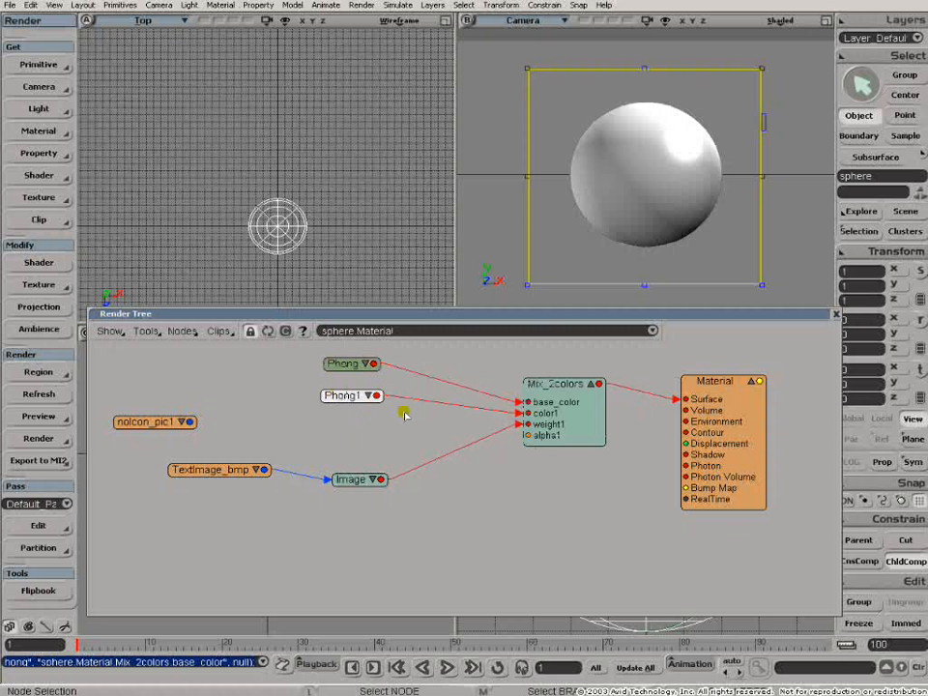
pyautogui.moveTo(555, 384); pyautogui.dragTo(572, 401)
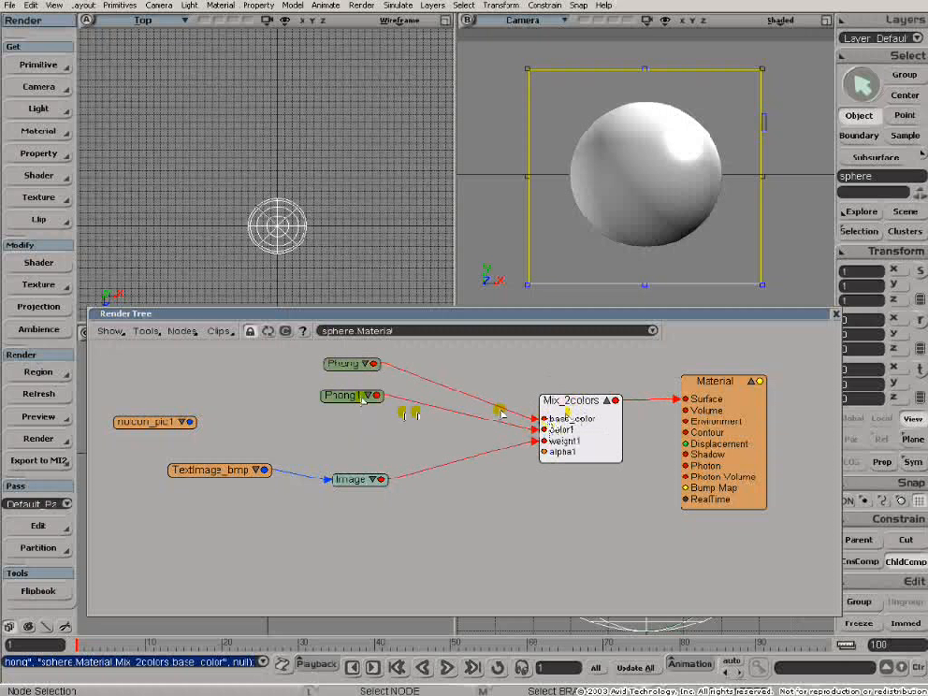
pyautogui.moveTo(354, 398); pyautogui.dragTo(364, 433)
pyautogui.click(578, 404)
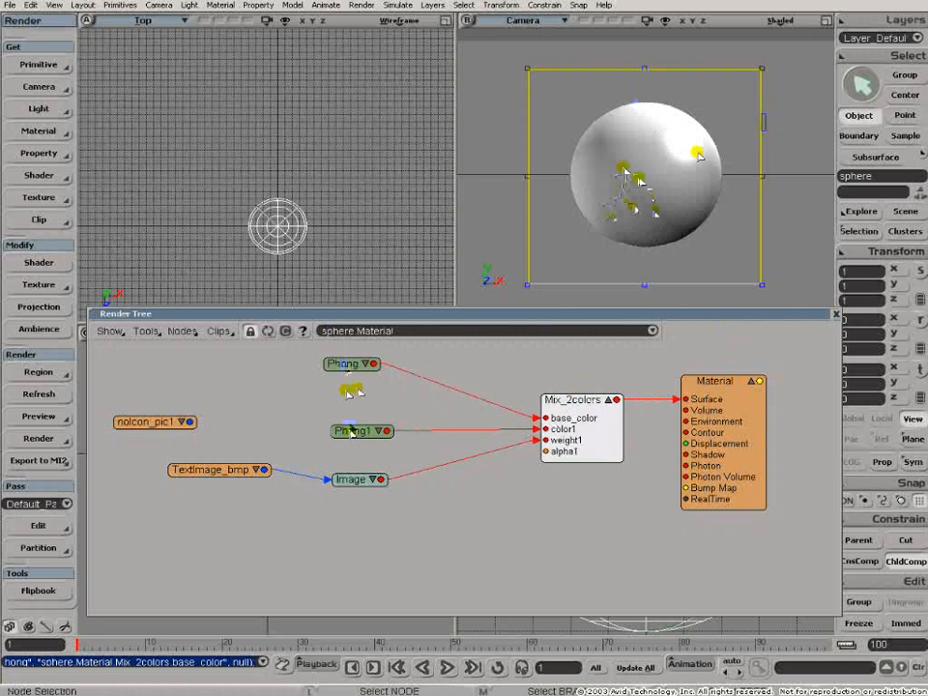
pyautogui.moveTo(349, 433); pyautogui.dragTo(346, 420)
pyautogui.click(348, 365)
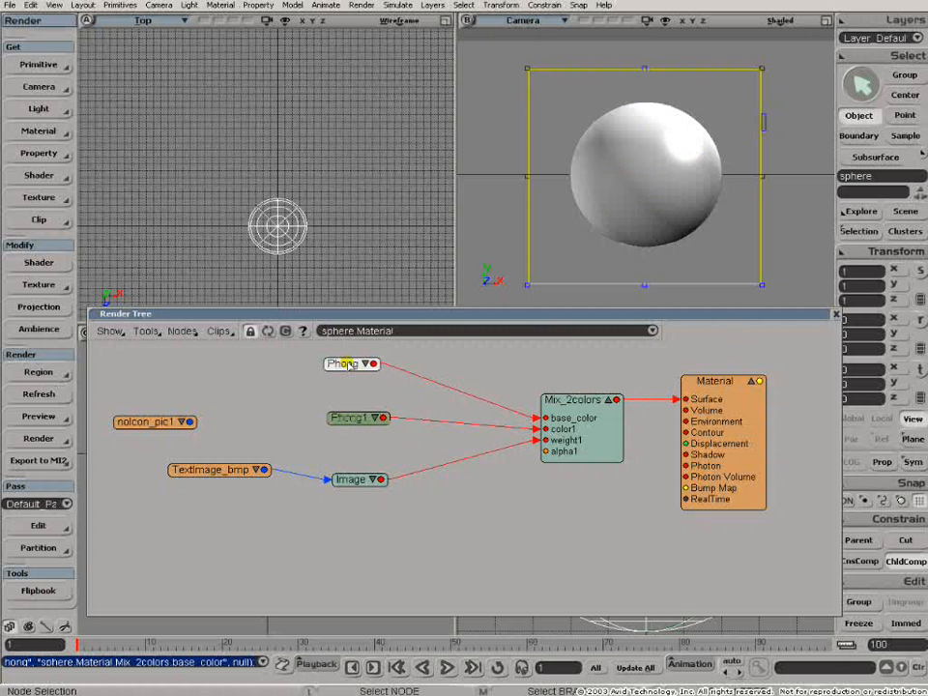
# Step: Set the Phong node's ambient colour to 0.000 and diffuse green to 0.000, and disable its specular
pyautogui.doubleClick(348, 363)
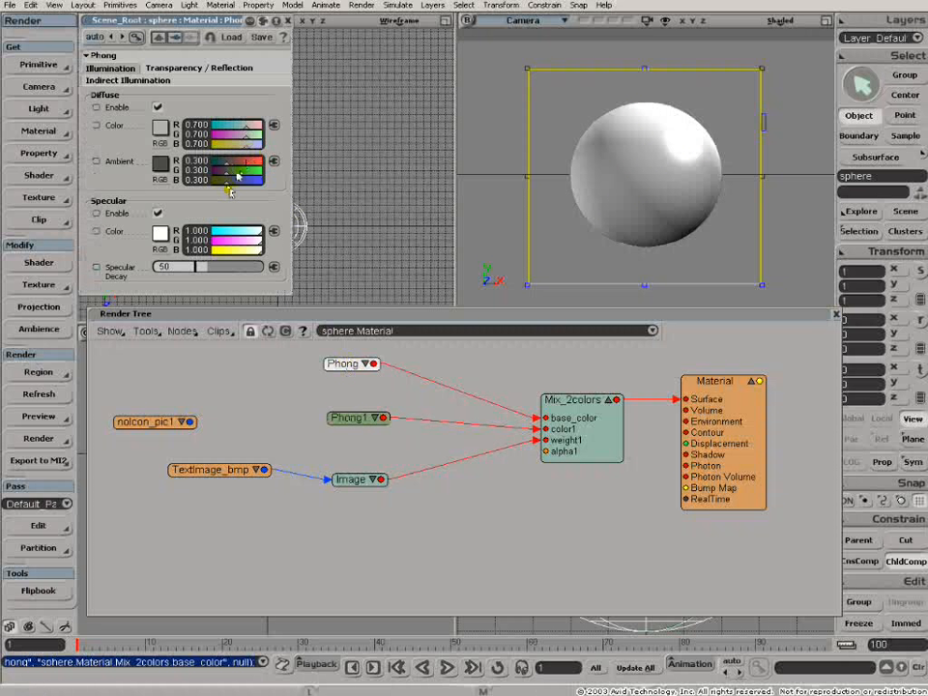
pyautogui.keyDown('ctrl'); pyautogui.moveTo(227, 188); pyautogui.dragTo(208, 189); pyautogui.keyUp('ctrl')
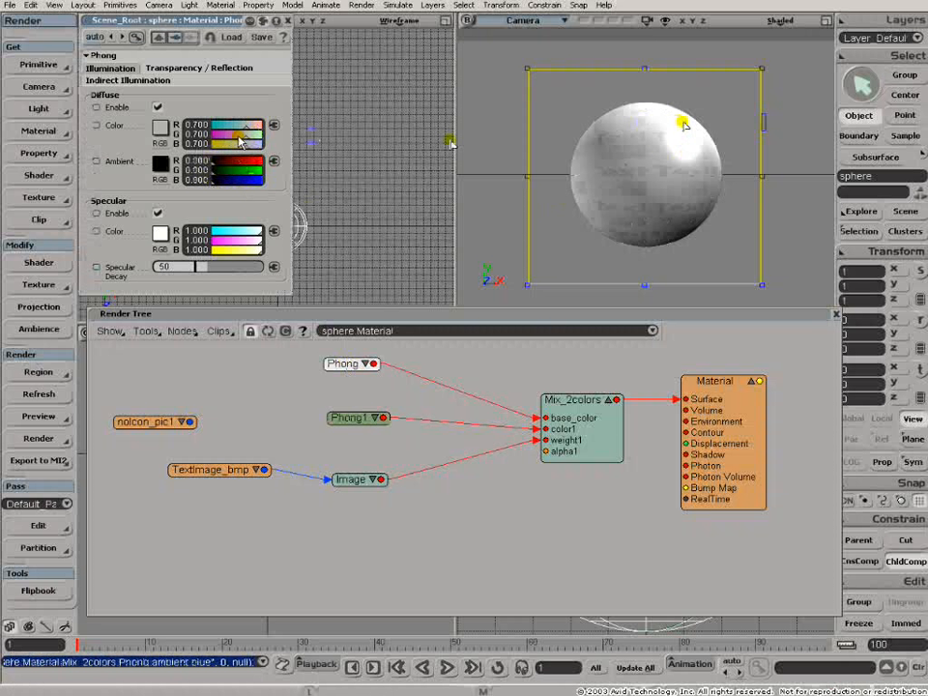
pyautogui.moveTo(241, 142); pyautogui.dragTo(228, 143)
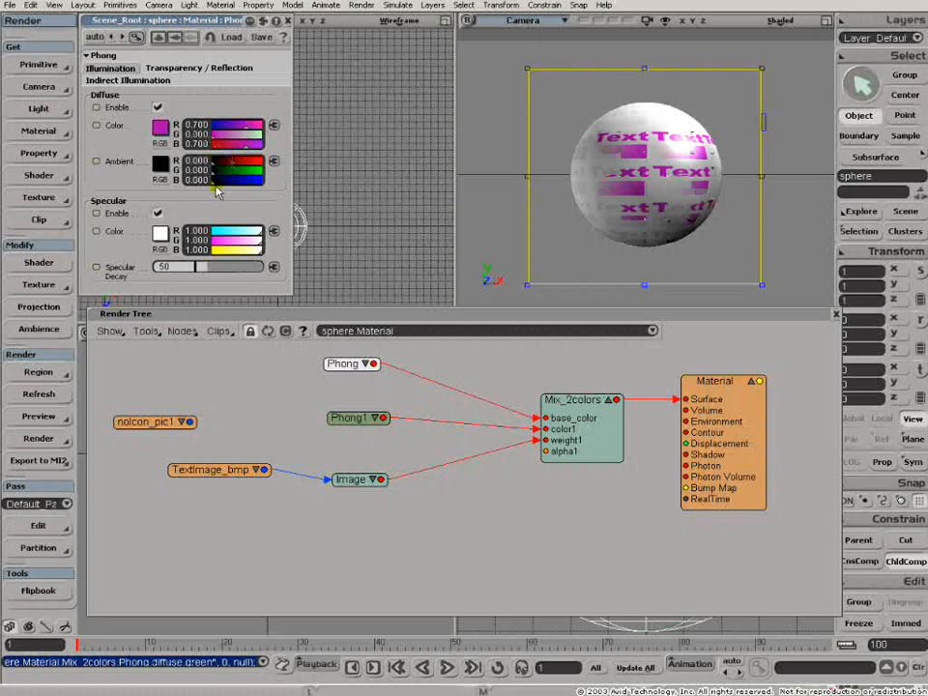
pyautogui.click(160, 212)
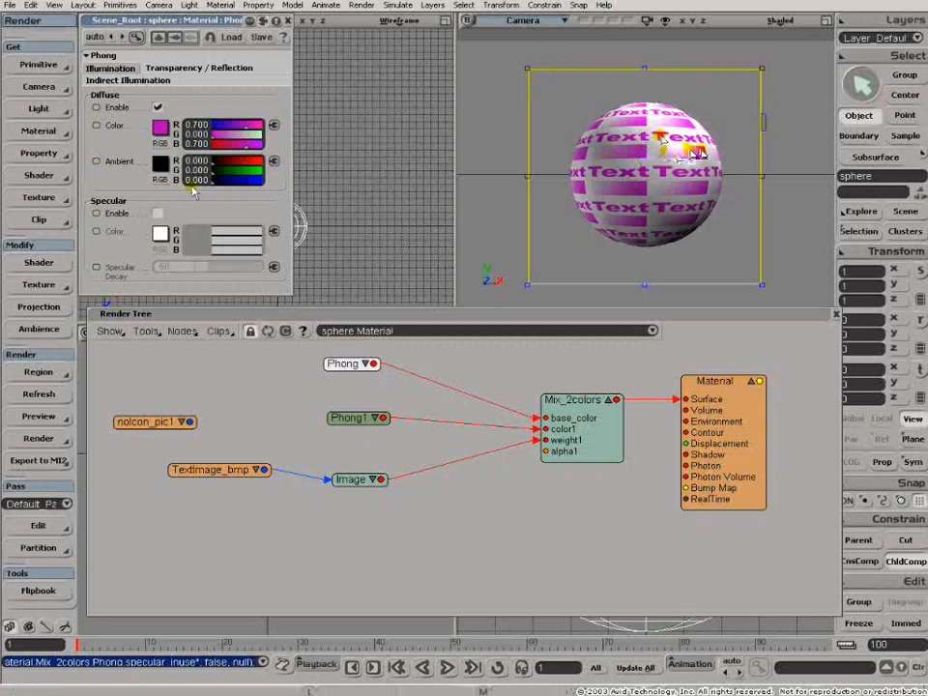
# Step: Reposition both Phong nodes and move the Render Tree window lower to uncover Phong's Transparency / Reflection settings
pyautogui.moveTo(343, 370); pyautogui.dragTo(384, 368)
pyautogui.moveTo(358, 417); pyautogui.dragTo(392, 407)
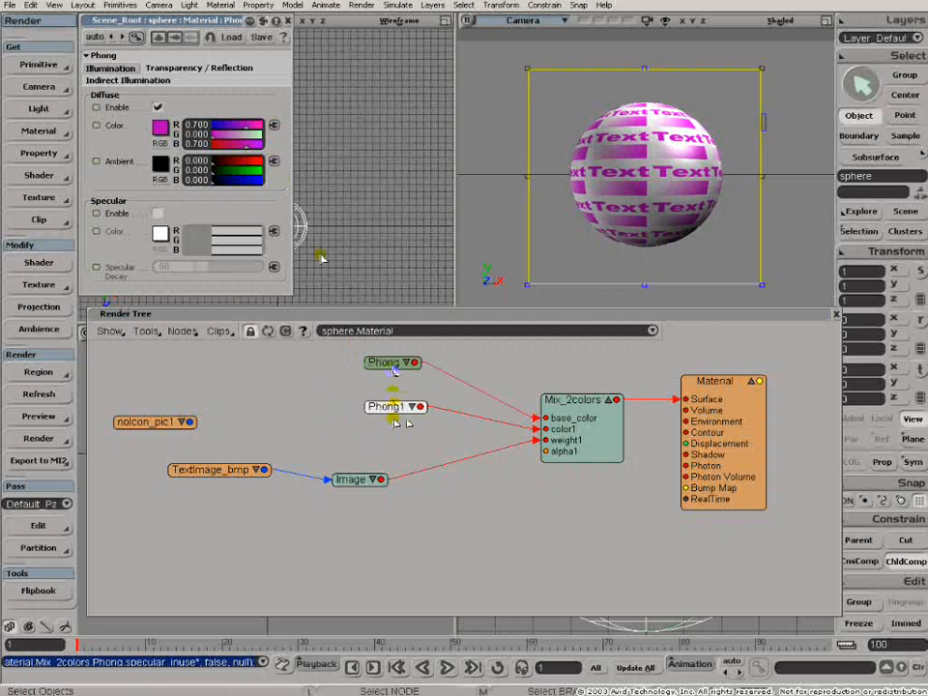
pyautogui.click(184, 69)
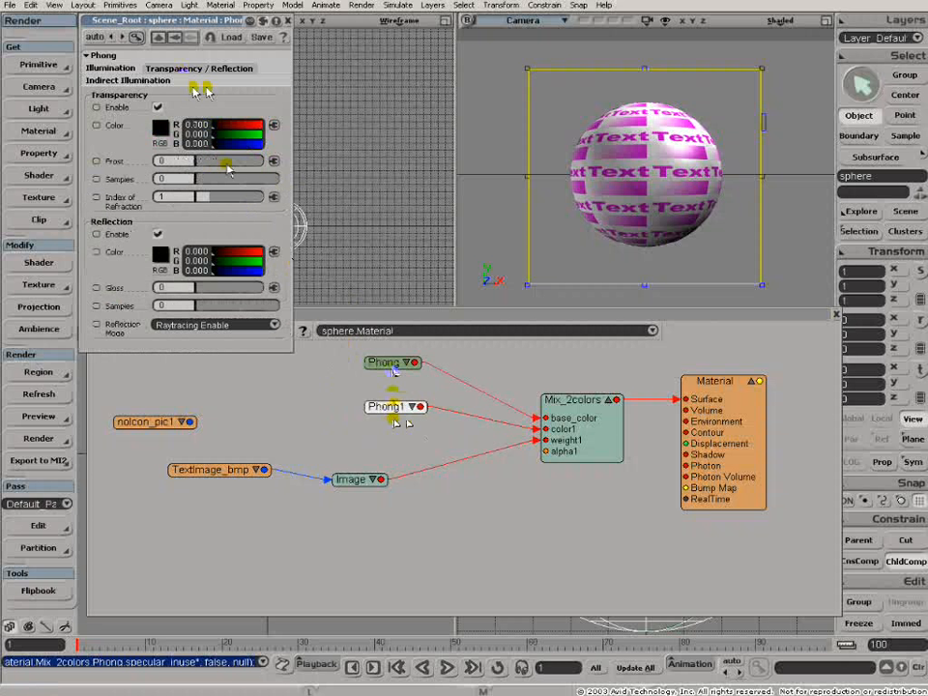
pyautogui.moveTo(382, 411); pyautogui.dragTo(383, 431)
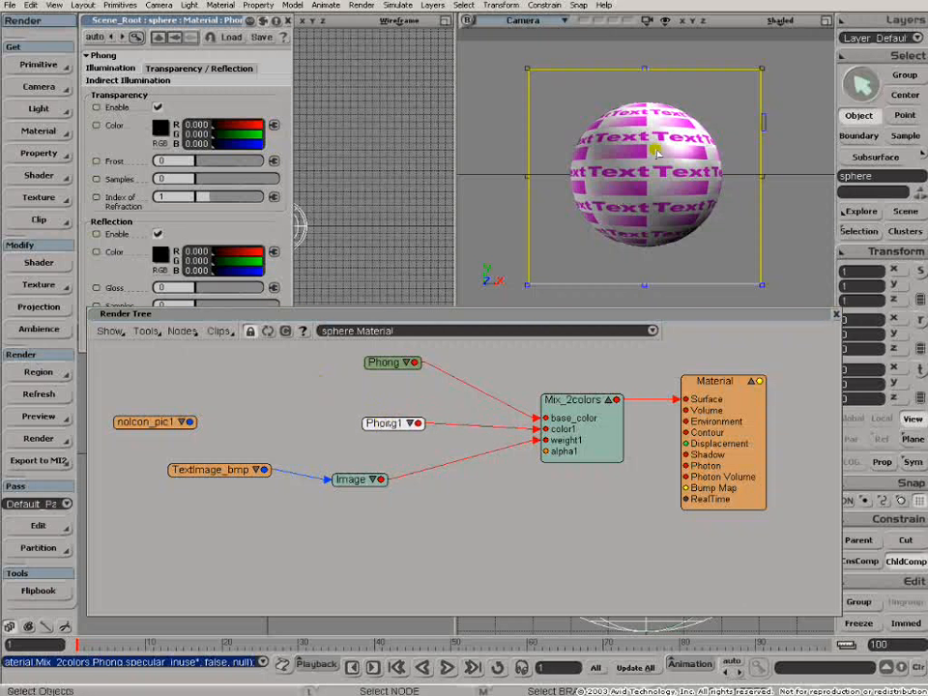
pyautogui.moveTo(330, 317); pyautogui.dragTo(324, 368)
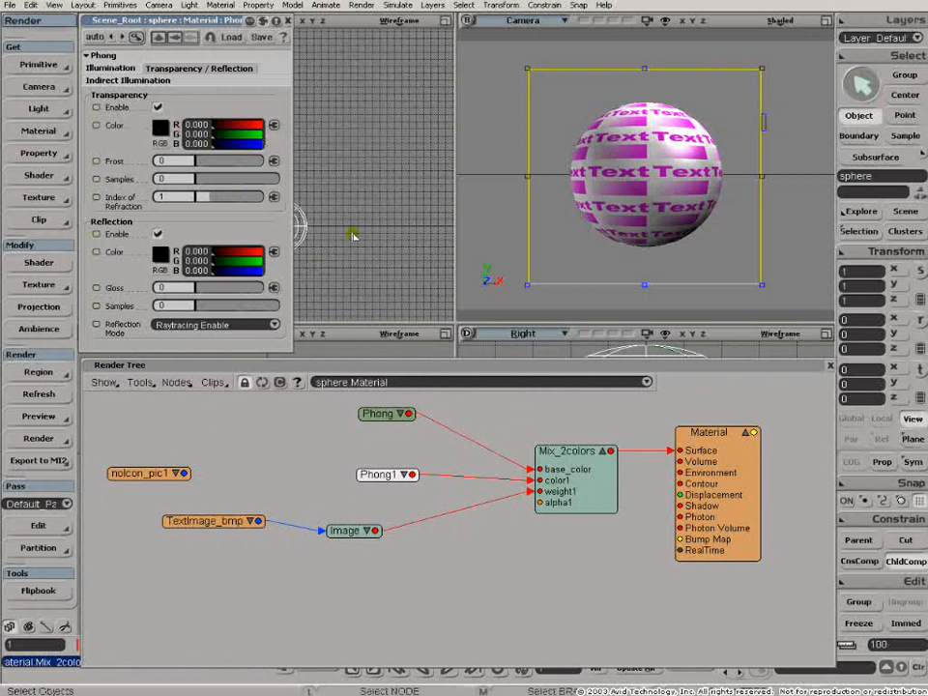
# Step: Set all channels of Phong's transparency colour to 1.000 and switch the render region display to RGB only
pyautogui.moveTo(239, 147); pyautogui.dragTo(277, 146)
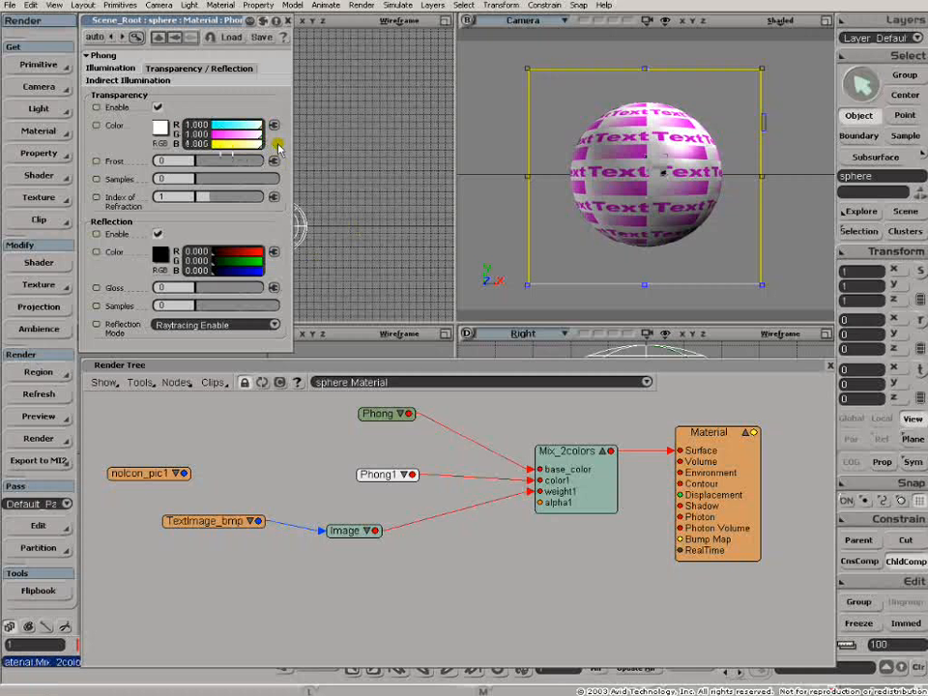
pyautogui.click(39, 372)
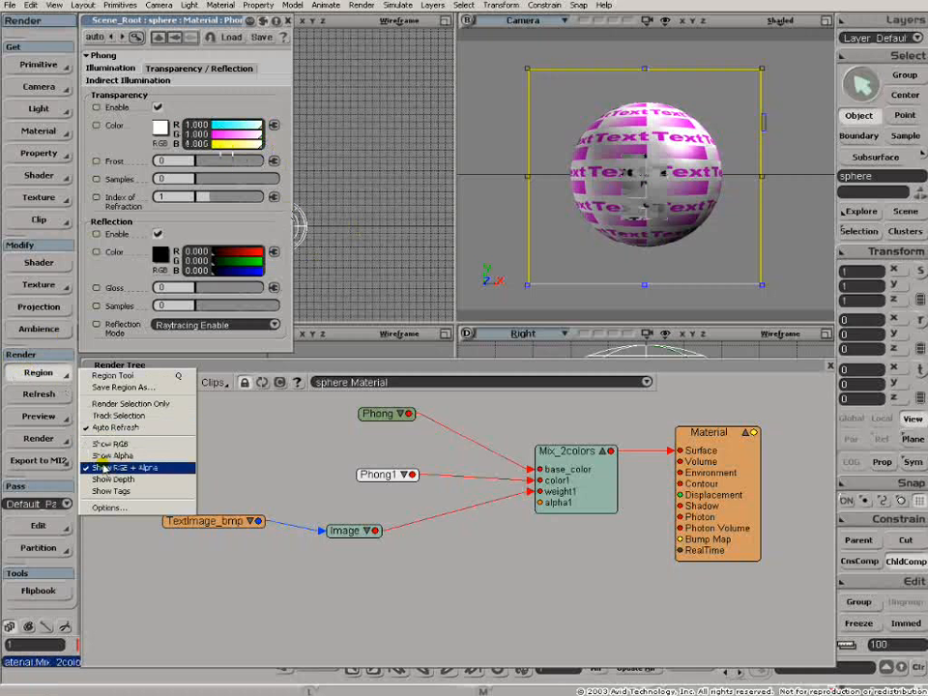
pyautogui.click(106, 445)
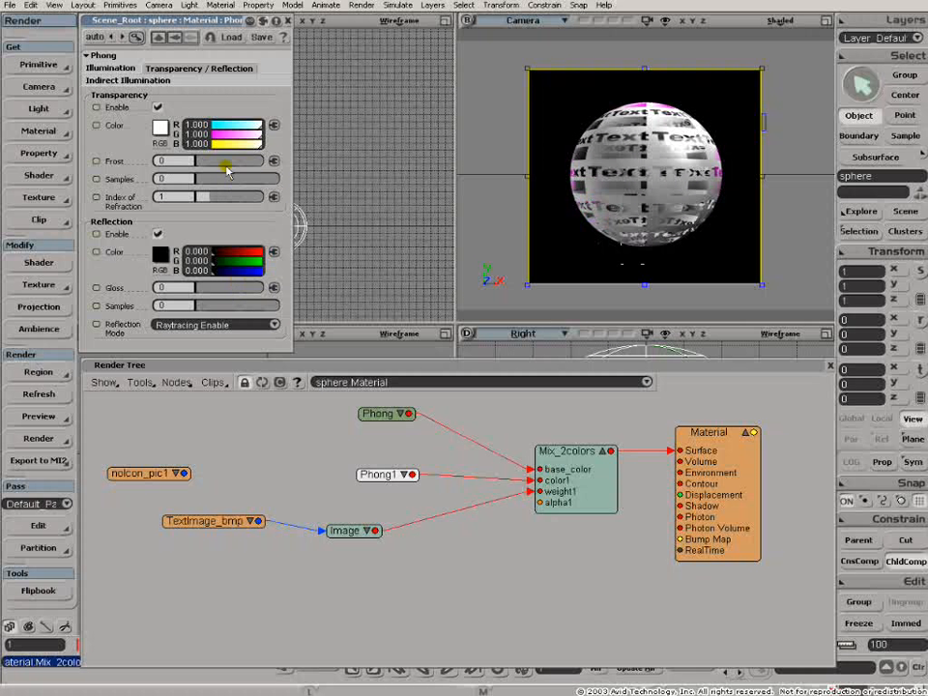
# Step: Return Phong's transparency colour to 0.000 and set its reflection colour to 0.676 on all channels
pyautogui.moveTo(234, 145); pyautogui.dragTo(223, 199)
pyautogui.moveTo(237, 261); pyautogui.dragTo(246, 276)
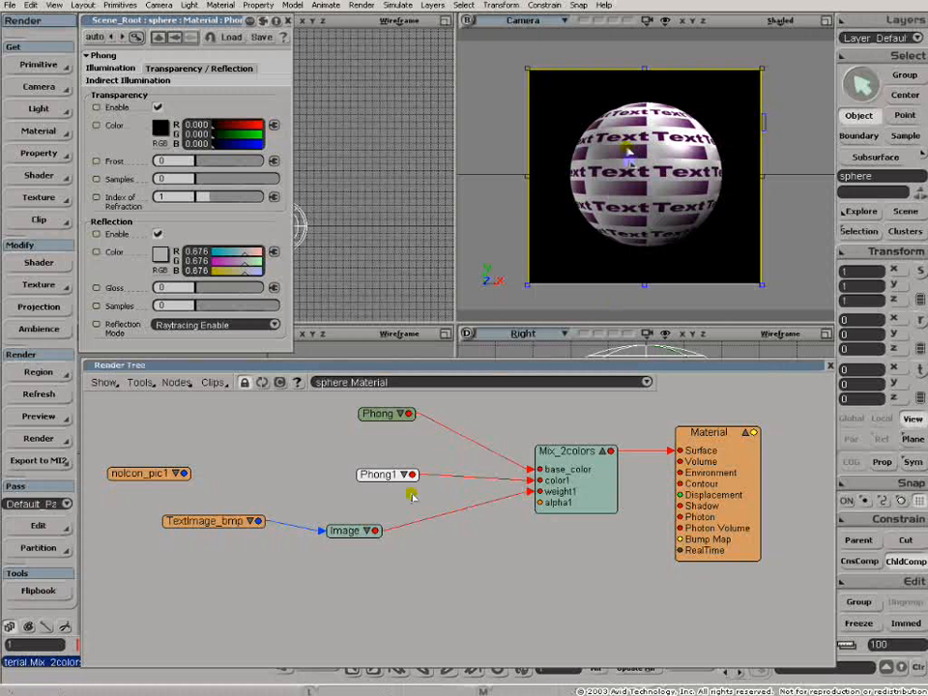
# Step: Make room in the render tree by moving Image, TextImage_bmp, Phong1 and Mix_2colors apart, leaving Phong1 collapsed
pyautogui.moveTo(362, 530); pyautogui.dragTo(353, 560)
pyautogui.moveTo(201, 521); pyautogui.dragTo(187, 559)
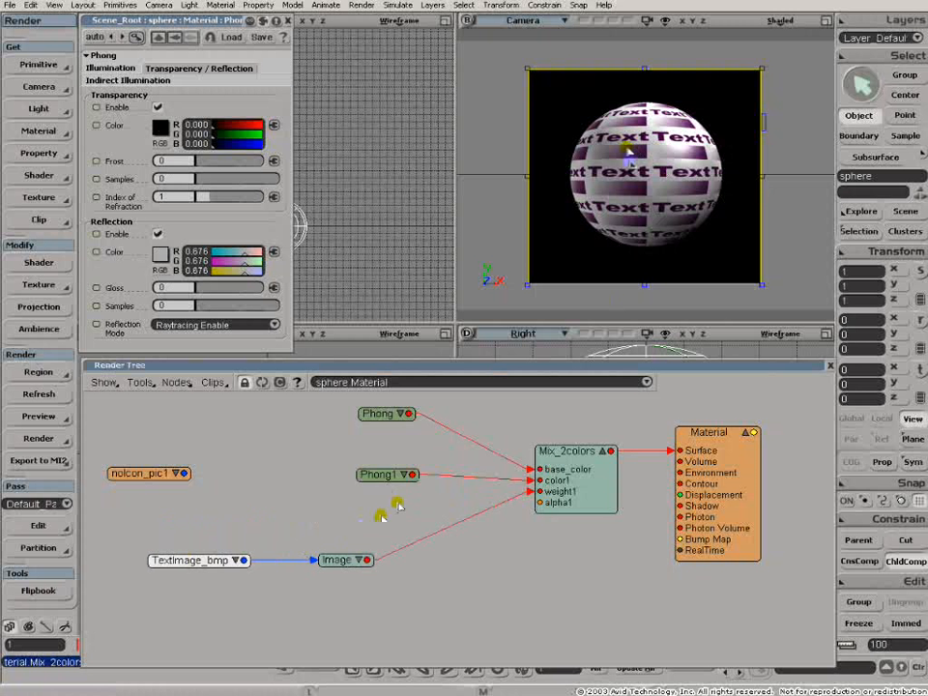
pyautogui.moveTo(404, 476); pyautogui.dragTo(389, 470)
pyautogui.click(387, 469)
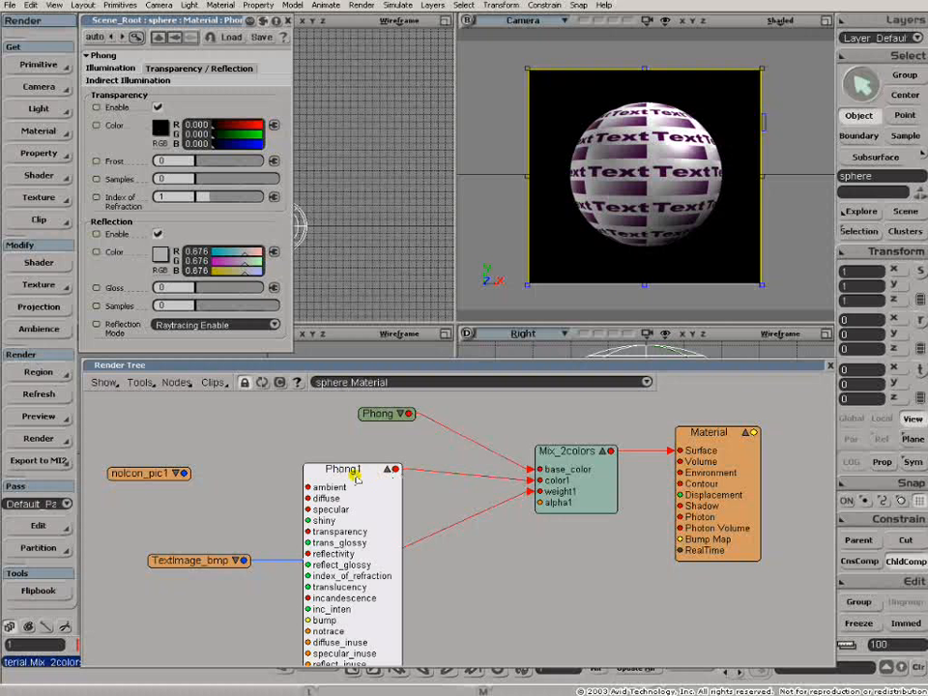
pyautogui.click(389, 470)
pyautogui.moveTo(354, 468); pyautogui.dragTo(359, 450)
pyautogui.moveTo(607, 468); pyautogui.dragTo(627, 480)
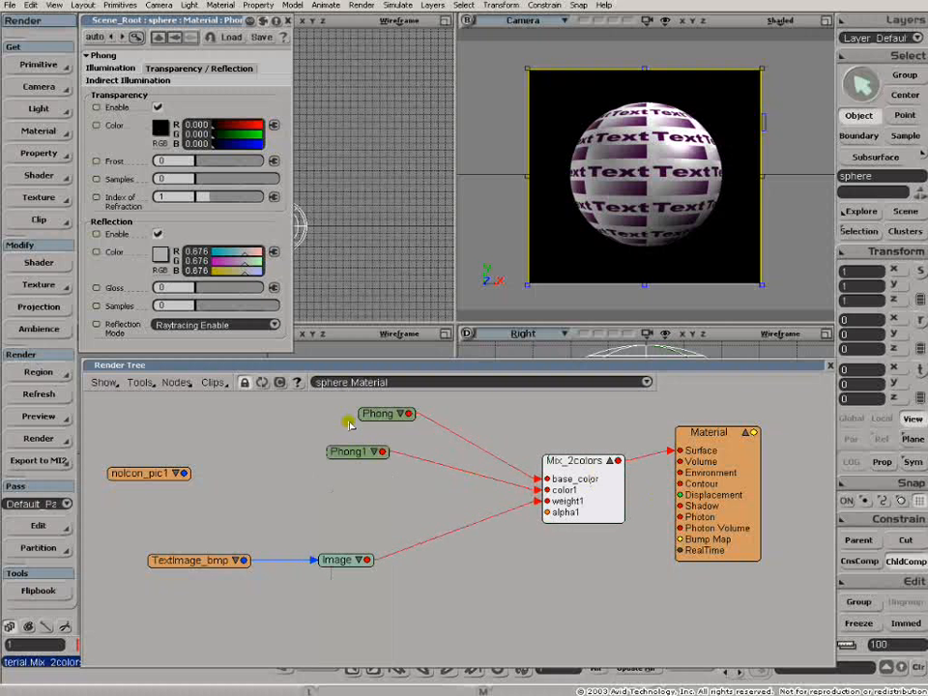
# Step: Add a second Mix 2 Colors node and connect its output to the color1 input of Mix_2colors
pyautogui.click(176, 382)
pyautogui.moveTo(223, 539)
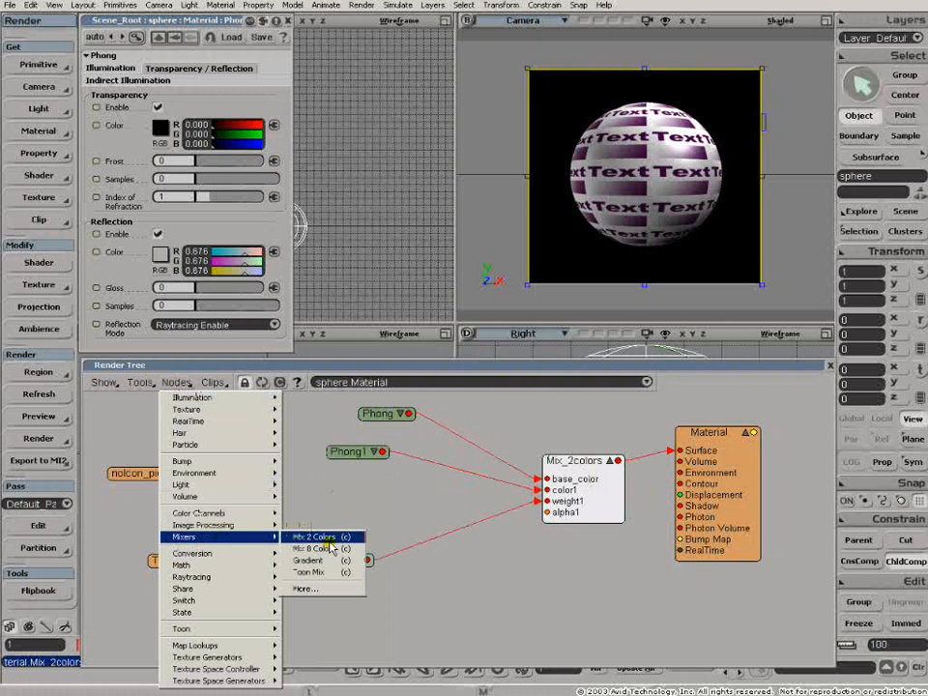
pyautogui.click(326, 535)
pyautogui.moveTo(375, 419); pyautogui.dragTo(547, 479)
pyautogui.click(424, 501)
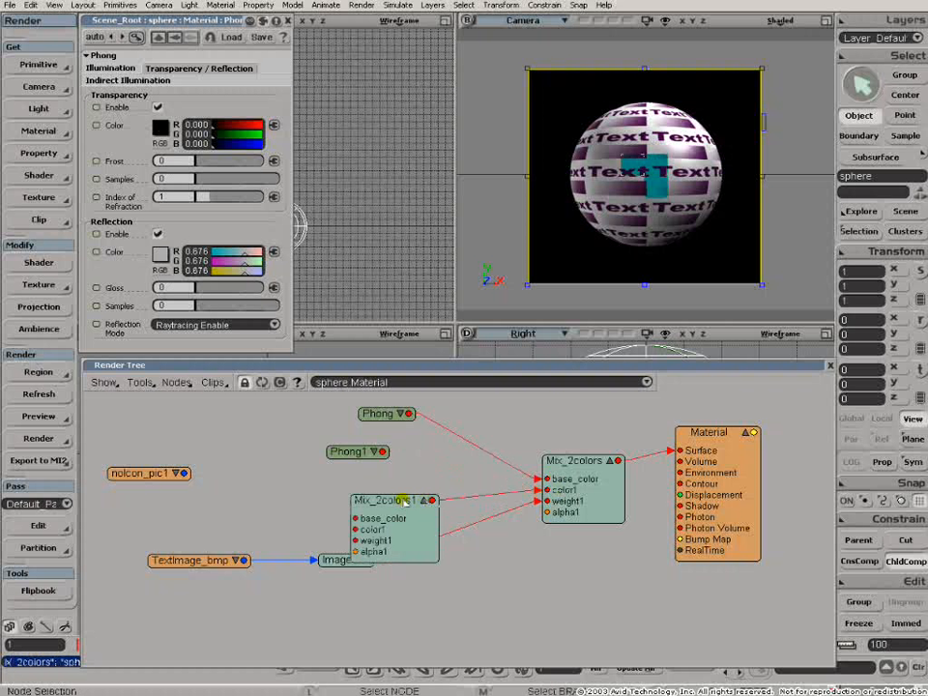
# Step: Place Mix_2colors1 just before Mix_2colors and move the Phong1 and Image nodes clear of it
pyautogui.moveTo(404, 500); pyautogui.dragTo(453, 454)
pyautogui.moveTo(359, 454); pyautogui.dragTo(295, 432)
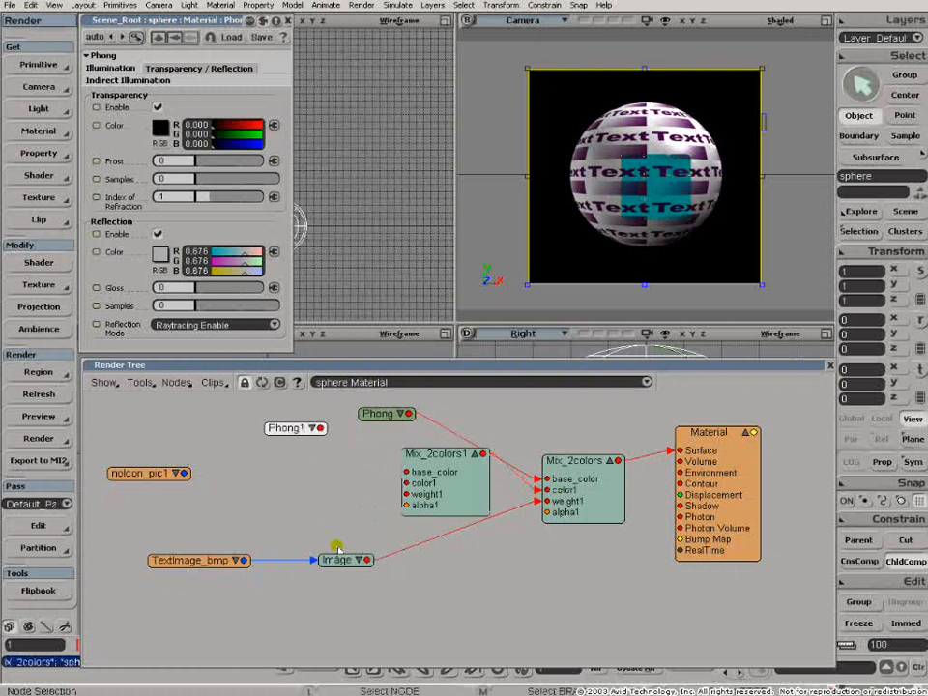
pyautogui.moveTo(333, 558); pyautogui.dragTo(321, 573)
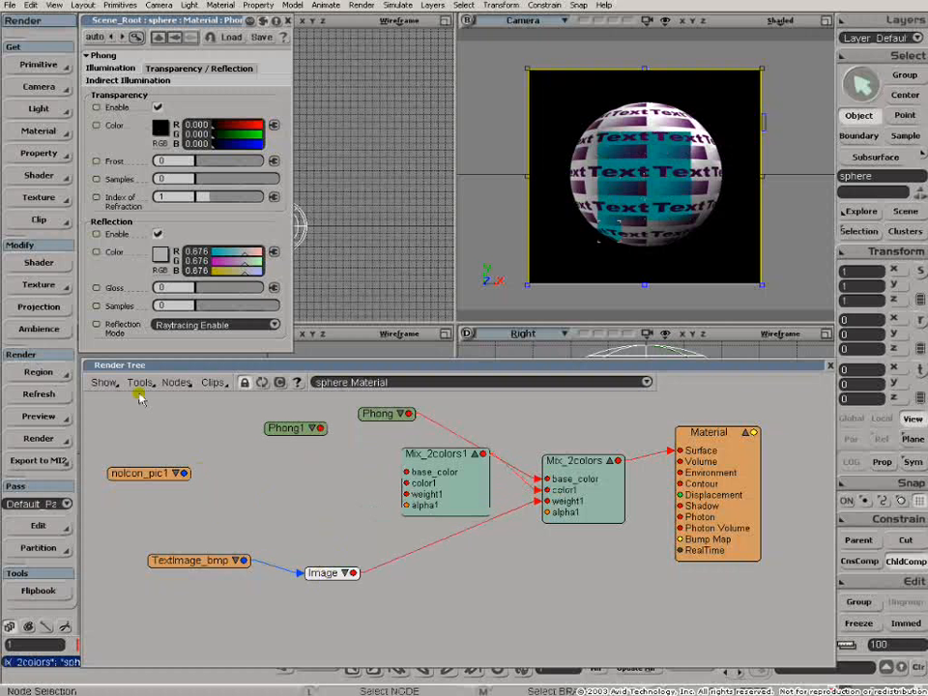
# Step: Add a Checkerboard texture node and connect it to the weight1 input of Mix_2colors1
pyautogui.click(177, 384)
pyautogui.moveTo(186, 410)
pyautogui.click(303, 438)
pyautogui.click(284, 486)
pyautogui.moveTo(325, 486); pyautogui.dragTo(423, 497)
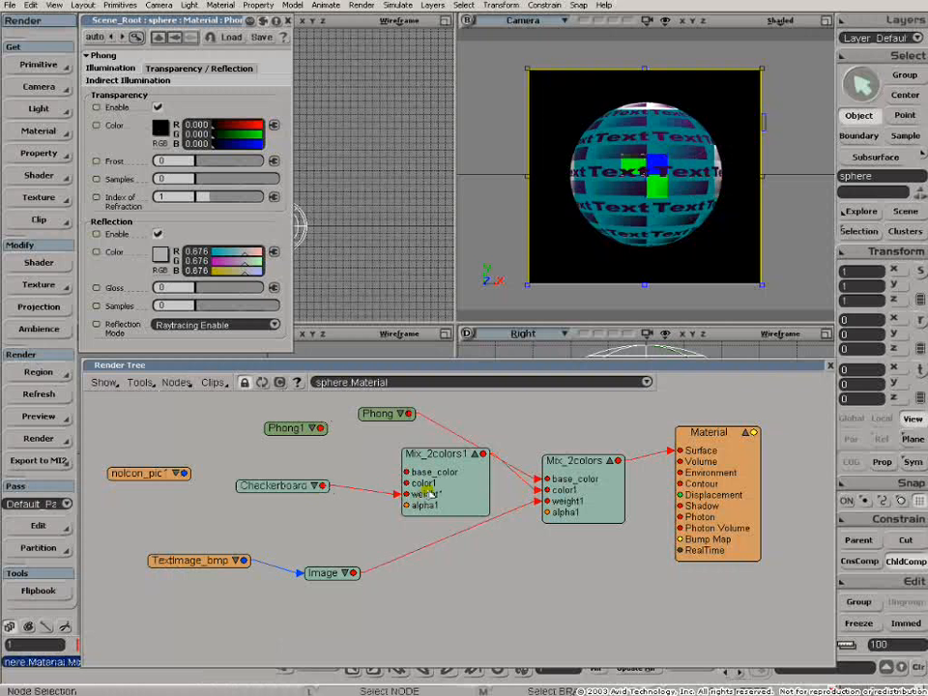
# Step: Connect Phong1 to color1 and Phong to base_color of Mix_2colors1, then lower that mixer slightly
pyautogui.moveTo(322, 429); pyautogui.dragTo(410, 486)
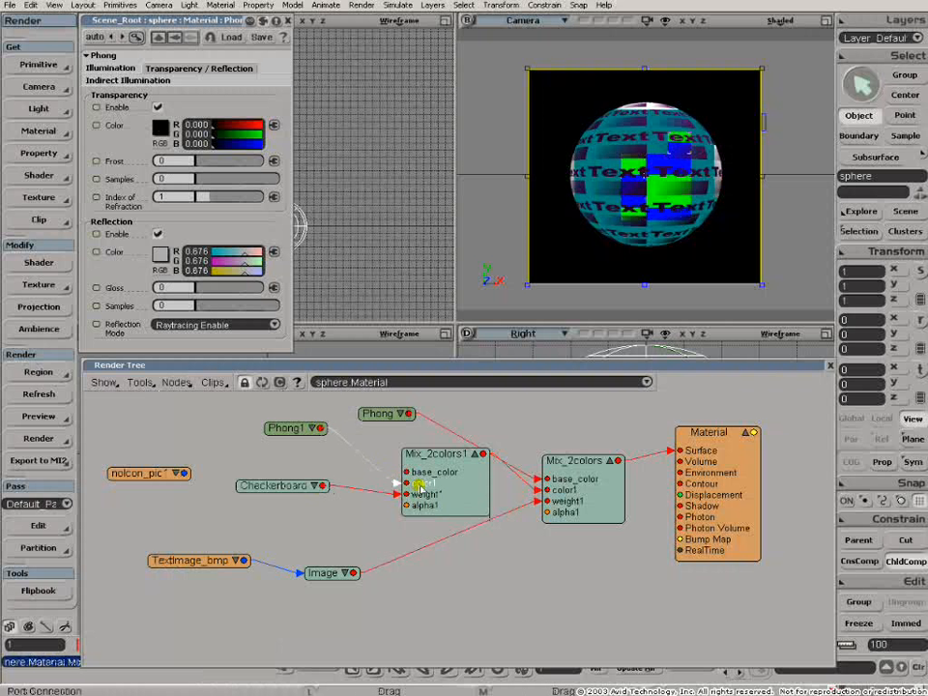
pyautogui.moveTo(412, 418); pyautogui.dragTo(408, 472)
pyautogui.click(465, 486)
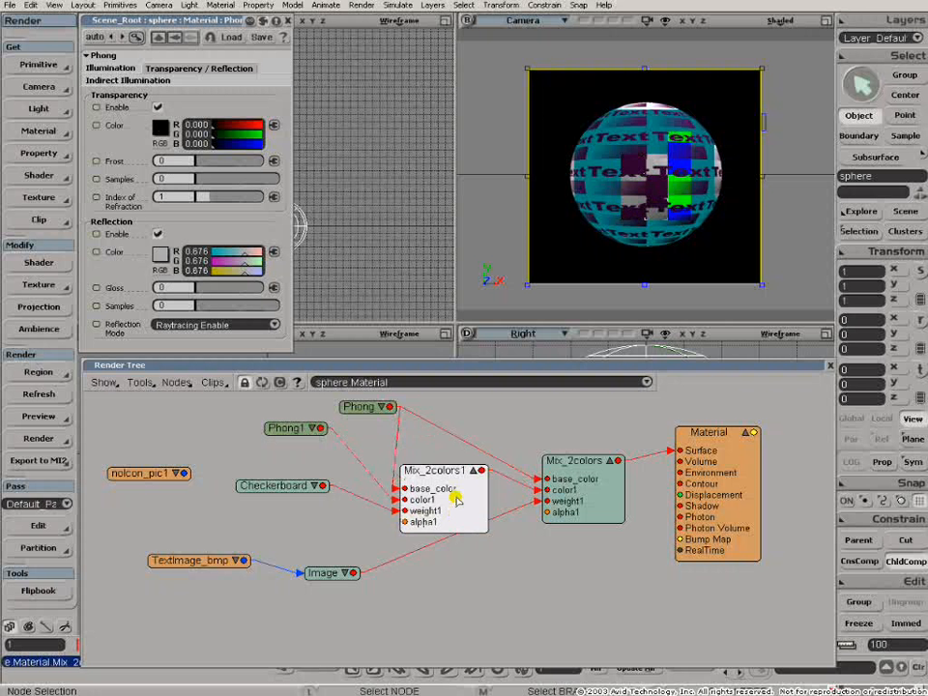
# Step: Show only the connected ports on both mixer nodes, placing Mix_2colors1 higher and Mix_2colors lower
pyautogui.click(478, 453)
pyautogui.click(609, 460)
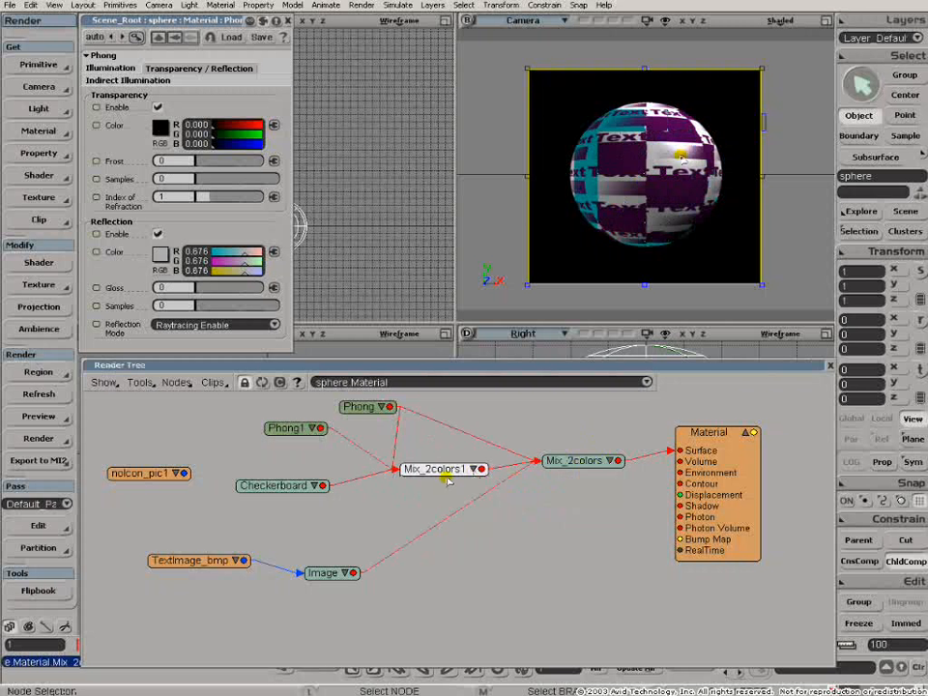
pyautogui.moveTo(438, 470); pyautogui.dragTo(438, 465)
pyautogui.click(473, 464)
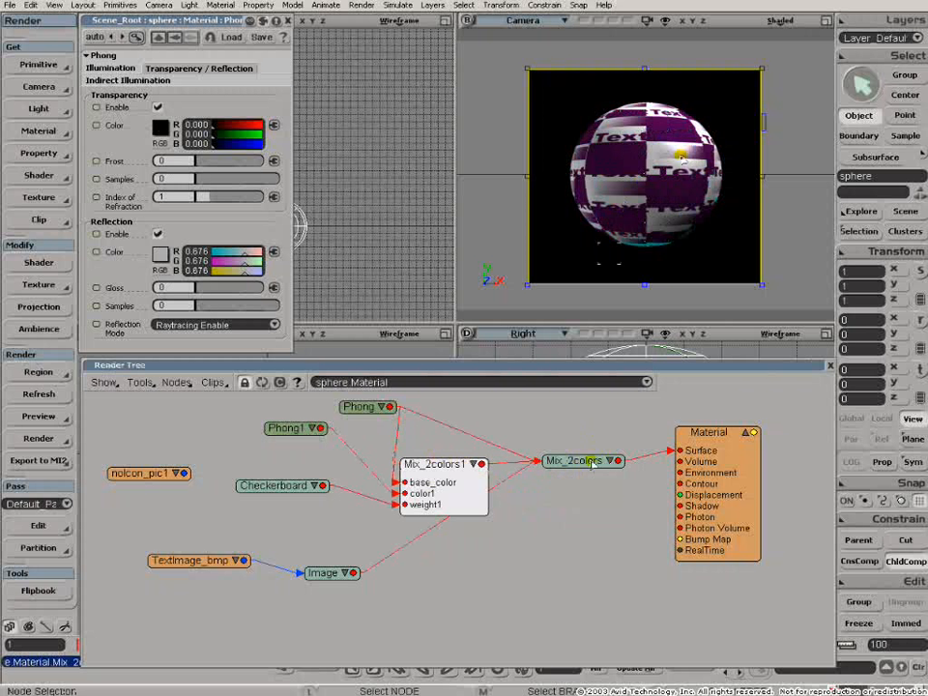
pyautogui.click(610, 460)
pyautogui.moveTo(438, 463); pyautogui.dragTo(444, 451)
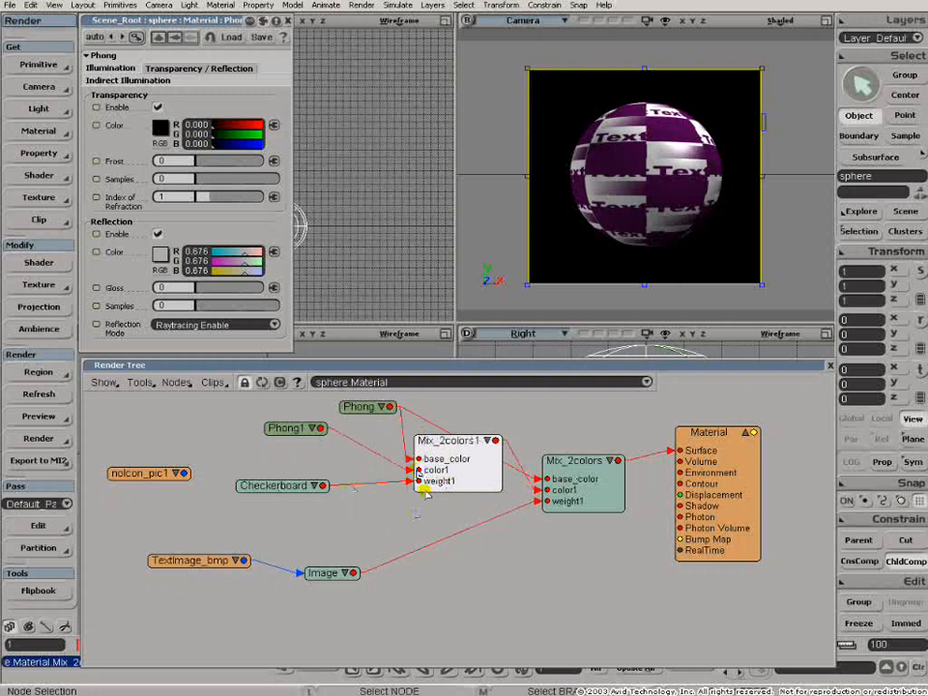
pyautogui.moveTo(573, 478); pyautogui.dragTo(571, 515)
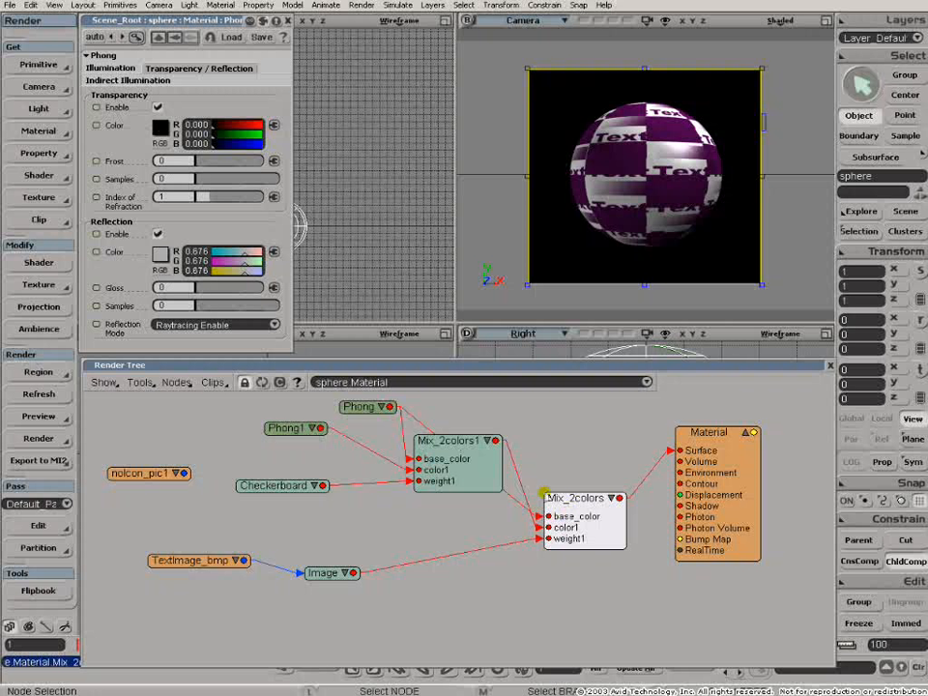
# Step: Delete the Mix_2colors1, Phong, Phong1, Checkerboard and Image nodes from the sphere's render tree
pyautogui.moveTo(460, 448); pyautogui.dragTo(425, 478)
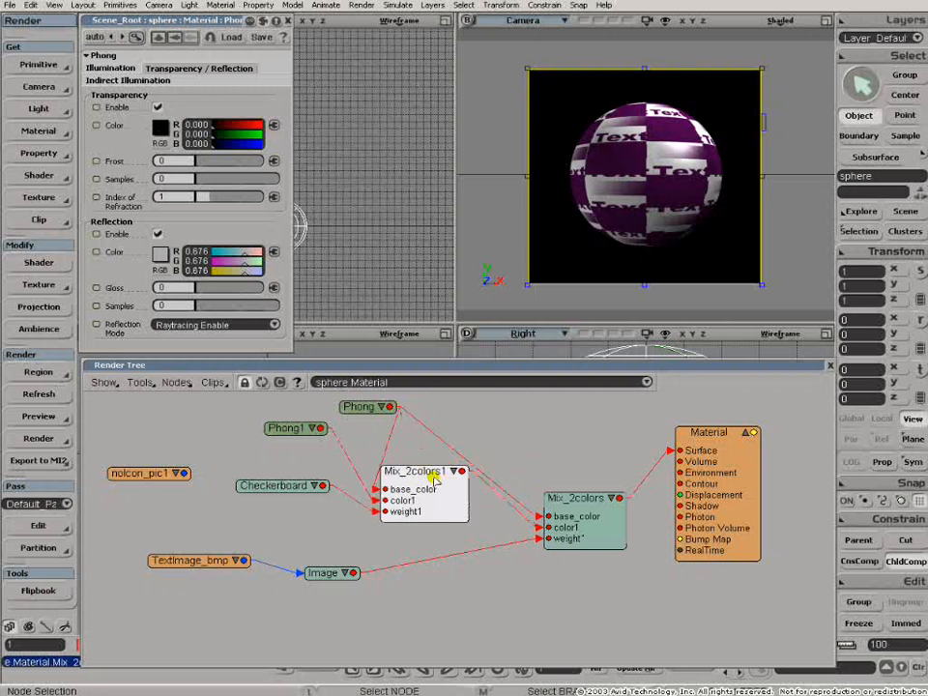
pyautogui.press('Delete')
pyautogui.click(374, 407)
pyautogui.press('Delete')
pyautogui.click(307, 429)
pyautogui.press('Delete')
pyautogui.click(288, 486)
pyautogui.press('Delete')
pyautogui.click(313, 572)
pyautogui.press('Delete')
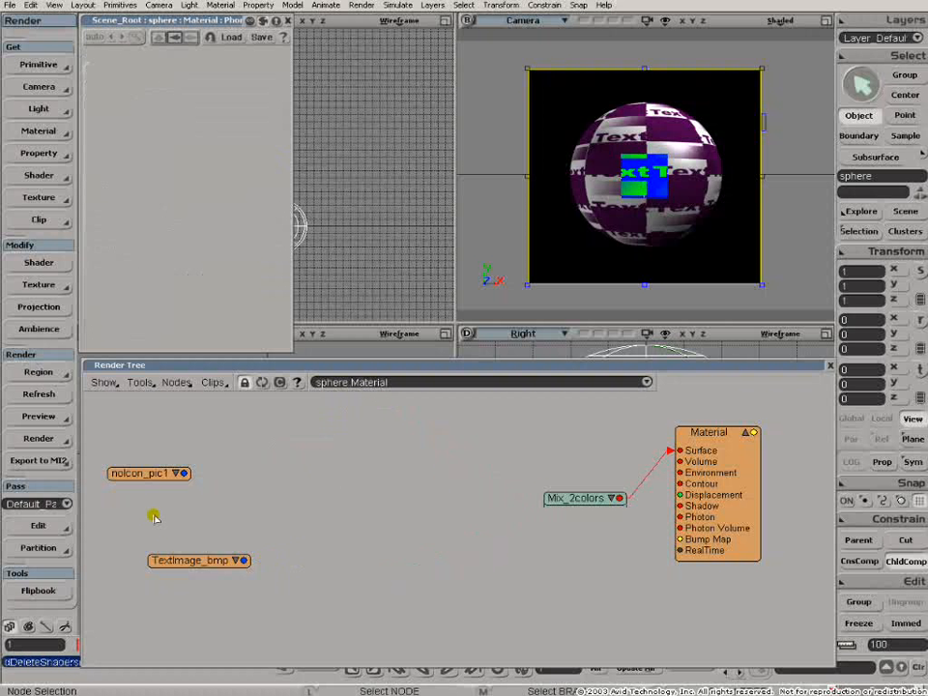
# Step: Delete the TextImage_bmp and noIcon_pic1 clips, and expand Mix_2colors to show all its ports, moving it closer to Material's height
pyautogui.click(174, 562)
pyautogui.press('Delete')
pyautogui.click(147, 475)
pyautogui.press('Delete')
pyautogui.click(611, 498)
pyautogui.moveTo(570, 499); pyautogui.dragTo(543, 445)
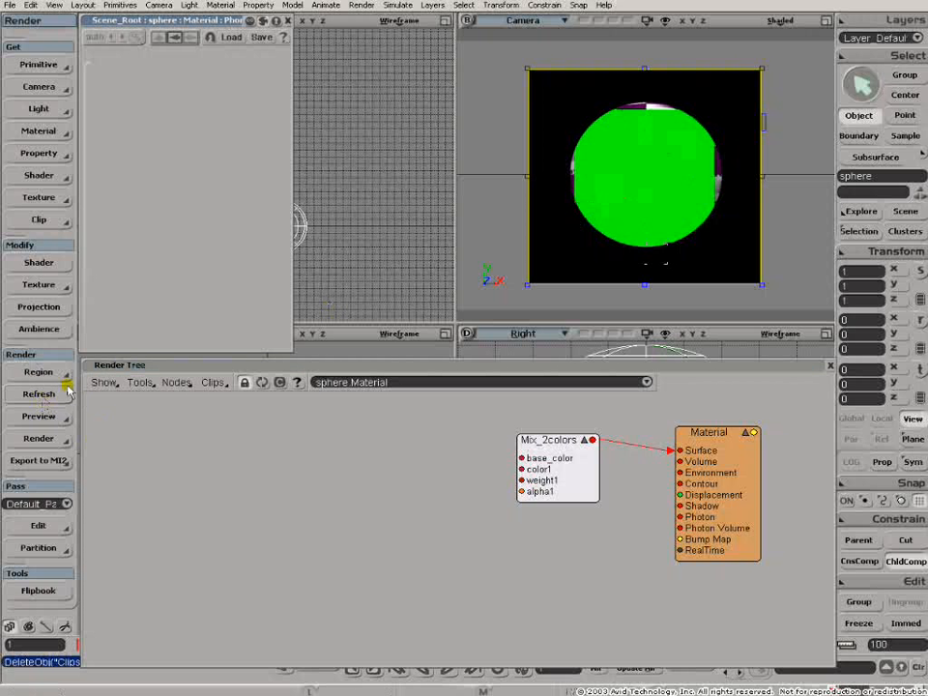
# Step: Set the render region to Show RGB + Alpha and refresh it, closing the empty property page and shifting Mix_2colors away from Material
pyautogui.click(39, 373)
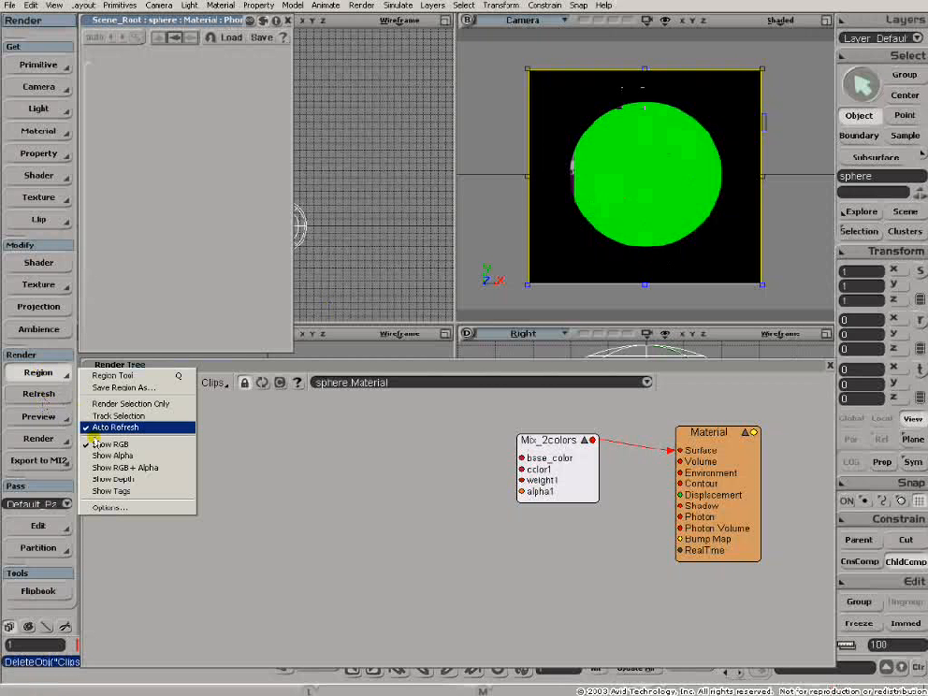
pyautogui.click(172, 468)
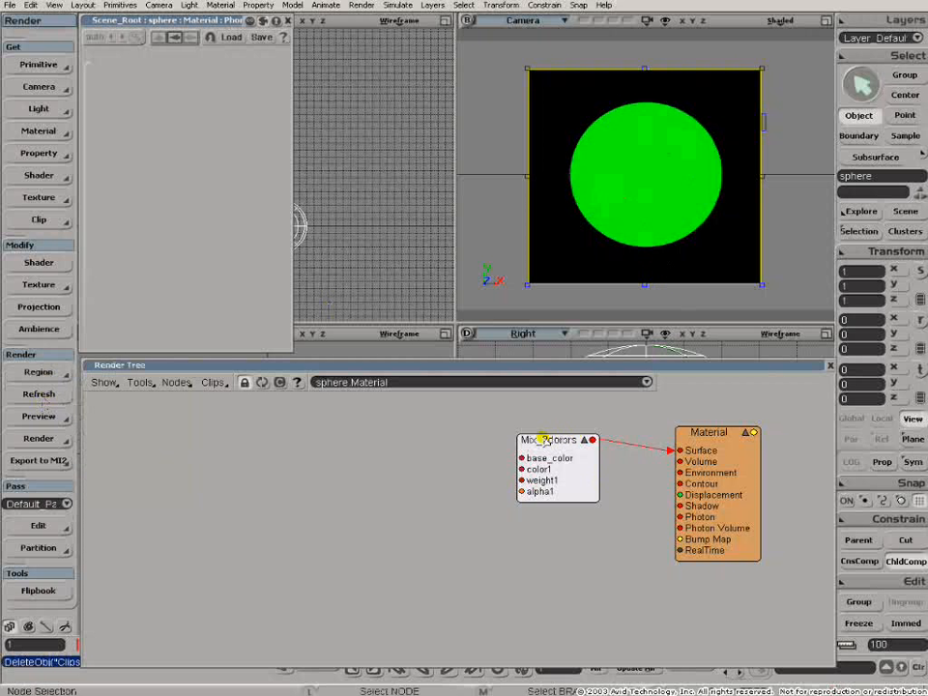
pyautogui.moveTo(546, 441); pyautogui.dragTo(535, 442)
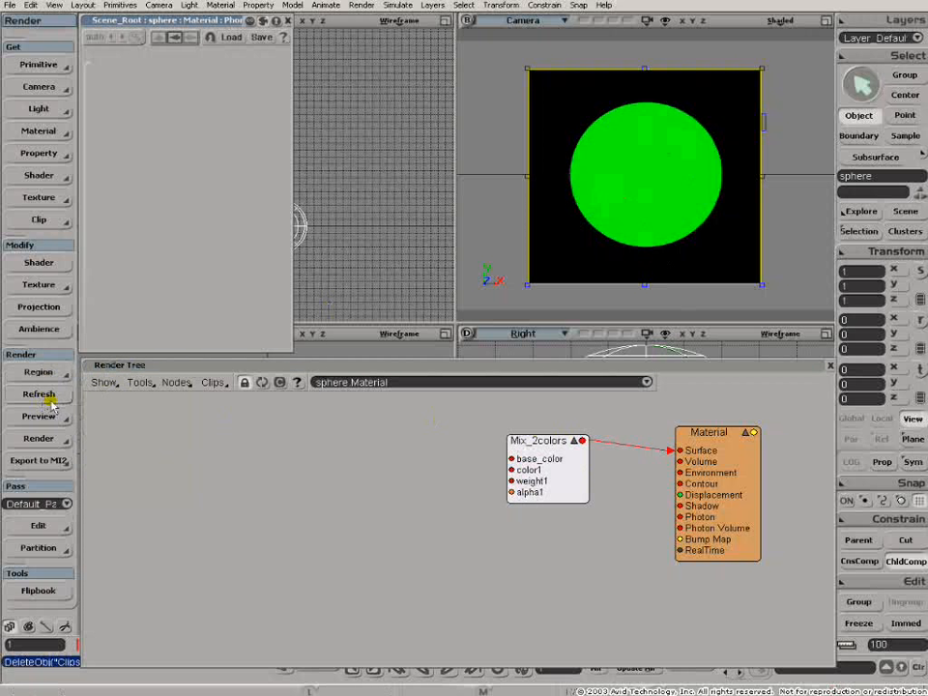
pyautogui.moveTo(531, 442); pyautogui.dragTo(510, 452)
pyautogui.click(287, 20)
pyautogui.click(58, 397)
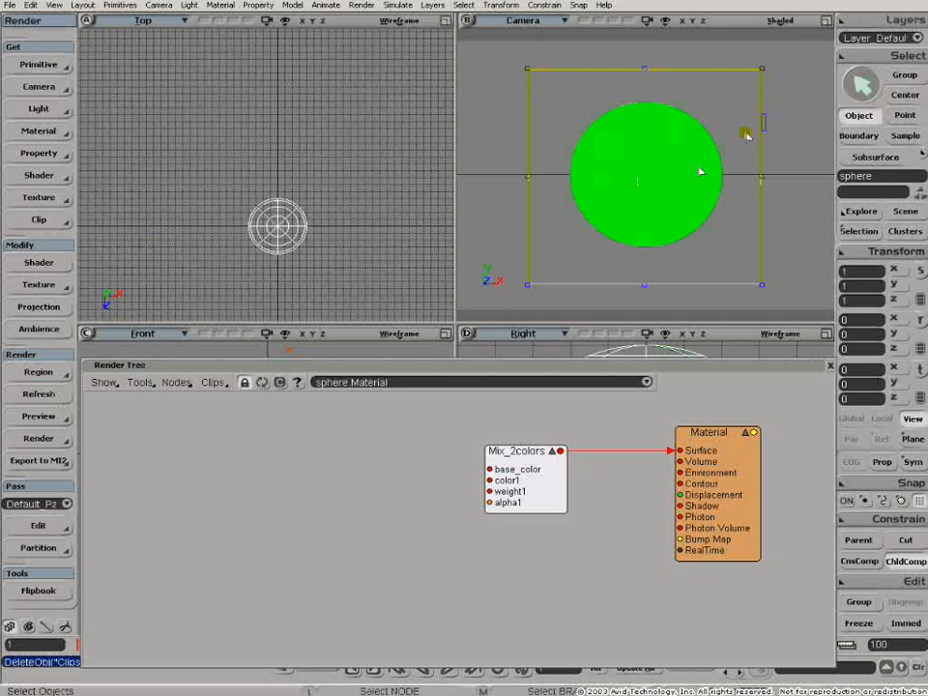
# Step: Add a Phong illumination node and set its ambient and diffuse colors to black, all RGB channels 0
pyautogui.click(175, 382)
pyautogui.moveTo(225, 398)
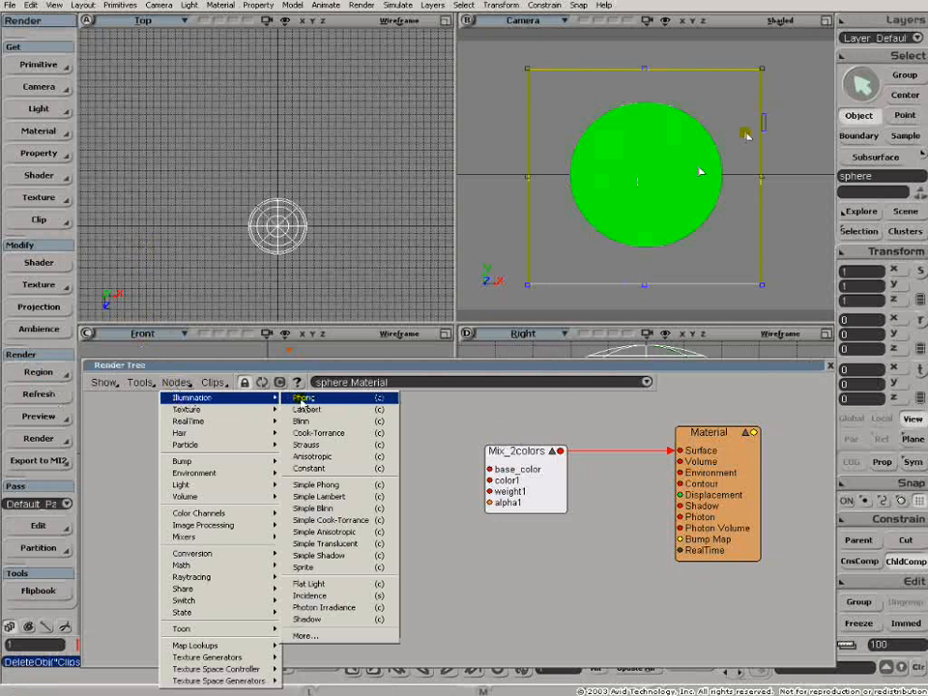
pyautogui.click(316, 411)
pyautogui.doubleClick(368, 411)
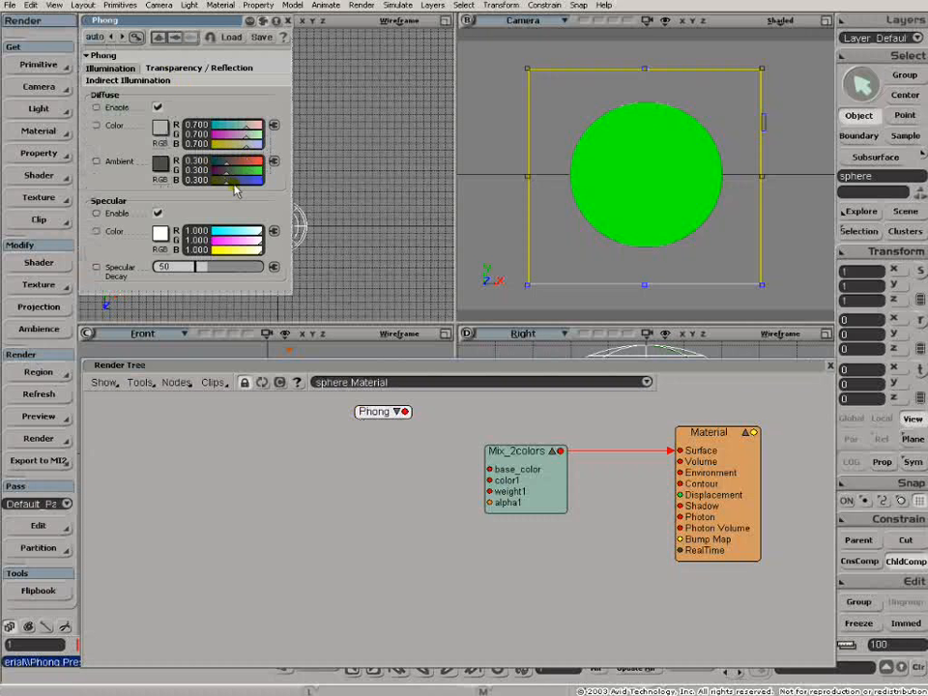
pyautogui.keyDown('ctrl'); pyautogui.moveTo(227, 181); pyautogui.dragTo(157, 177); pyautogui.keyUp('ctrl')
pyautogui.keyDown('ctrl'); pyautogui.moveTo(246, 145); pyautogui.dragTo(159, 144); pyautogui.keyUp('ctrl')
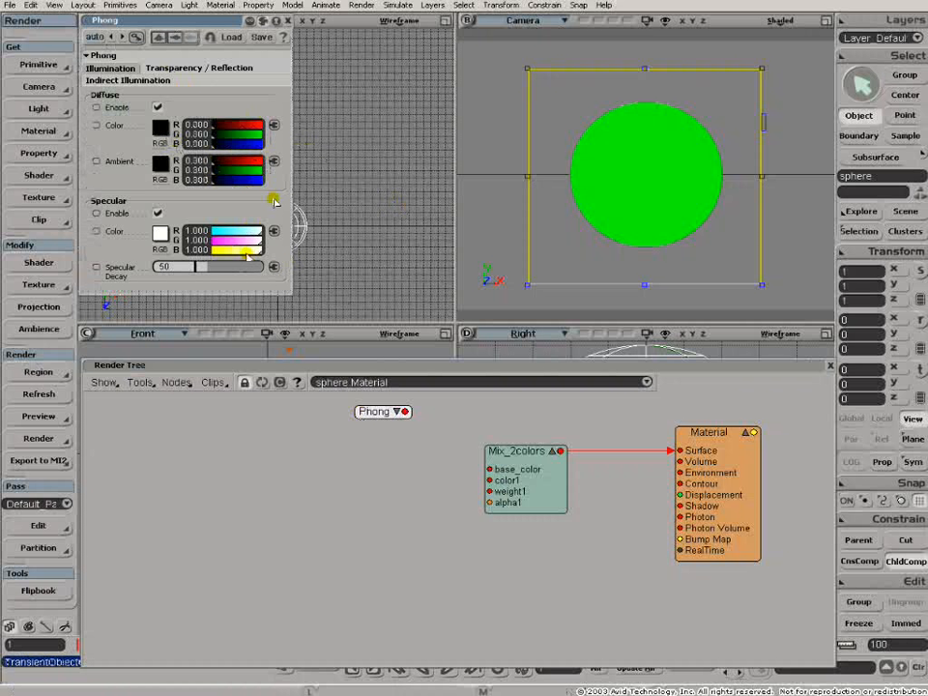
# Step: Connect Phong directly to Material's Surface input to preview its highlight, and reconnect Mix_2colors to Surface in its place
pyautogui.moveTo(530, 473); pyautogui.dragTo(424, 538)
pyautogui.moveTo(407, 411); pyautogui.dragTo(683, 451)
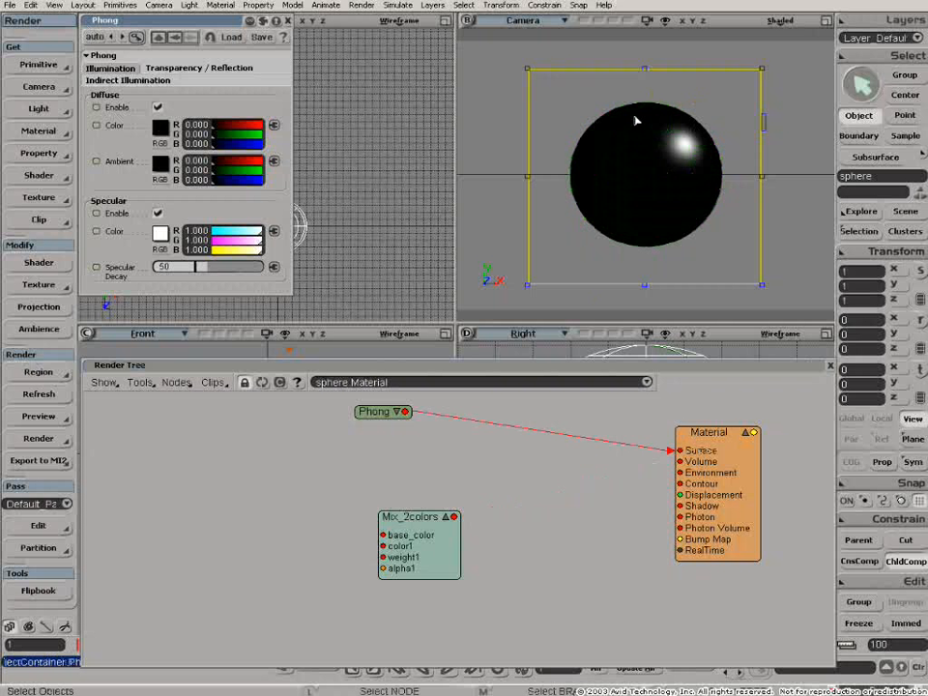
pyautogui.moveTo(671, 453); pyautogui.dragTo(453, 475)
pyautogui.moveTo(454, 518); pyautogui.dragTo(698, 450)
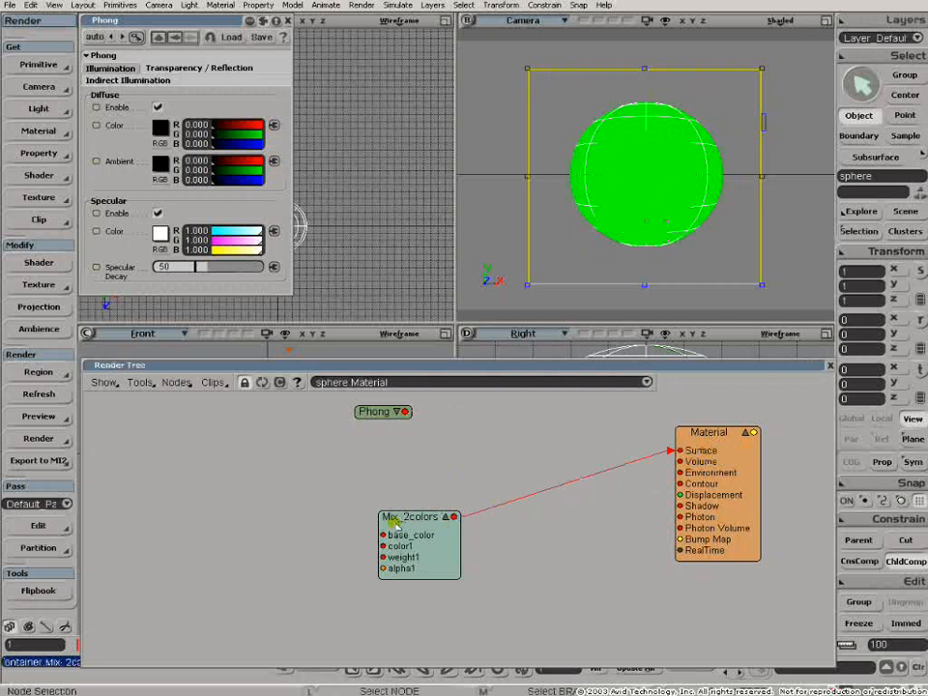
# Step: Connect Phong to the weight1 input of Mix_2colors, arrange both nodes in line with Material, and open the mixer's properties
pyautogui.moveTo(396, 522); pyautogui.dragTo(492, 452)
pyautogui.moveTo(409, 413); pyautogui.dragTo(436, 509)
pyautogui.moveTo(483, 489); pyautogui.dragTo(484, 488)
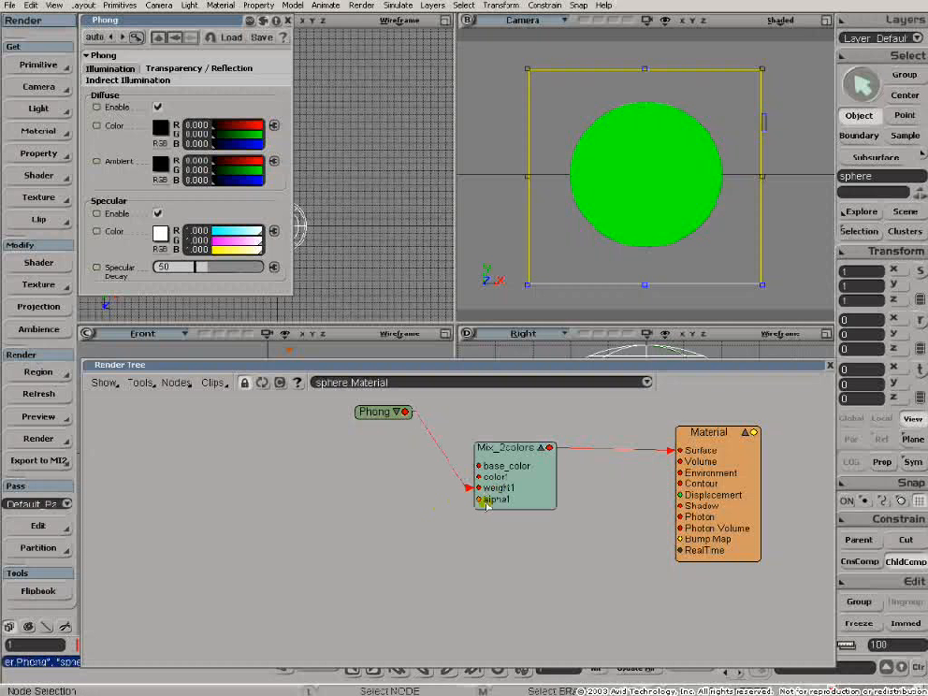
pyautogui.moveTo(385, 410); pyautogui.dragTo(359, 468)
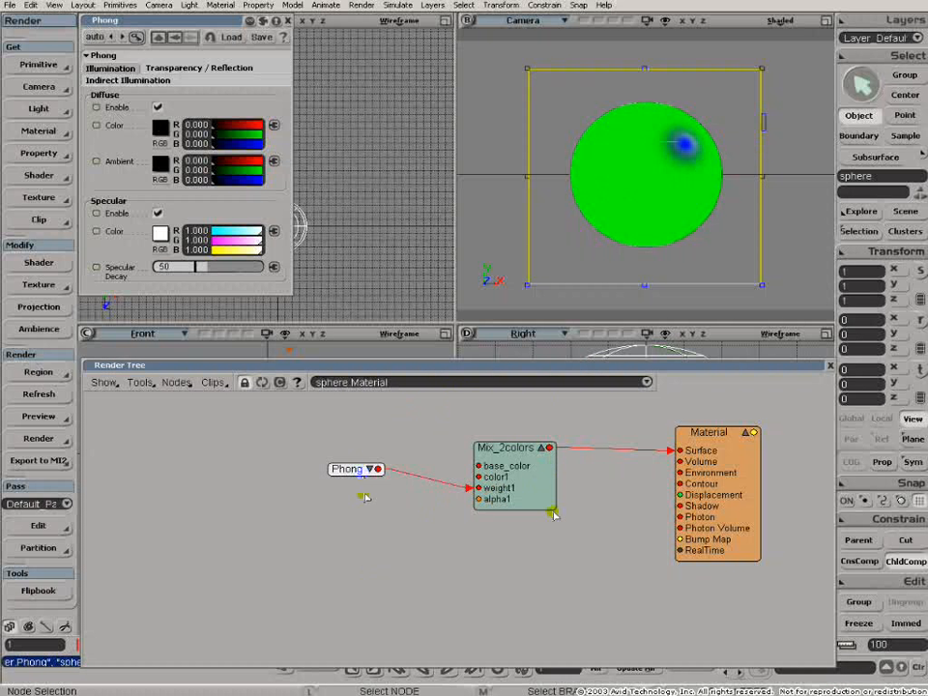
pyautogui.doubleClick(507, 448)
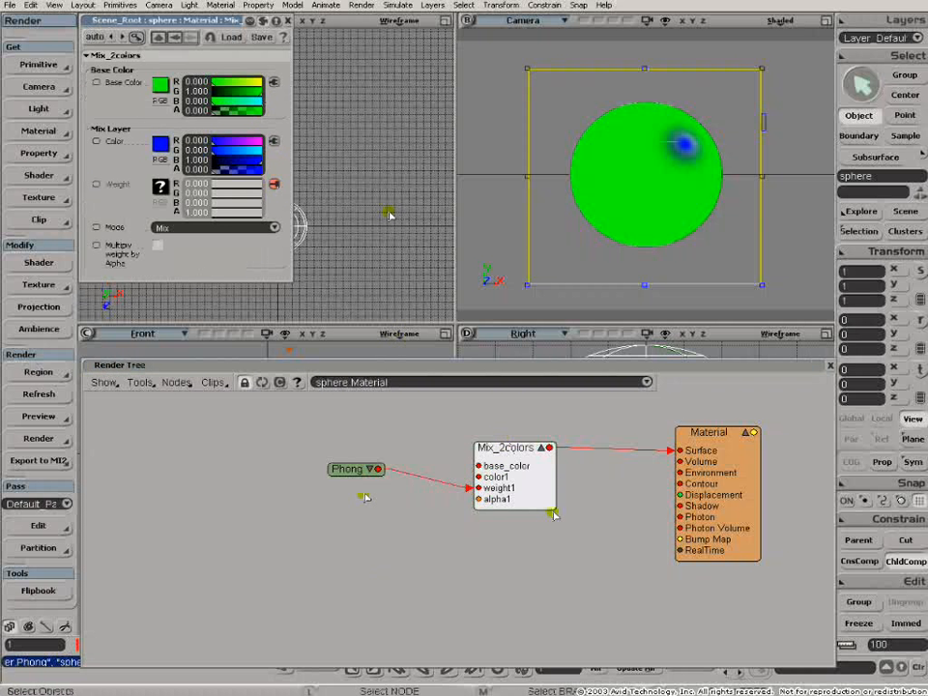
pyautogui.moveTo(360, 471); pyautogui.dragTo(335, 495)
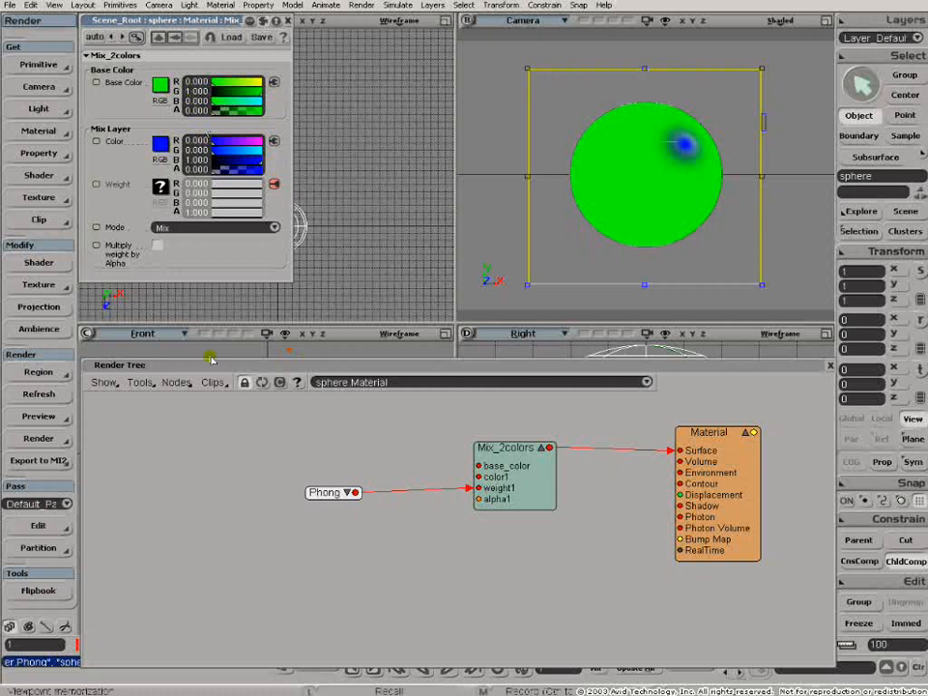
# Step: Raise the weight Phong's diffuse color to 0.750 to test its effect, return it to black and close the properties
pyautogui.doubleClick(324, 494)
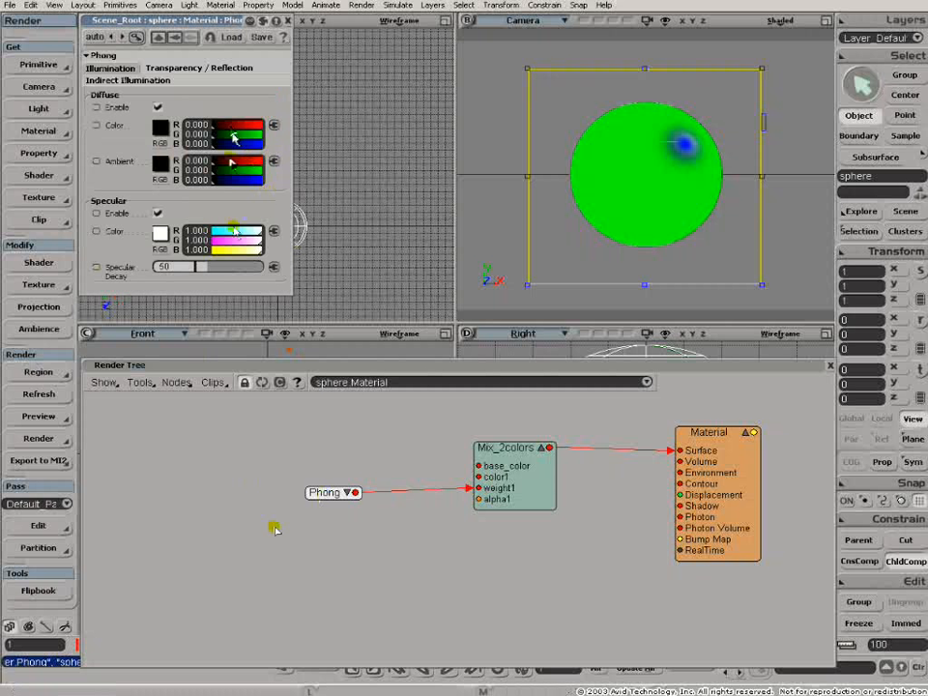
pyautogui.moveTo(235, 144); pyautogui.dragTo(249, 147)
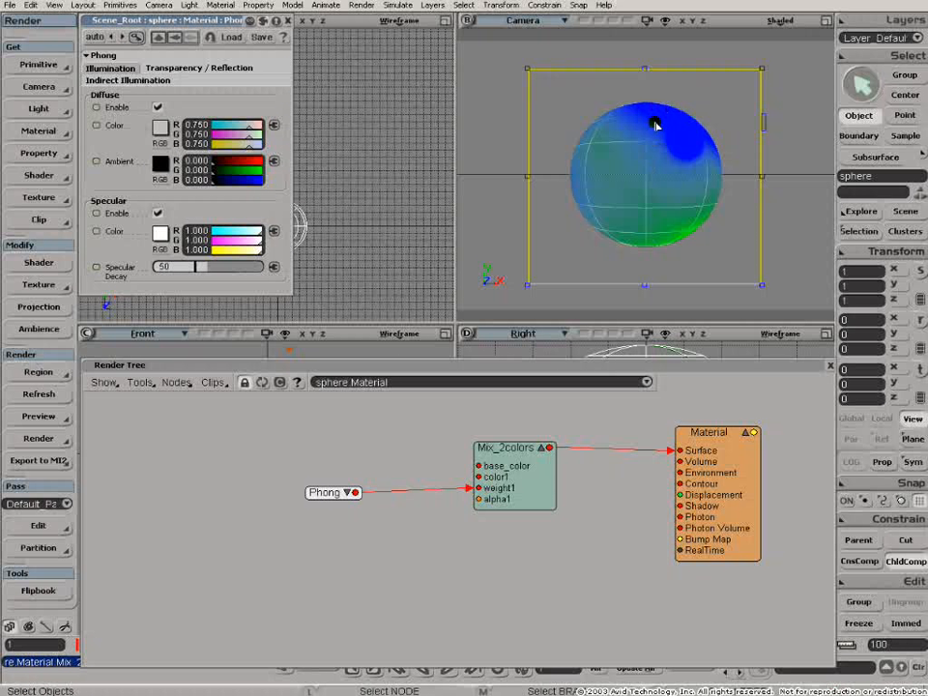
pyautogui.keyDown('ctrl'); pyautogui.moveTo(250, 148); pyautogui.dragTo(197, 150); pyautogui.keyUp('ctrl')
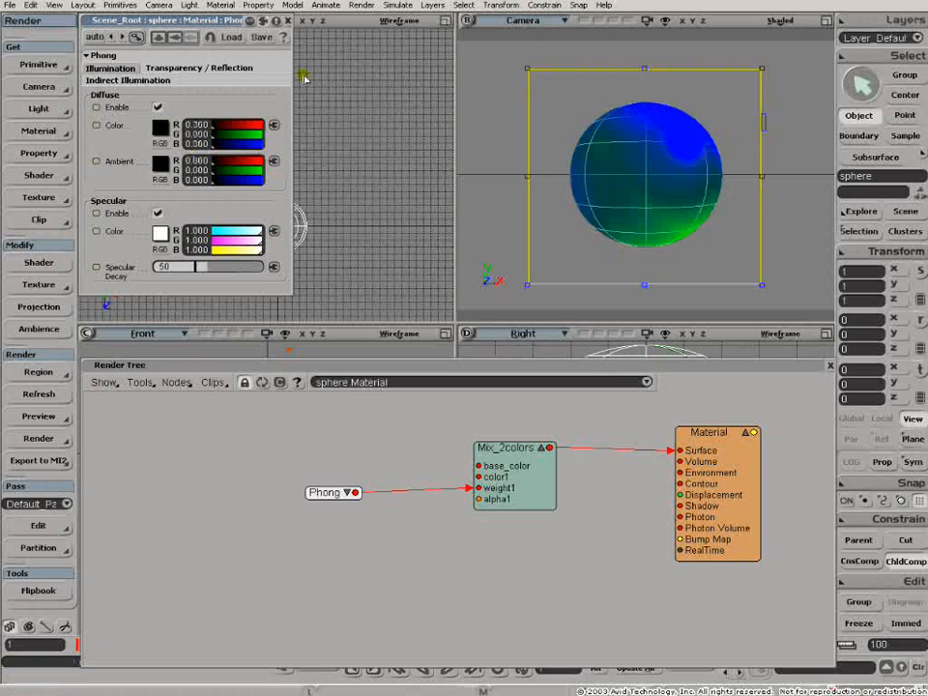
pyautogui.click(287, 20)
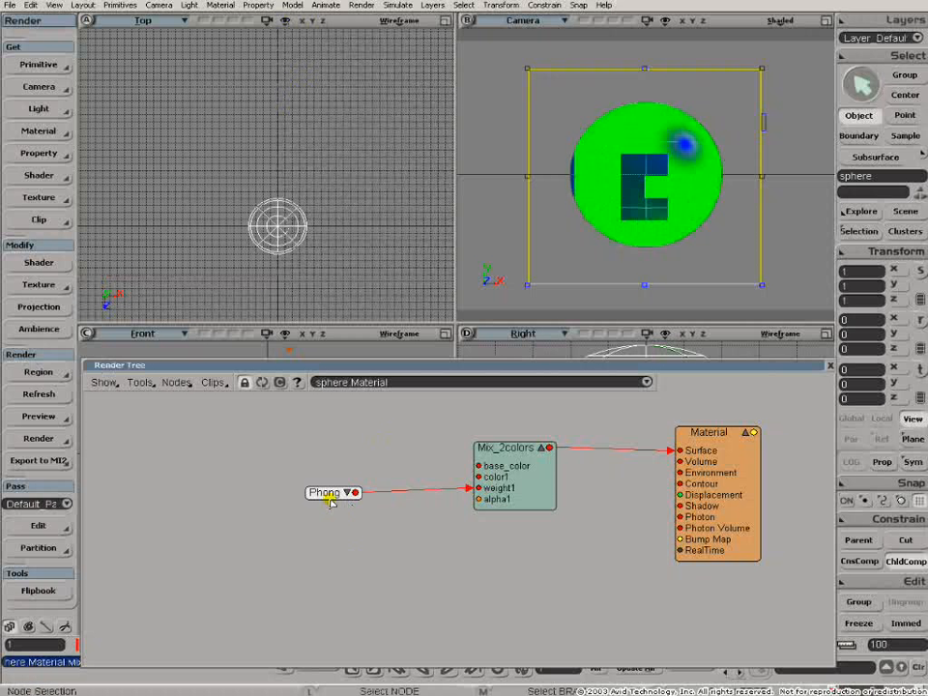
# Step: Move the weight Phong lower and add a second Phong node connected to the base_color input of Mix_2colors
pyautogui.moveTo(327, 498); pyautogui.dragTo(330, 546)
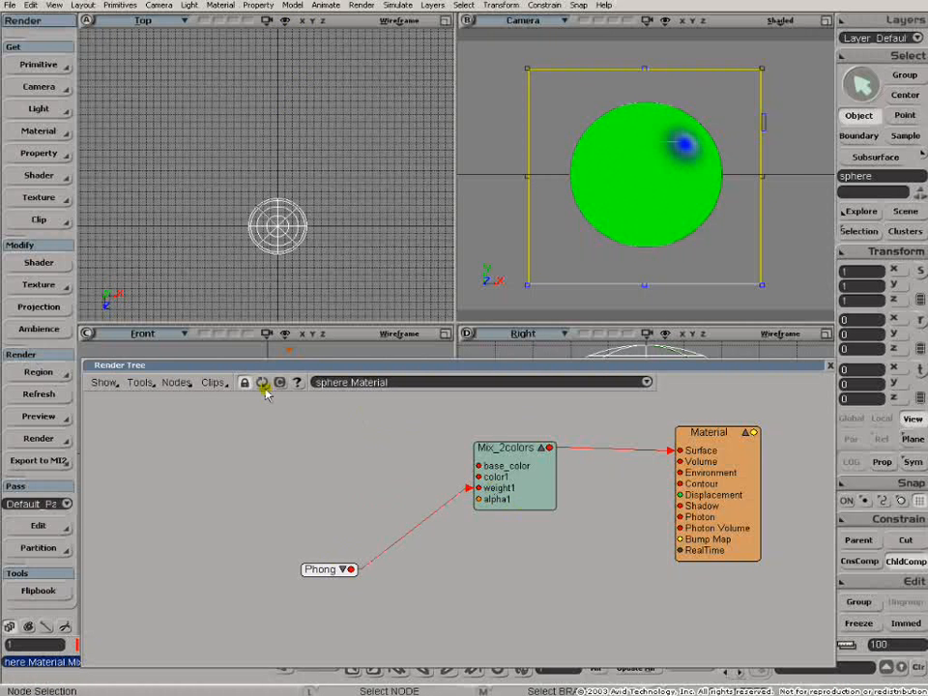
pyautogui.click(180, 383)
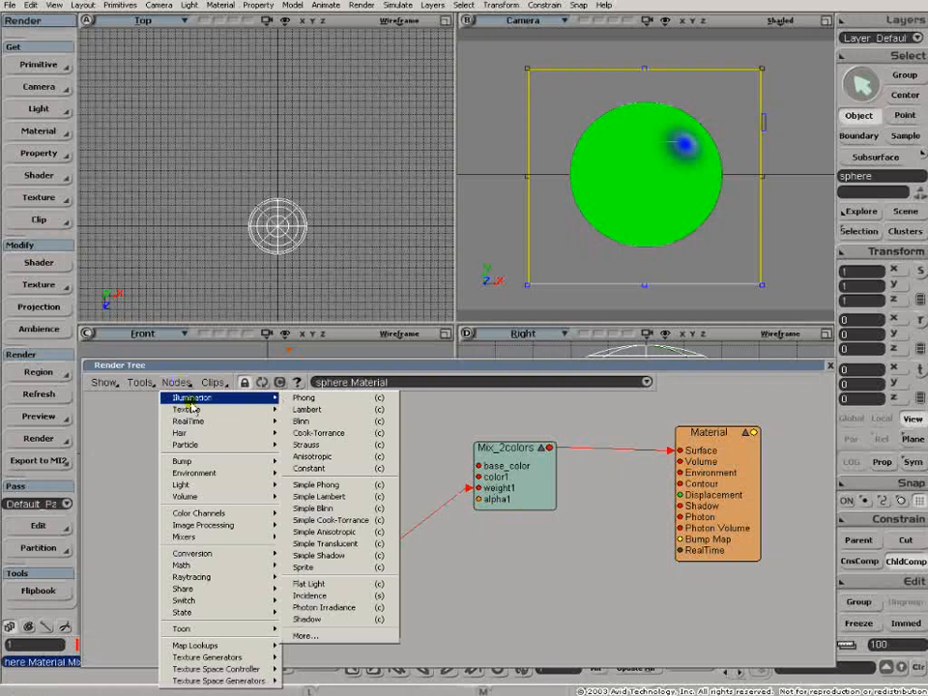
pyautogui.moveTo(198, 398)
pyautogui.click(300, 398)
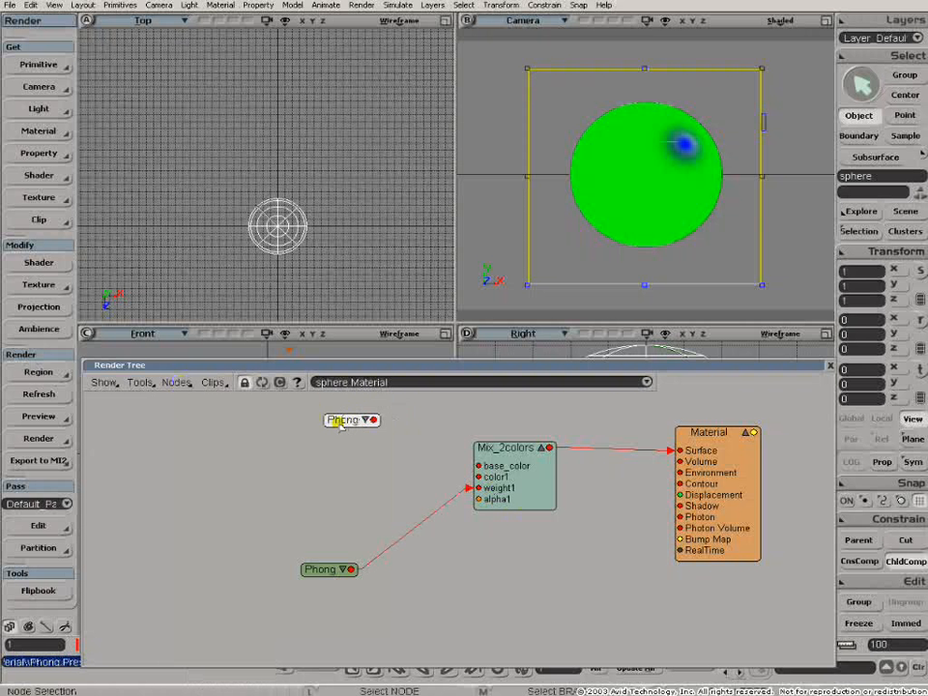
pyautogui.moveTo(375, 421); pyautogui.dragTo(496, 467)
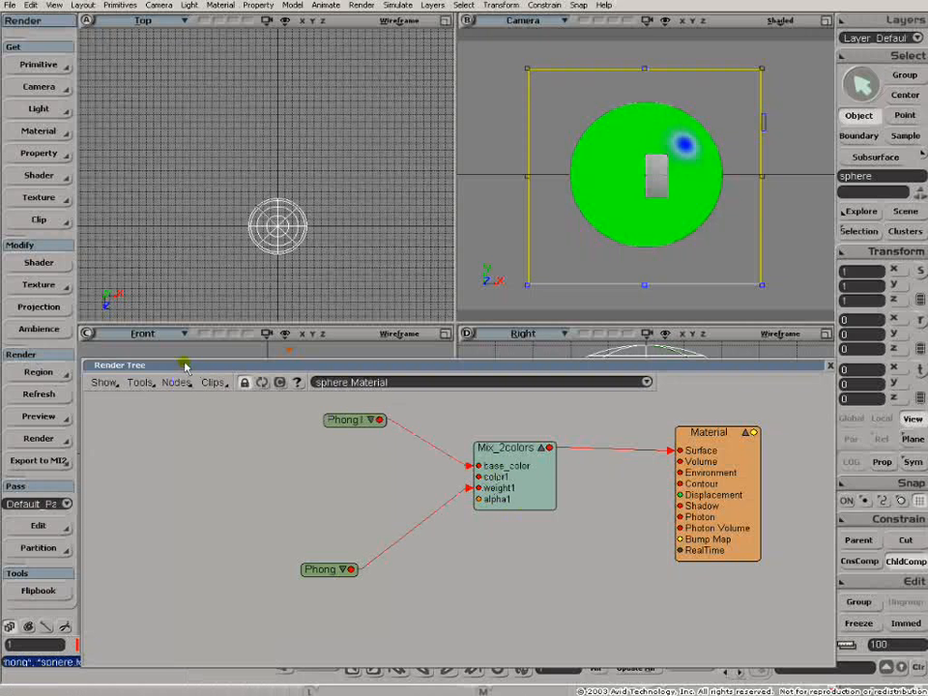
# Step: Add a third Phong node connected to the color1 input of Mix_2colors and line up the three Phong nodes in a column
pyautogui.click(180, 383)
pyautogui.moveTo(207, 400)
pyautogui.click(302, 398)
pyautogui.moveTo(373, 414); pyautogui.dragTo(530, 480)
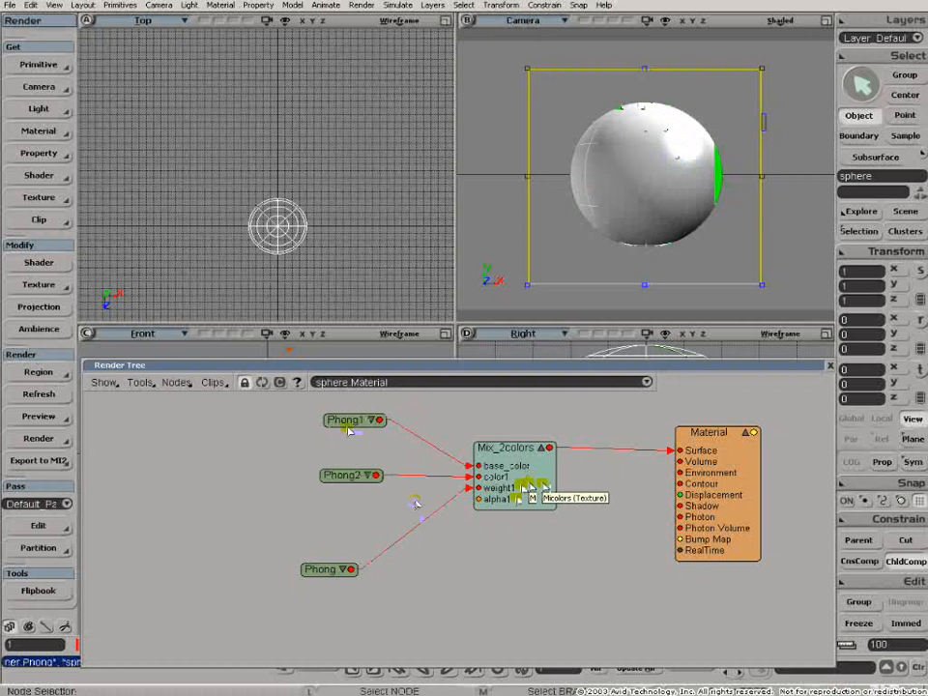
pyautogui.moveTo(344, 423); pyautogui.dragTo(326, 419)
pyautogui.moveTo(334, 567)
pyautogui.mouseDown()
pyautogui.moveTo(349, 559)
pyautogui.moveTo(339, 573)
pyautogui.mouseUp()
pyautogui.moveTo(352, 475); pyautogui.dragTo(338, 481)
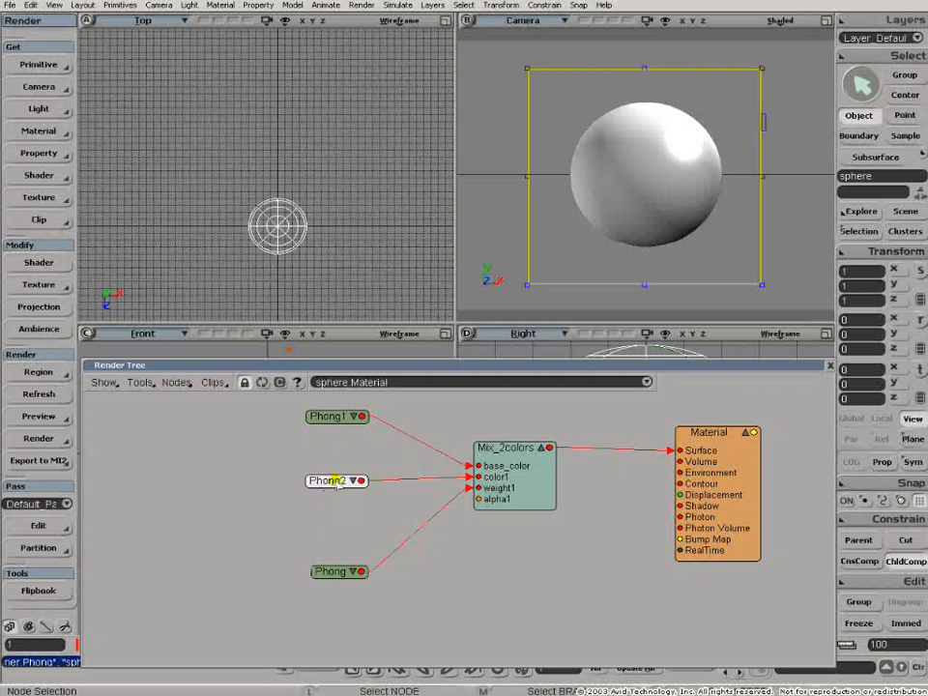
# Step: Set Phong1's specular green to 0.397 for a pink highlight, and lower the weight Phong's Specular Decay to about 29
pyautogui.doubleClick(370, 424)
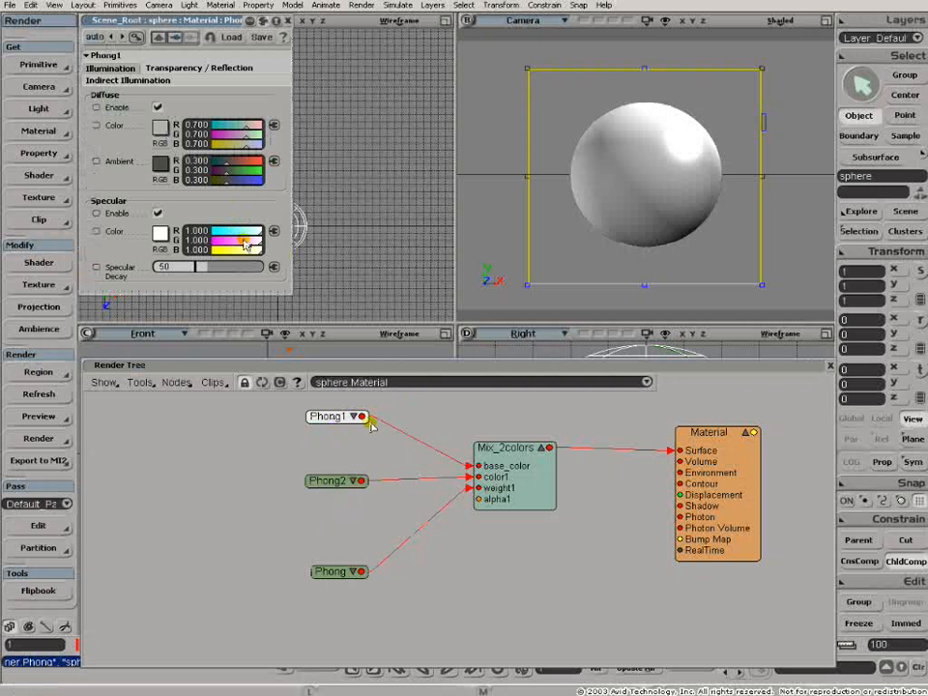
pyautogui.moveTo(242, 246); pyautogui.dragTo(242, 264)
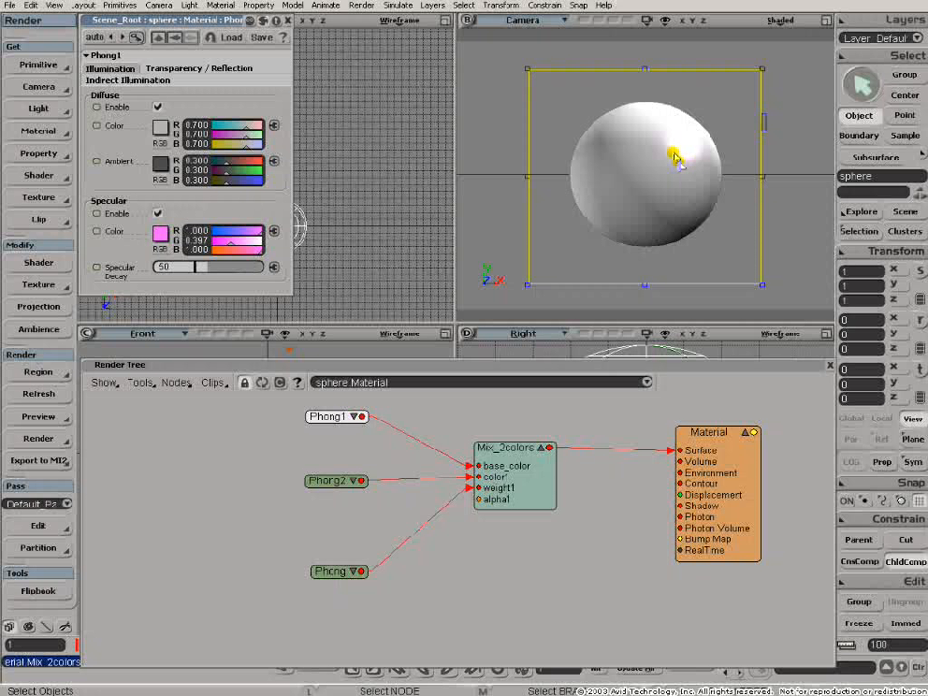
pyautogui.click(330, 571)
pyautogui.moveTo(216, 270); pyautogui.dragTo(206, 274)
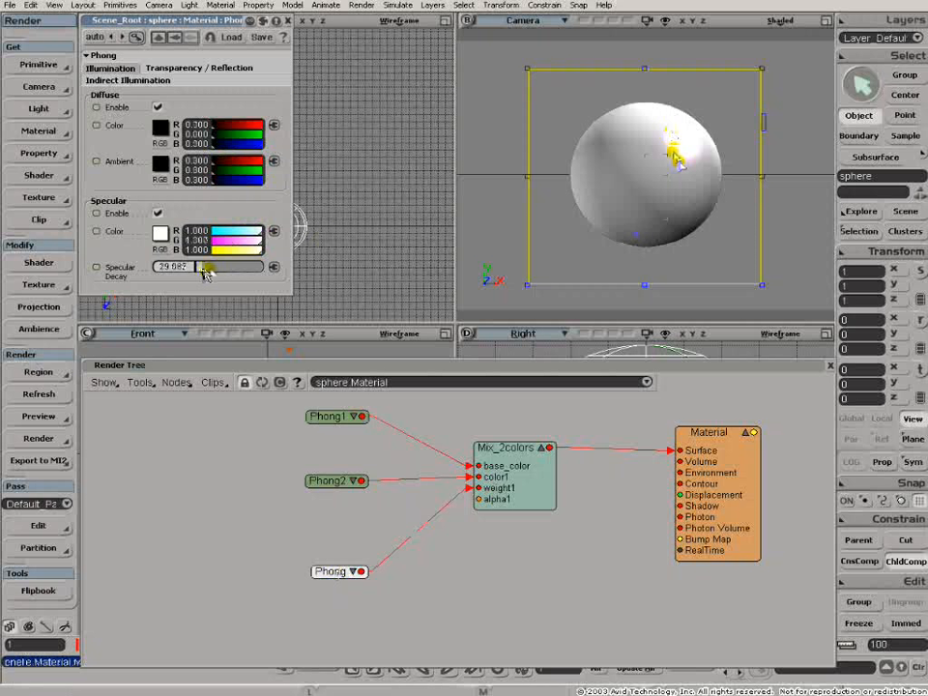
pyautogui.moveTo(205, 273); pyautogui.dragTo(203, 268)
pyautogui.click(289, 21)
# Step: Darken Phong1's diffuse color to 0.471 in all RGB channels
pyautogui.doubleClick(326, 417)
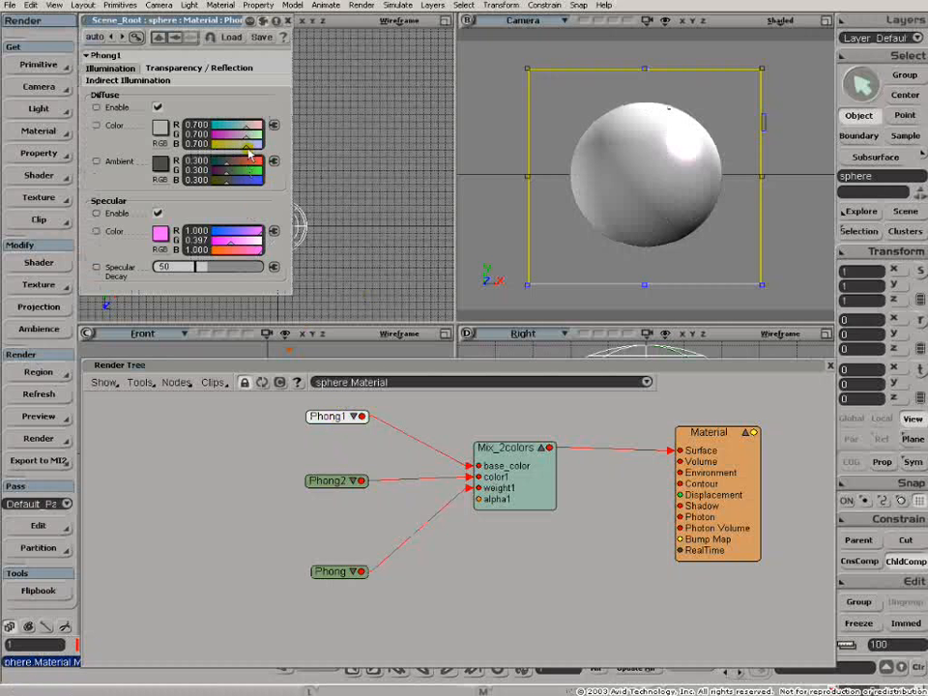
pyautogui.moveTo(248, 150); pyautogui.dragTo(235, 150)
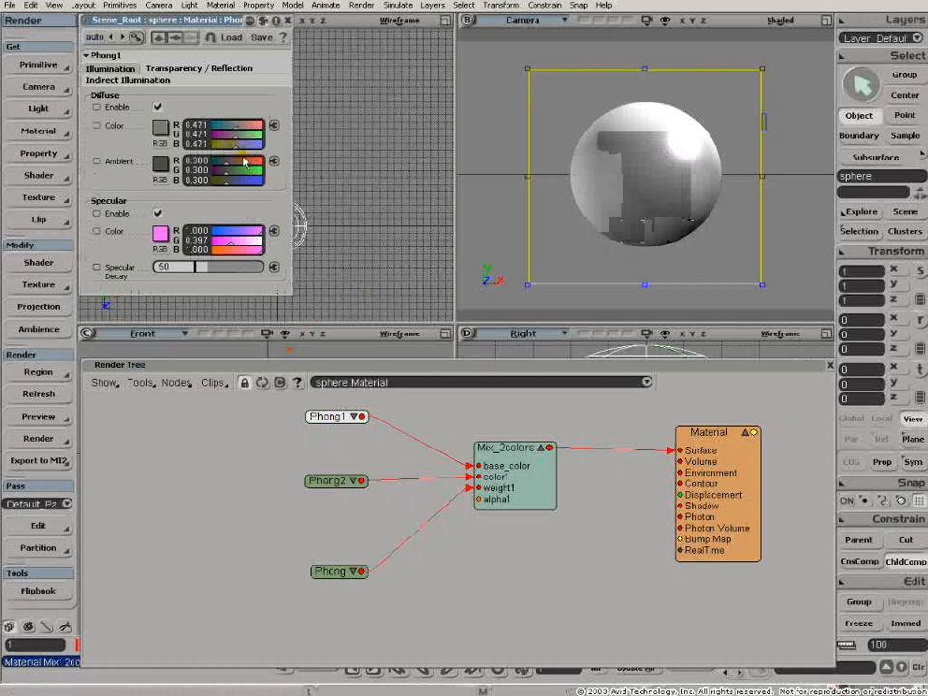
# Step: Set Phong2's Specular Decay to about 120.65, its specular red to 0.471, and its diffuse RGB channels to about 0.43
pyautogui.click(319, 484)
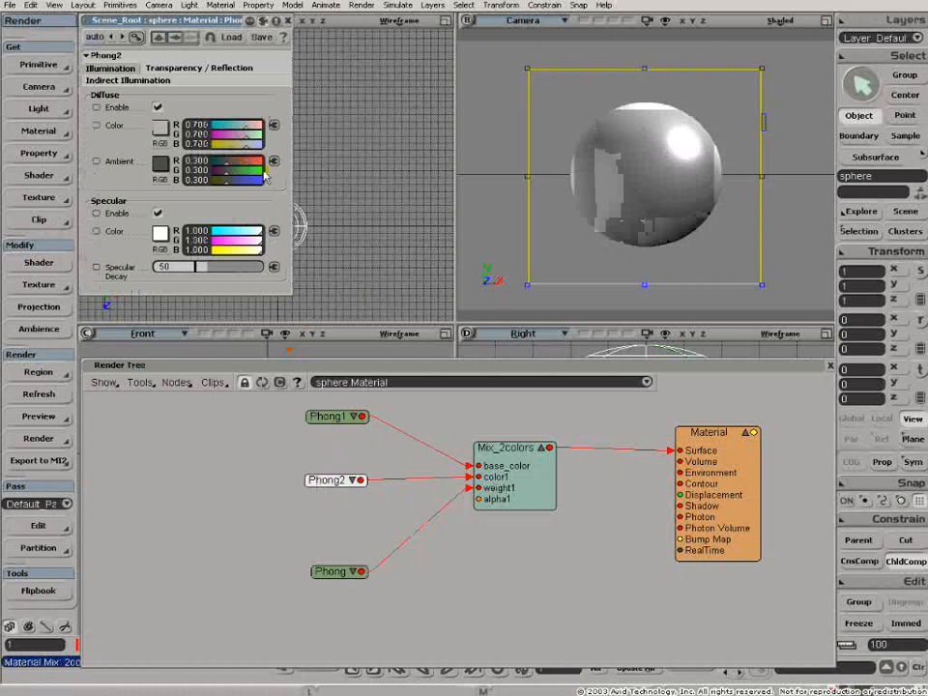
pyautogui.moveTo(226, 266)
pyautogui.mouseDown()
pyautogui.moveTo(201, 267)
pyautogui.moveTo(224, 270)
pyautogui.mouseUp()
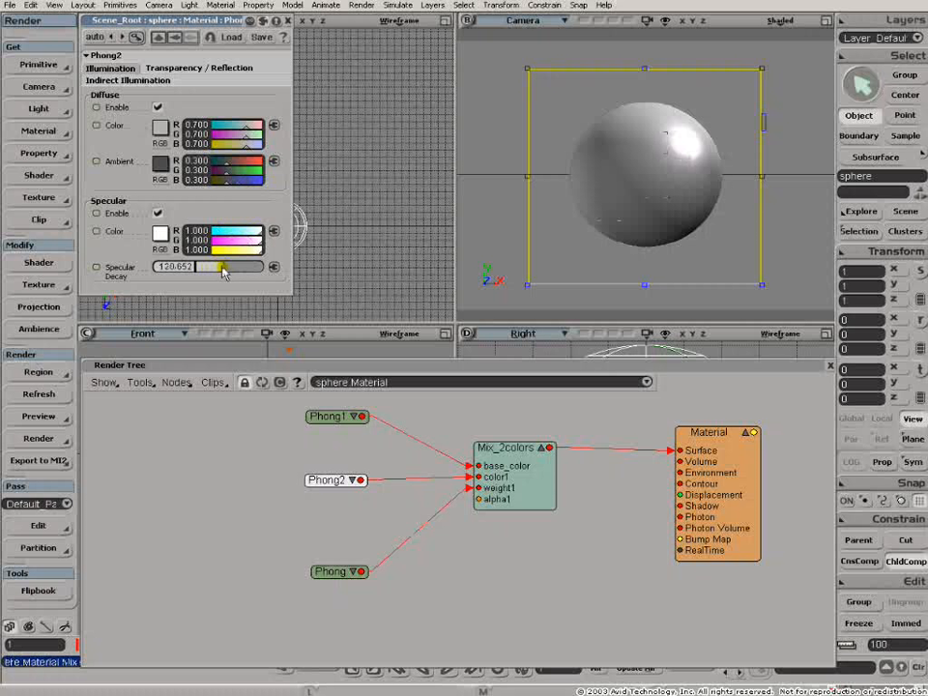
pyautogui.click(235, 233)
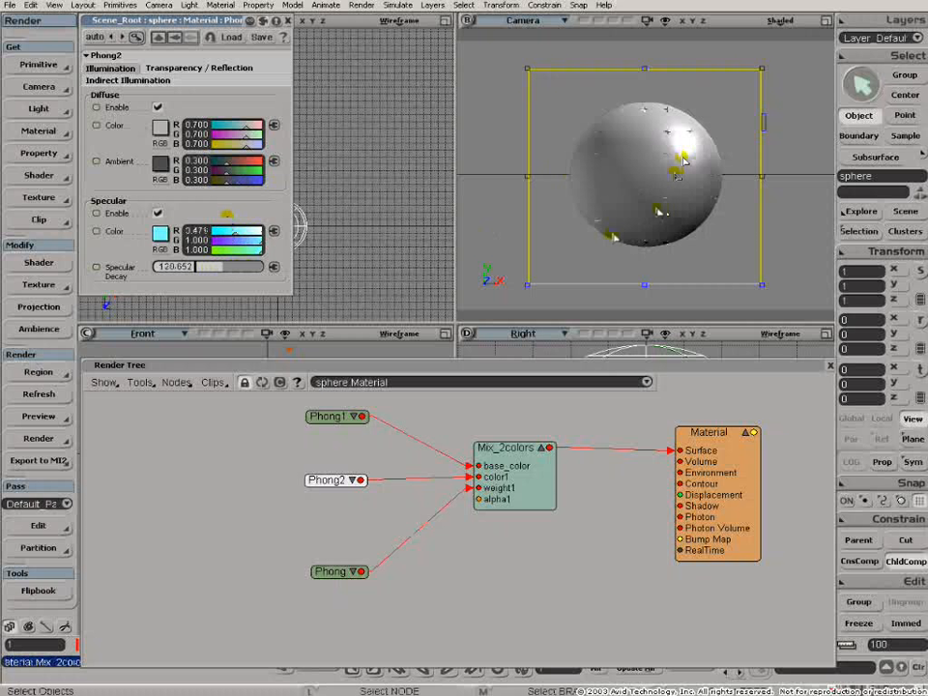
pyautogui.moveTo(248, 144); pyautogui.dragTo(224, 148)
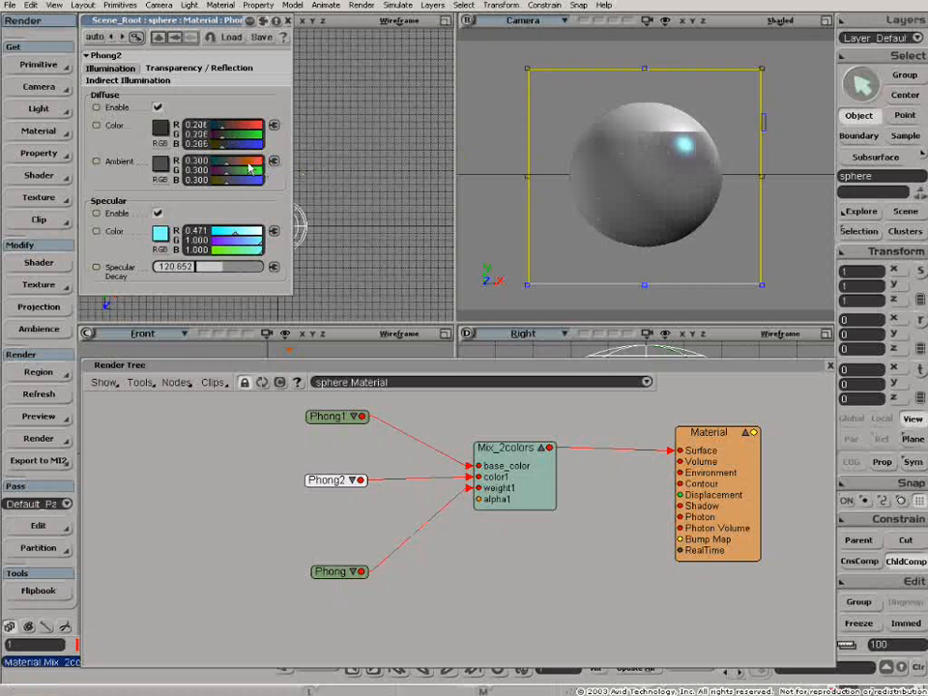
pyautogui.moveTo(222, 150); pyautogui.dragTo(235, 150)
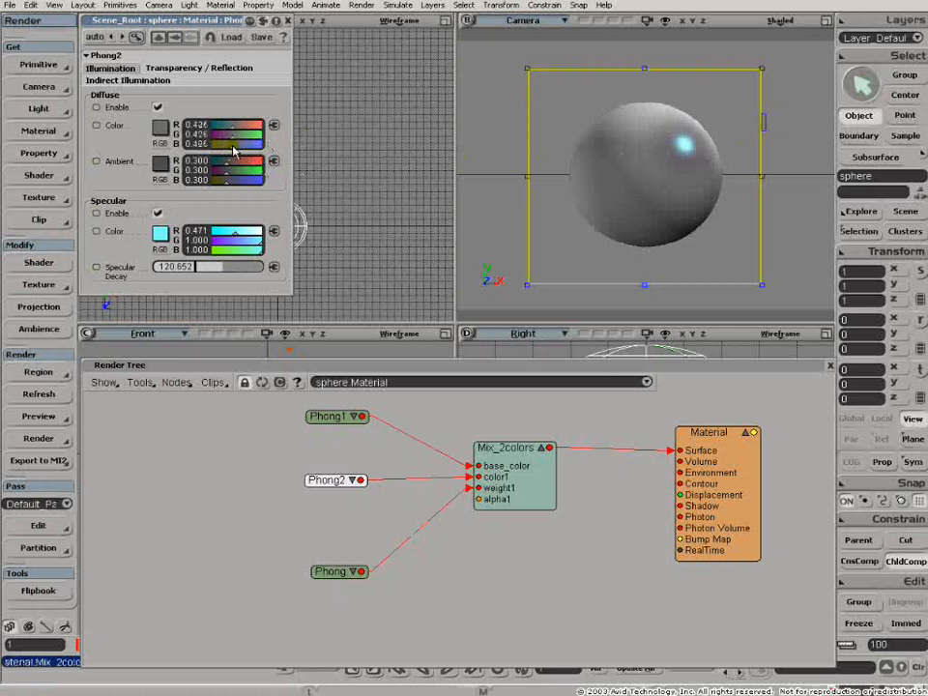